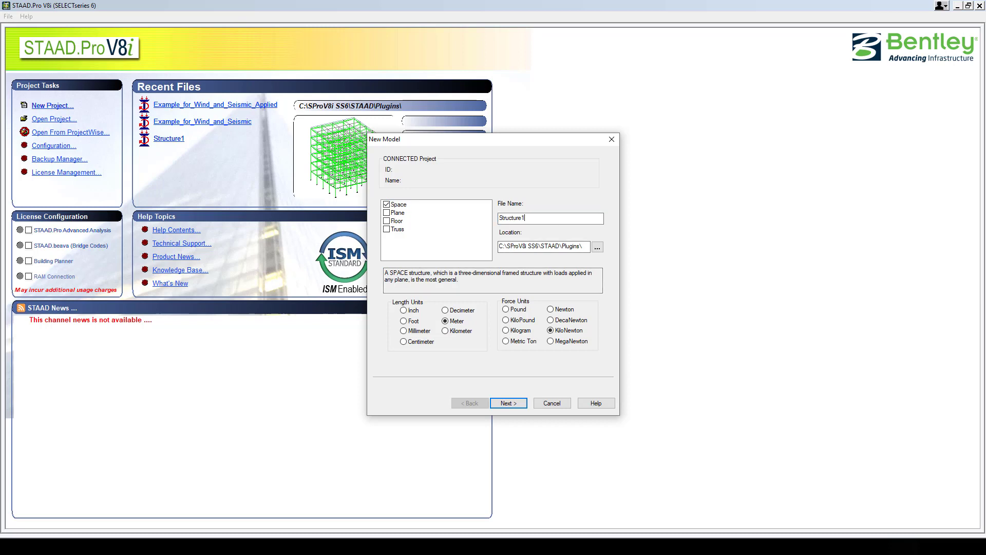
- Create a Space model named Structure0 in metres and kilonewtons, starting with the Structure Wizard
key("BackSpace")
type("0")
key("Return")
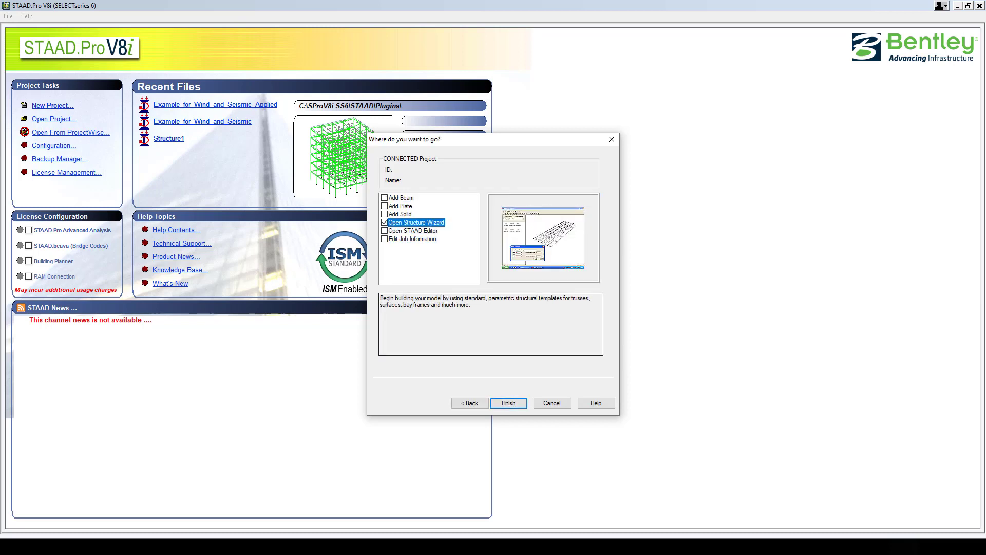
key("Return")
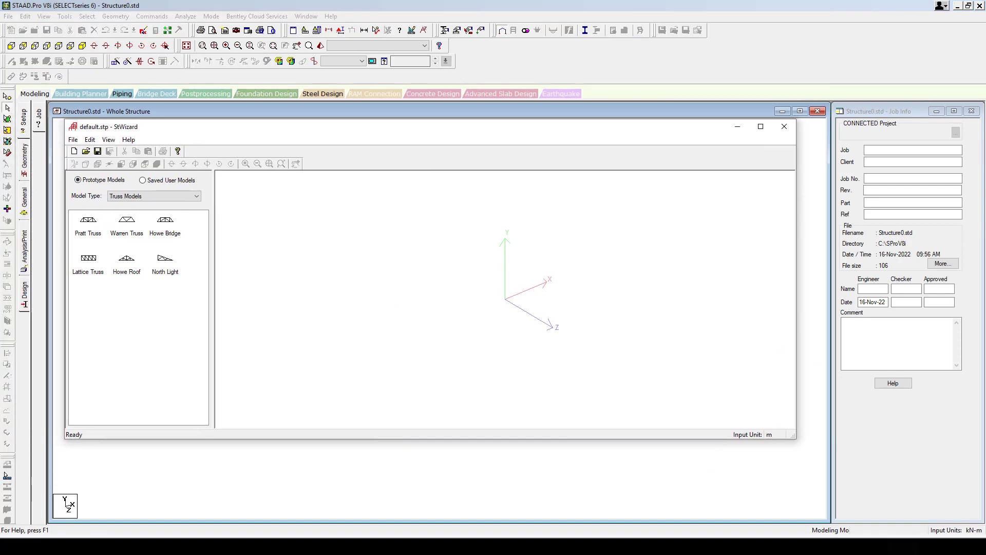
- Generate a Bay Frame from the Frame Models, 12 m long, 15 m high and 12 m wide, with 4, 5 and 4 bays
left_click(153, 196)
left_click(128, 212)
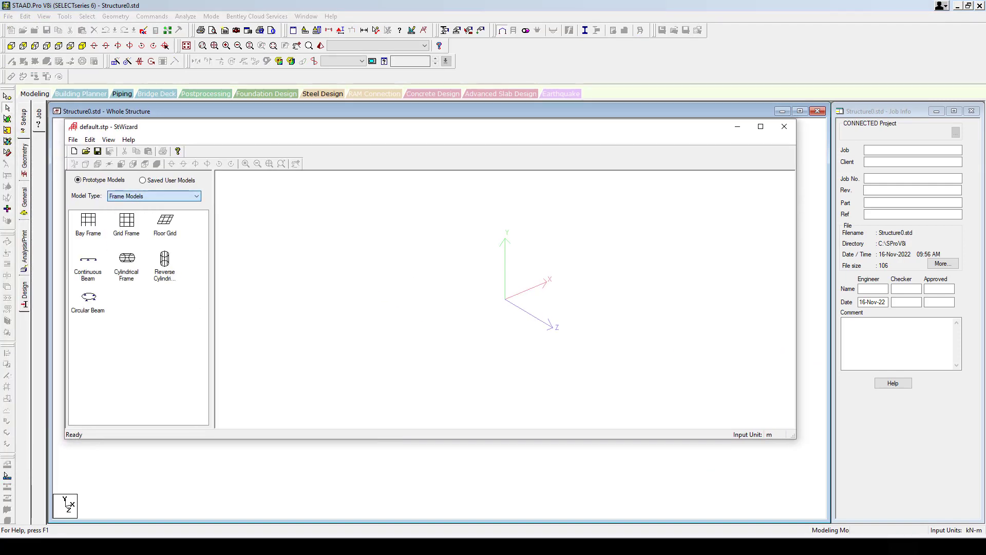
left_click(88, 224)
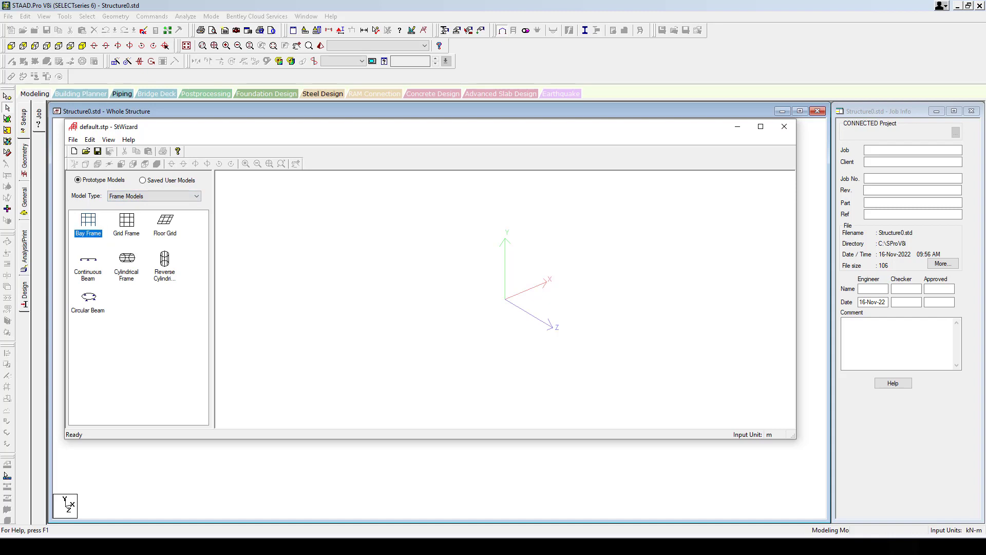
key("Return")
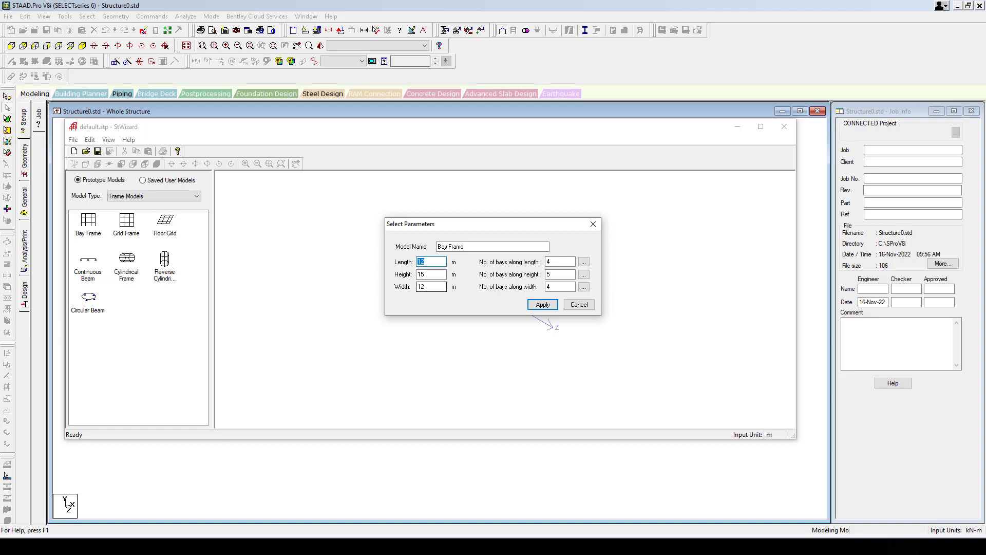
left_click(545, 305)
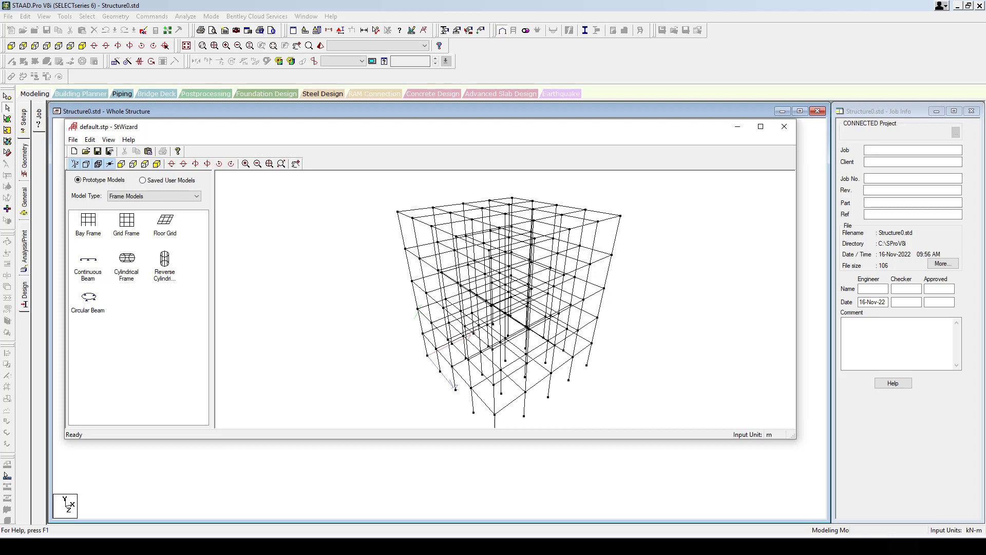
- Close the Structure Wizard and merge the bay frame prototype into the STAAD.Pro model
left_click(784, 126)
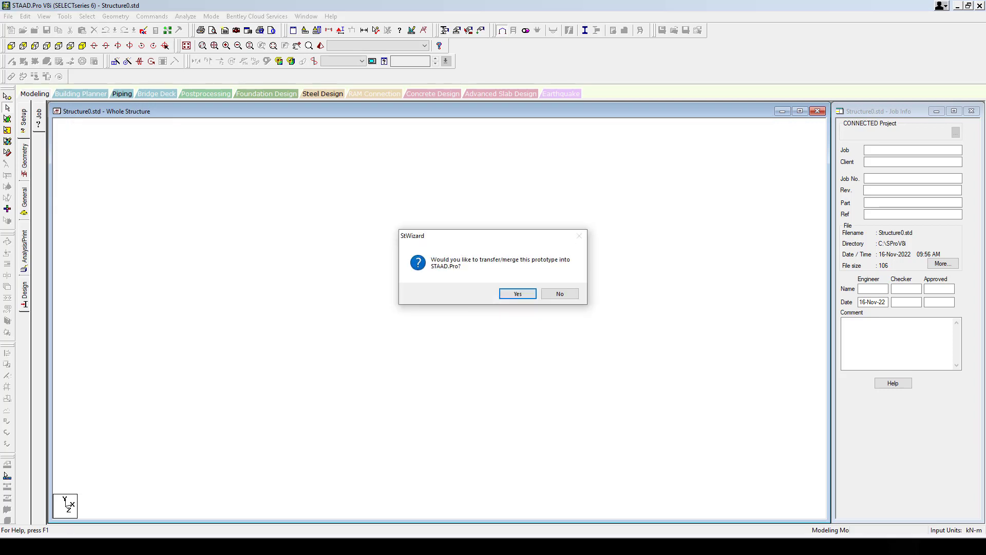
key("Return")
key("Return")
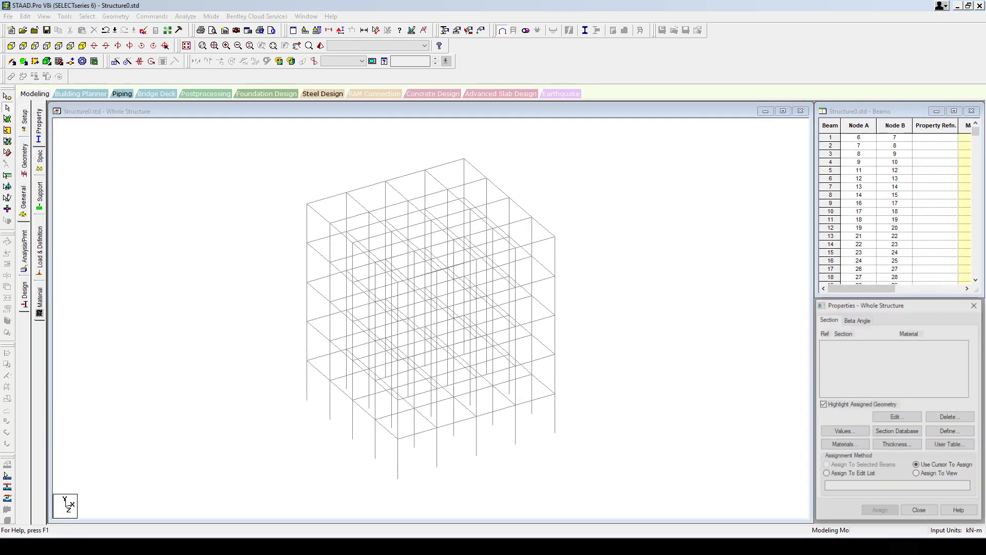
- Define a rectangular concrete section with YD 0.3 m and ZD 0.23 m
left_click(950, 432)
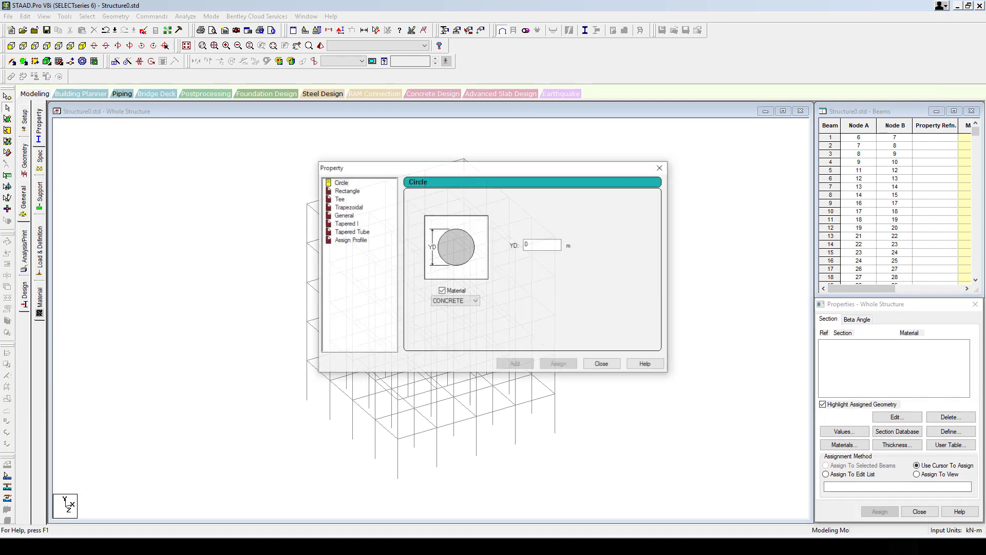
left_click(346, 190)
double_click(542, 238)
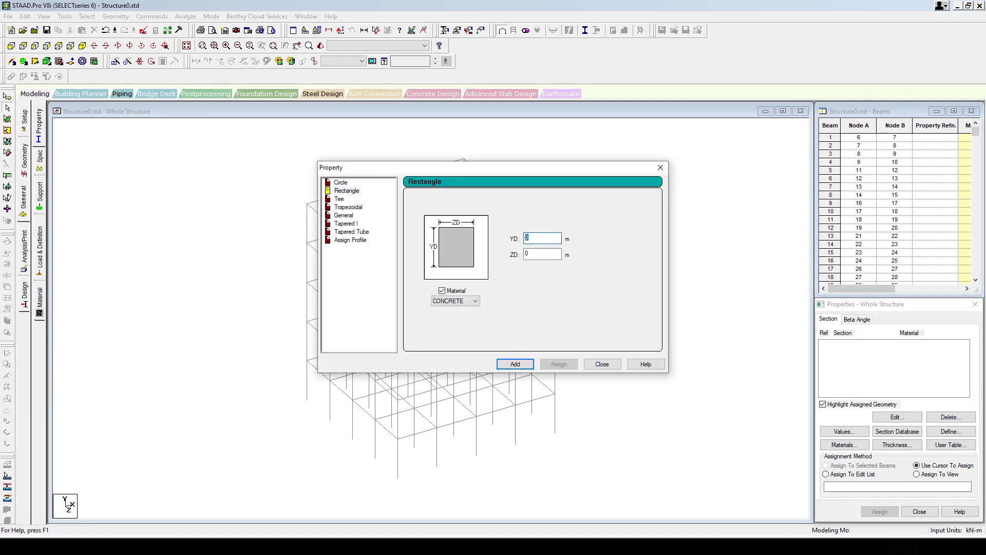
type("0.32")
key("Tab")
key("shift+Tab")
type("0.3")
key("Tab")
type("0.23")
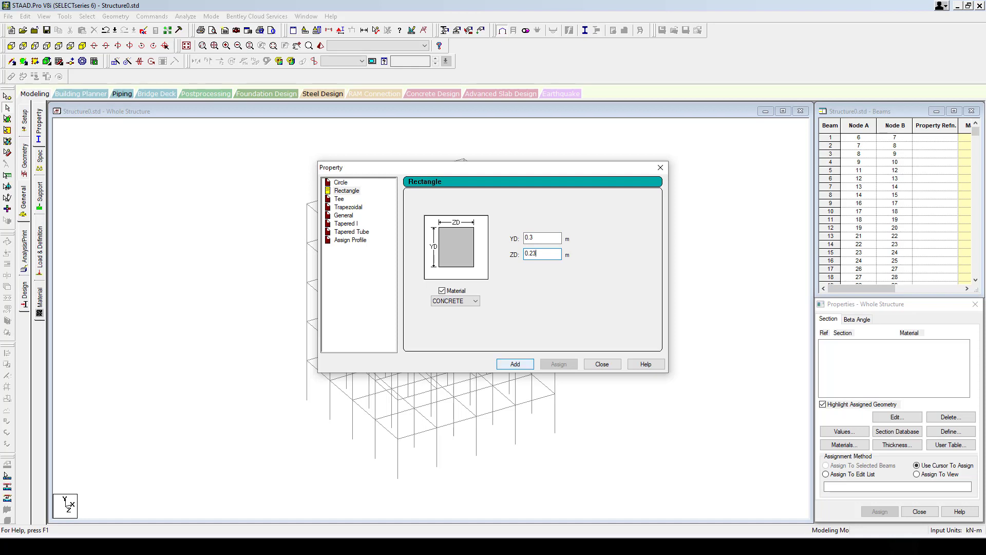
key("Return")
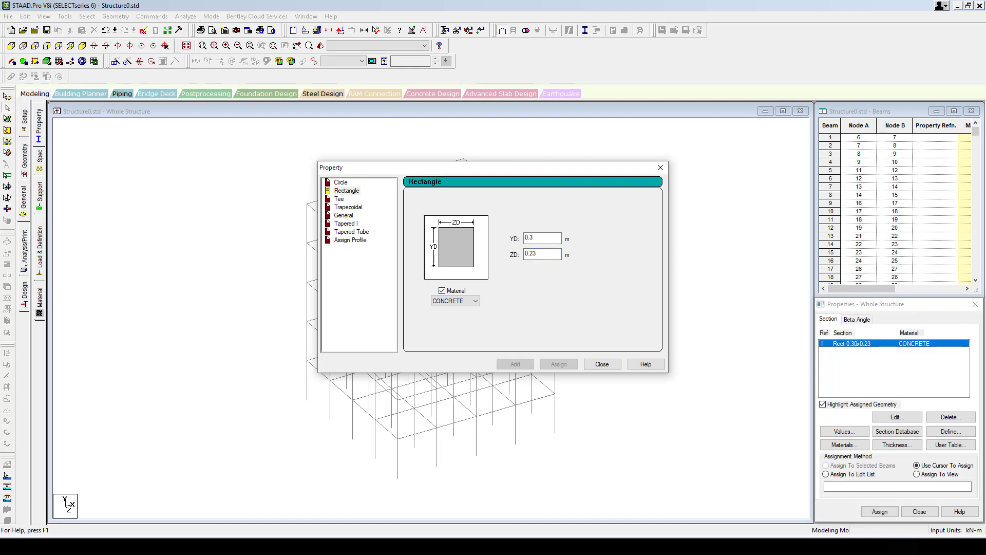
- Add a second rectangular concrete section with YD 0.23 m and ZD 0.23 m, and finish defining sections
double_click(536, 254)
key("shift+Tab")
type("0.23")
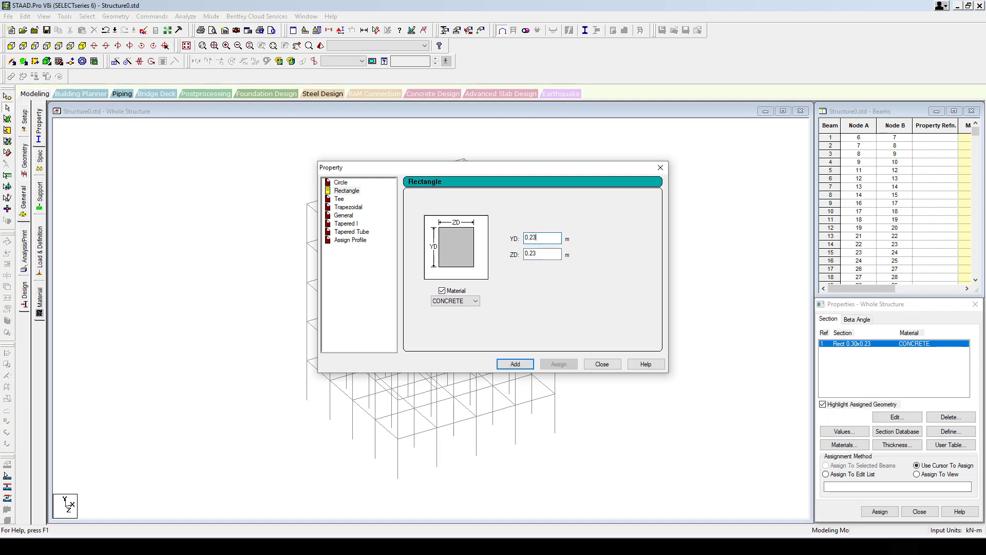
key("Return")
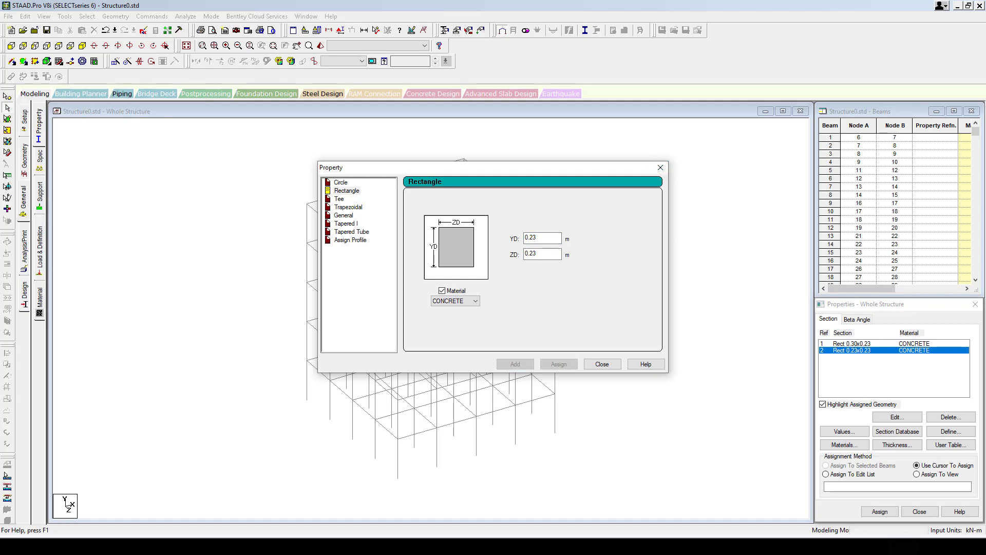
left_click(660, 167)
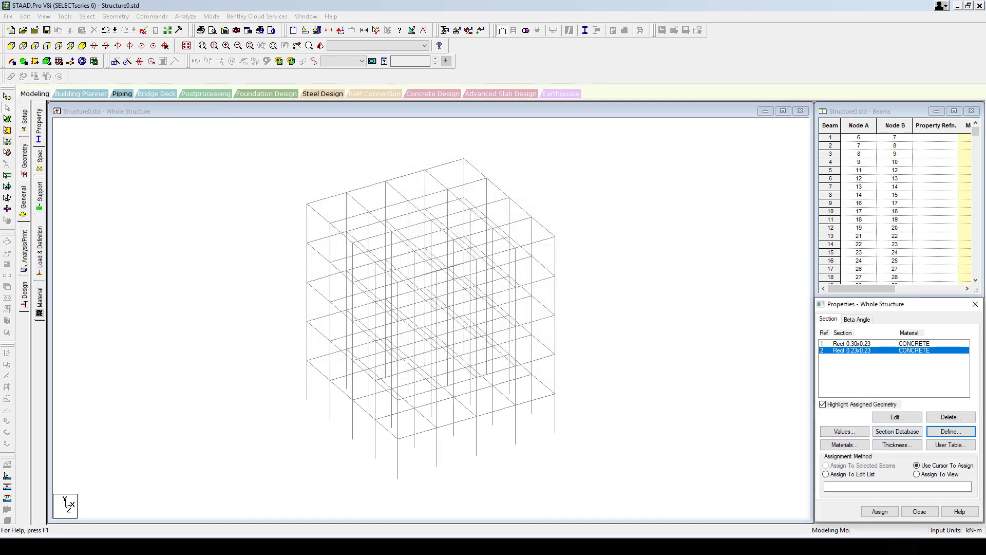
- Define a concrete plate element thickness of 0.12 m at all four nodes
left_click(897, 444)
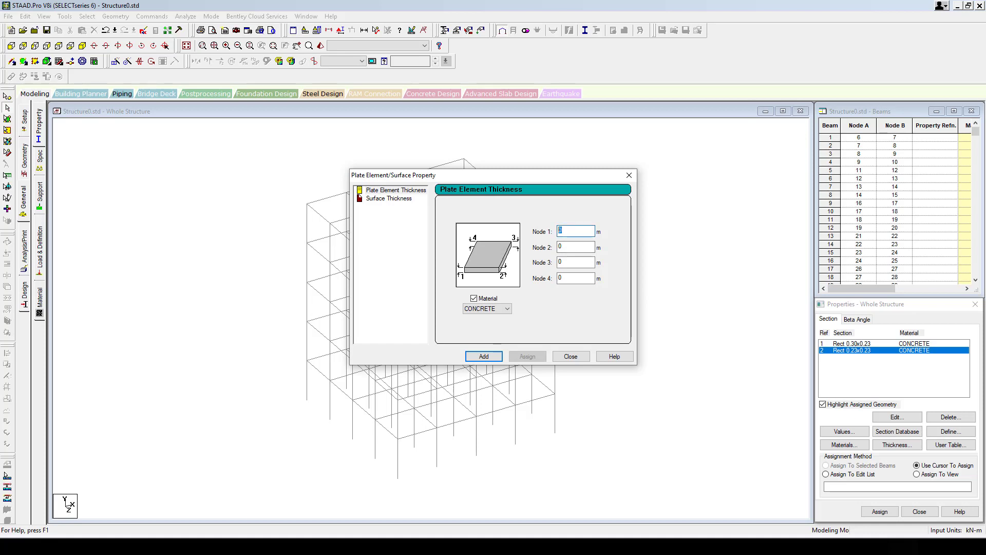
type("0.12")
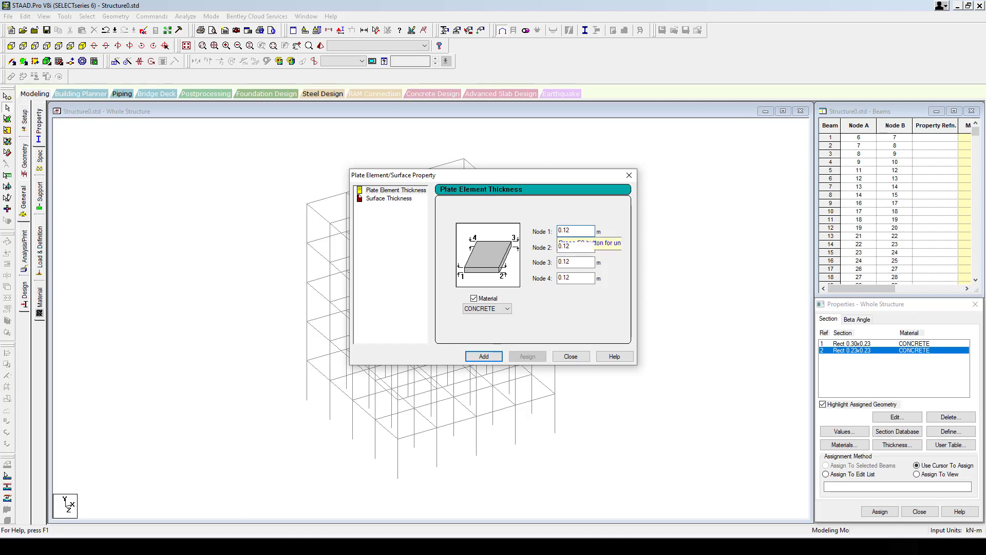
left_click(483, 356)
left_click(570, 356)
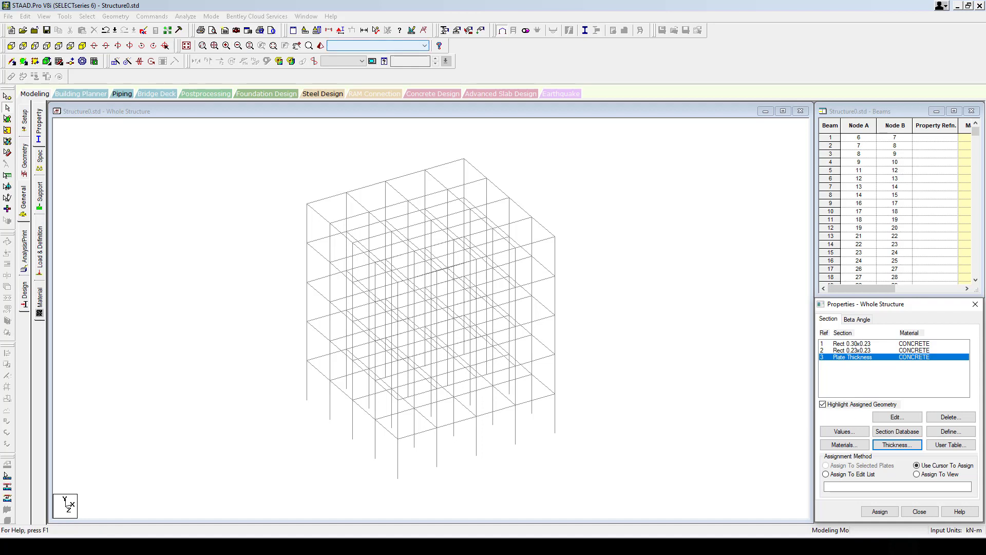
- Show only the lowest storey of the frame using the Window / Rubber Band section option
left_click(380, 45)
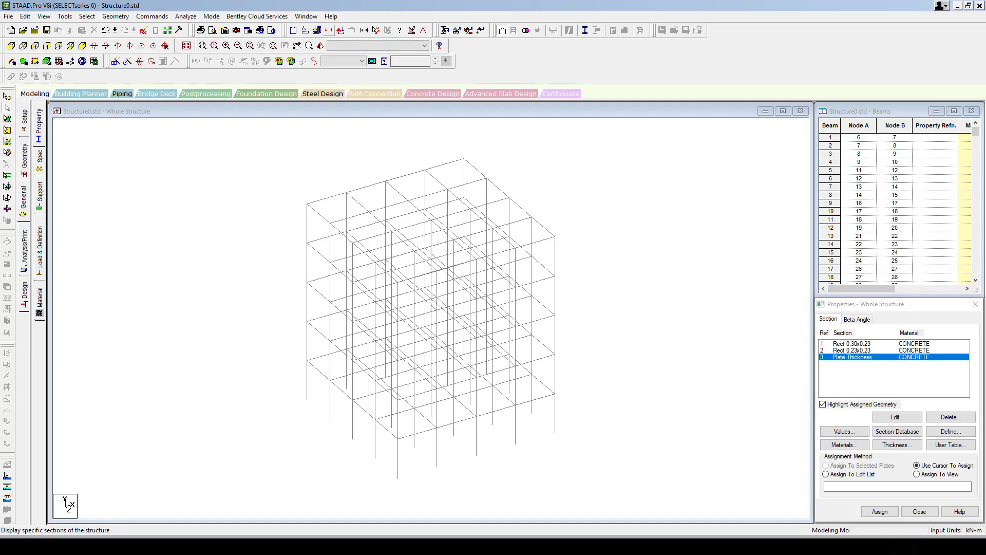
left_click(340, 30)
key("Return")
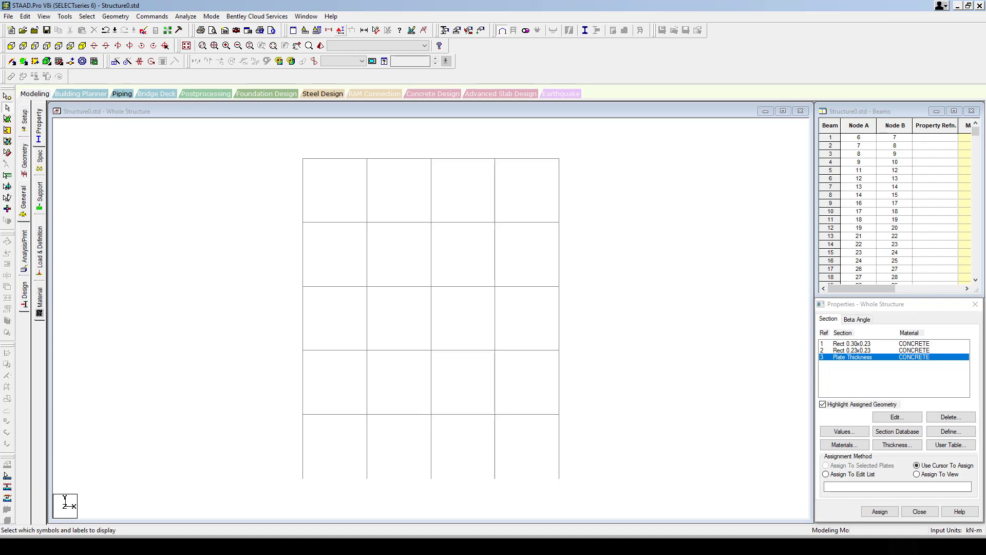
left_click(328, 29)
left_click(526, 211)
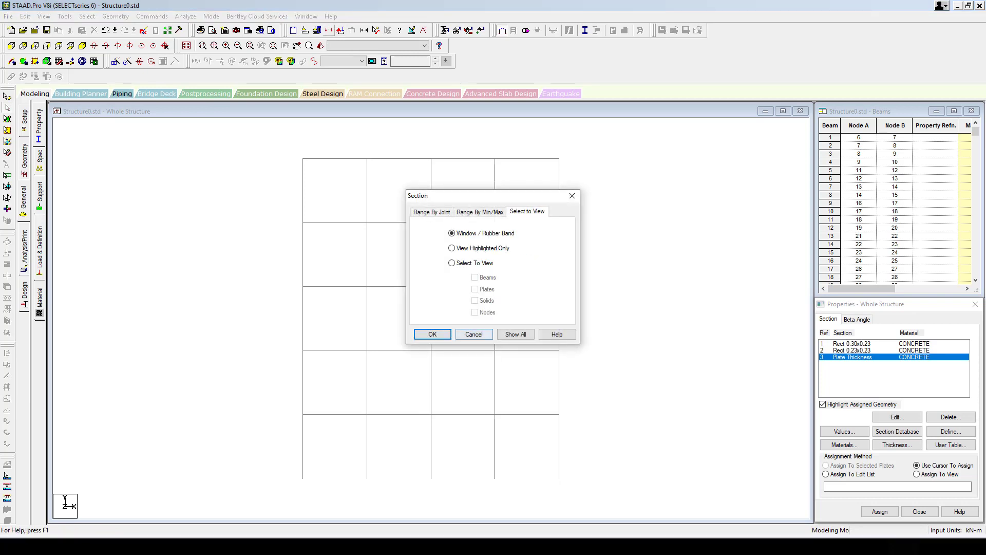
key("Return")
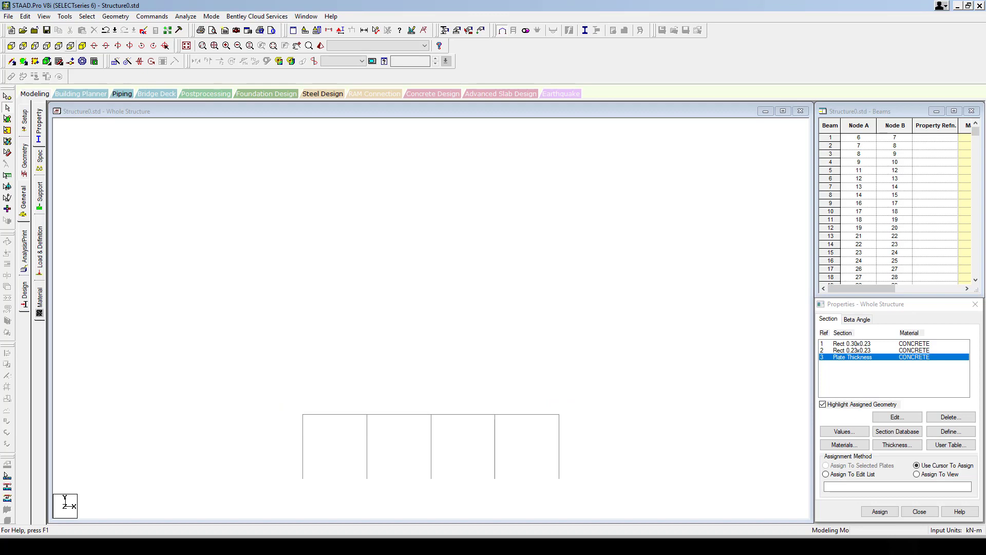
- Add a four-node plate across the outer corner nodes of the lowest floor level and check it in the 3D rendering
left_click(82, 46)
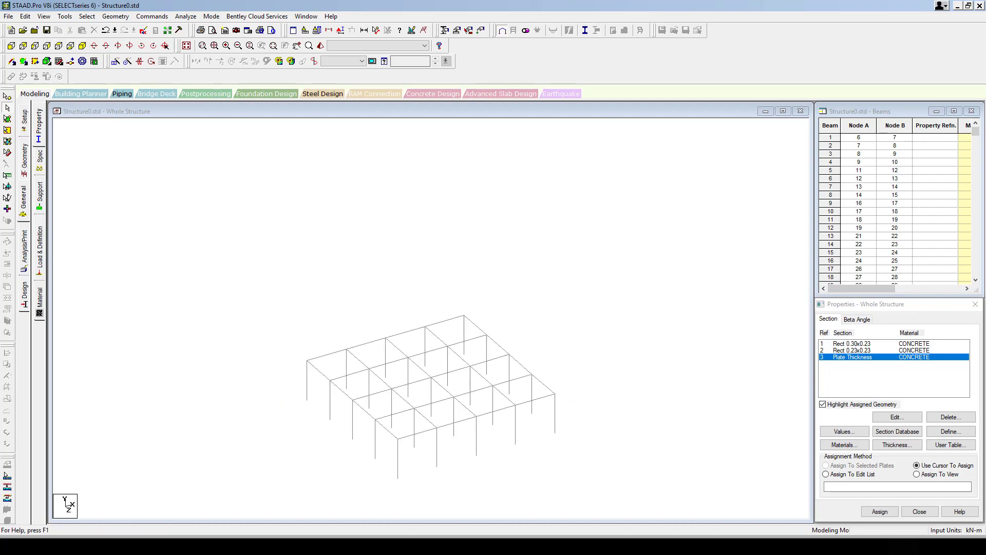
left_click(5, 474)
left_click(306, 361)
left_click(464, 315)
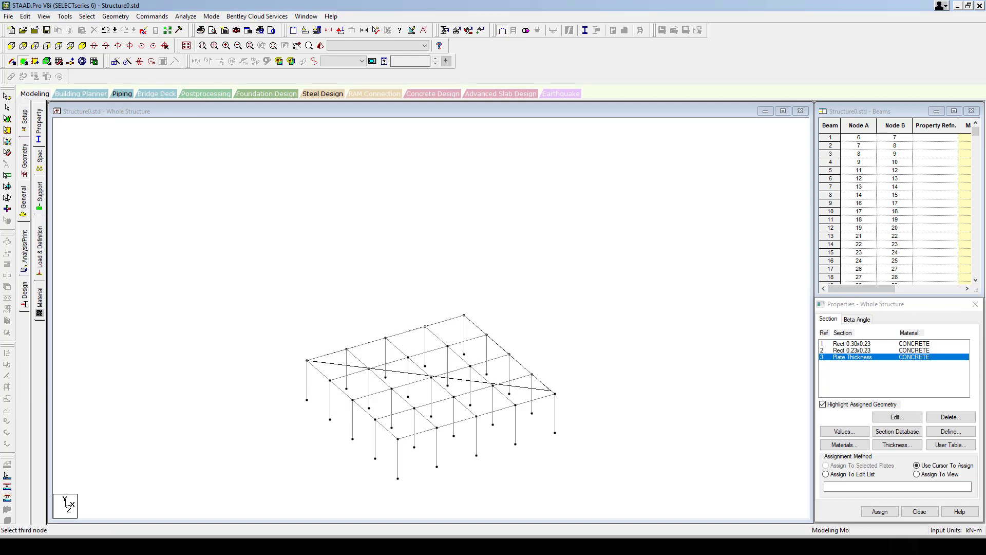
left_click(555, 394)
left_click(397, 439)
key("Escape")
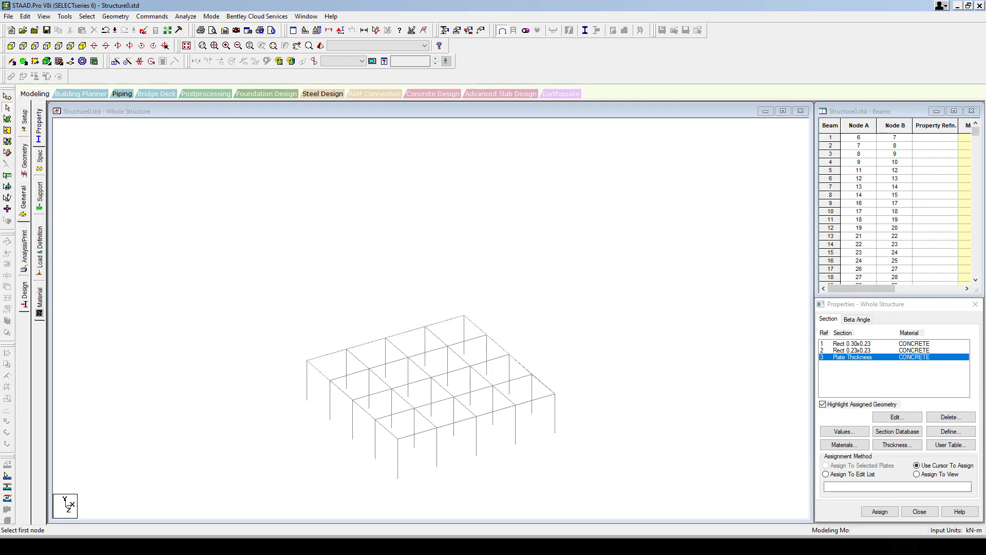
left_click(320, 45)
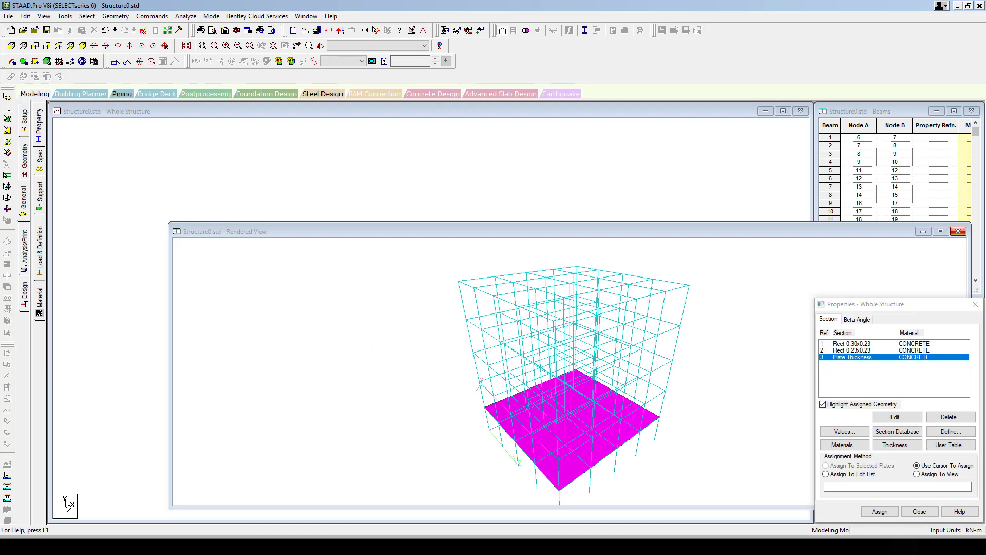
left_click(958, 231)
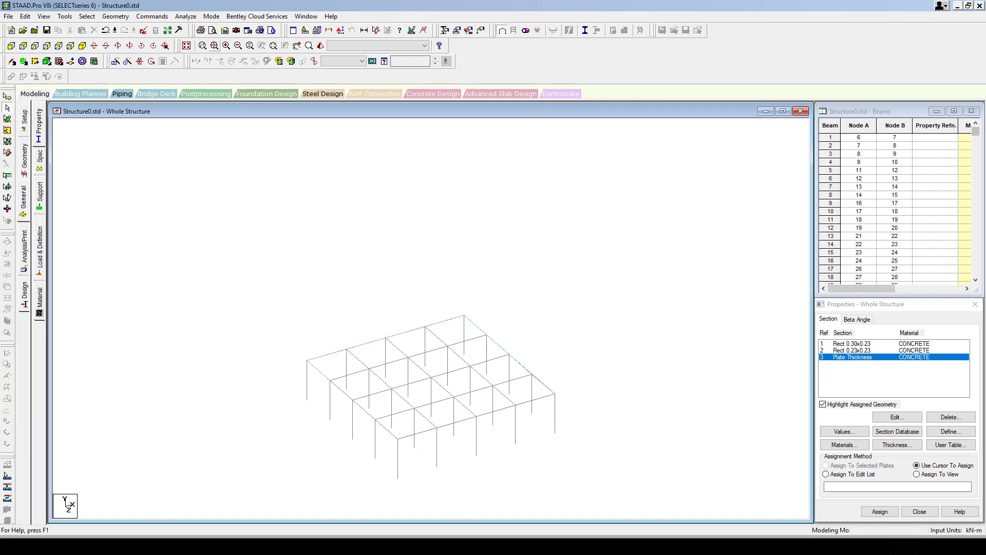
- Redisplay the whole structure and copy the floor plate upward in Y with Translational Repeat, 4 steps at 3 m spacing
left_click(187, 46)
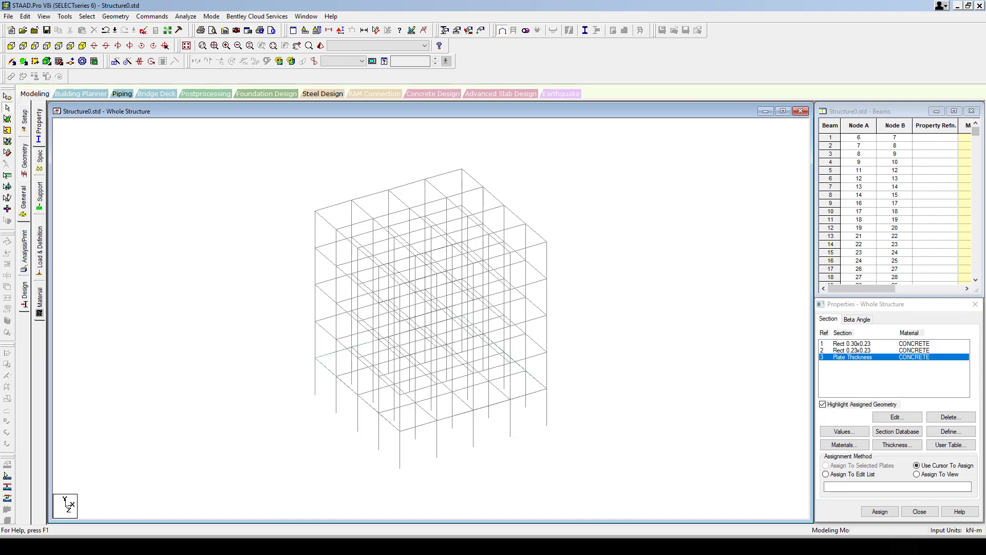
left_click(7, 119)
left_click_drag(237, 186, 576, 459)
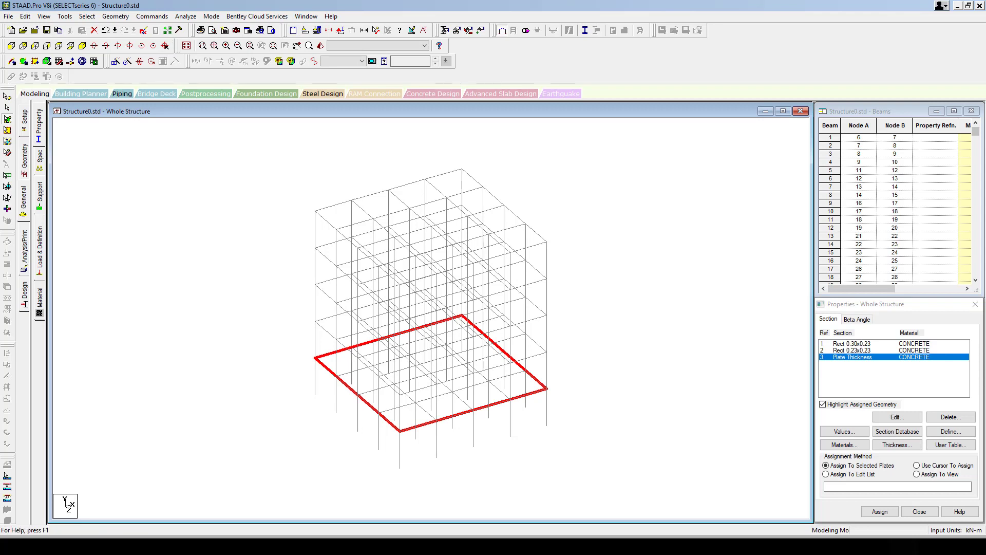
left_click(116, 61)
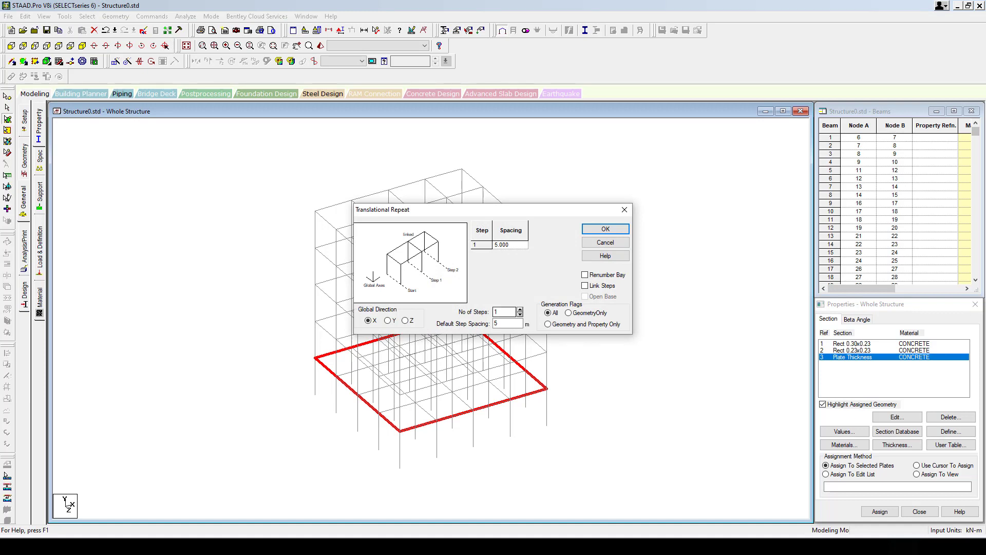
left_click(520, 309)
left_click(520, 309)
left_click(520, 310)
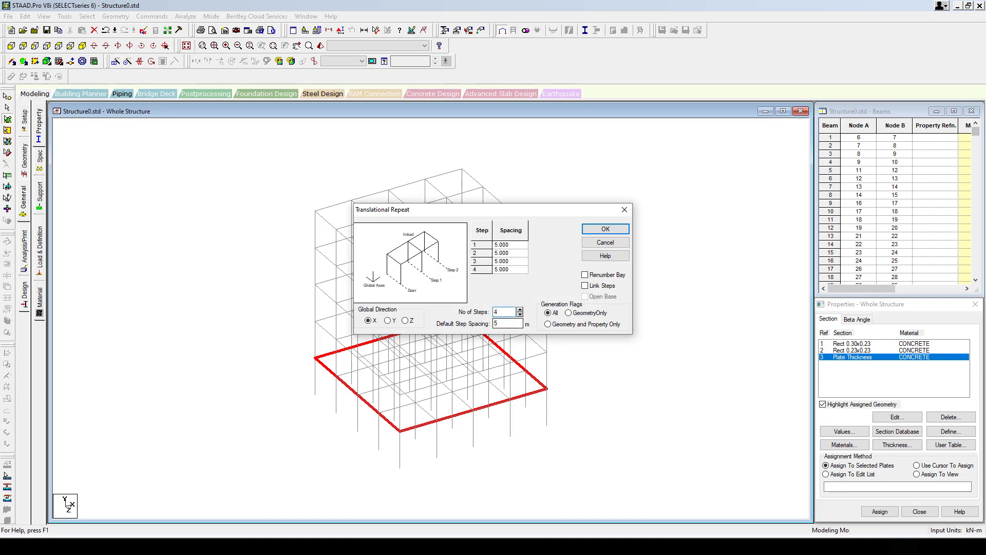
key("Tab")
type("3")
key("Return")
- Clear the selection and check the floor plates at every level in the 3D rendered view
left_click_drag(260, 143, 643, 470)
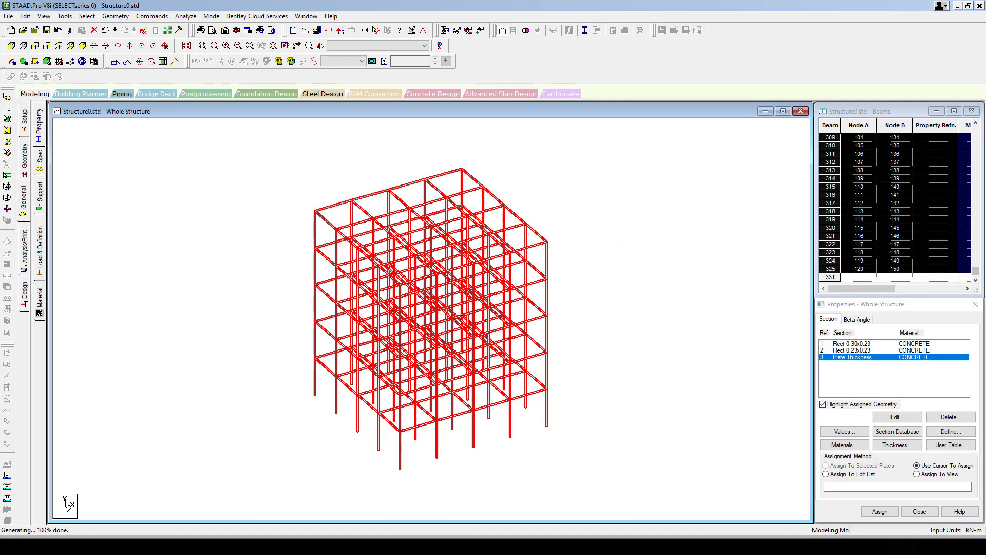
key("Escape")
left_click(320, 46)
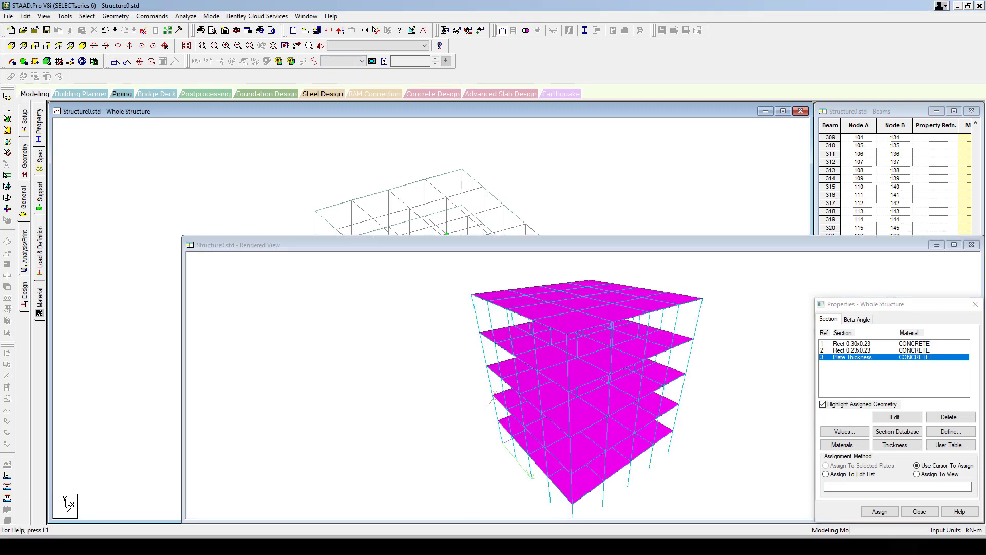
left_click_drag(448, 245, 335, 139)
left_click(859, 139)
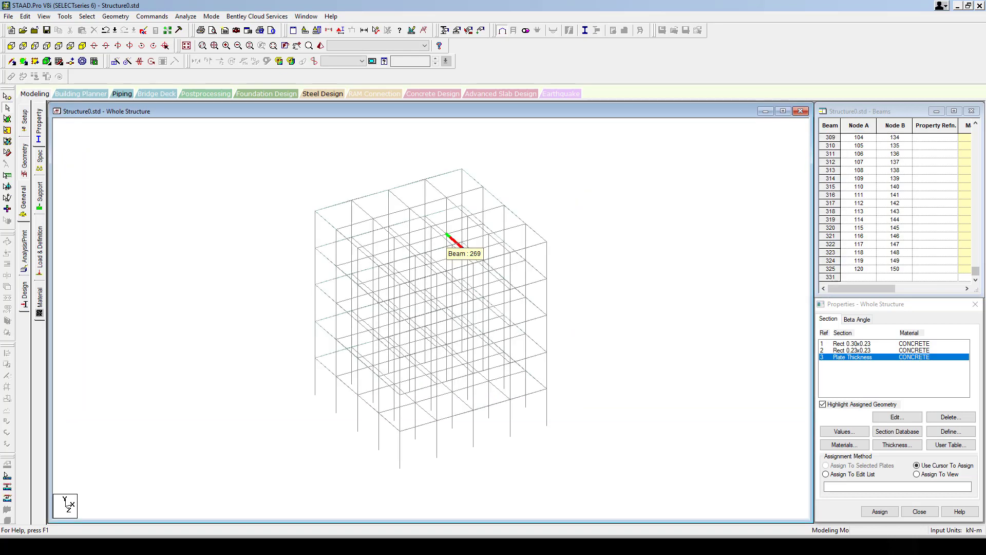
- Assign the Rect 0.30x0.23 concrete section to all beams parallel to X and Z, and clear the selection
left_click(852, 343)
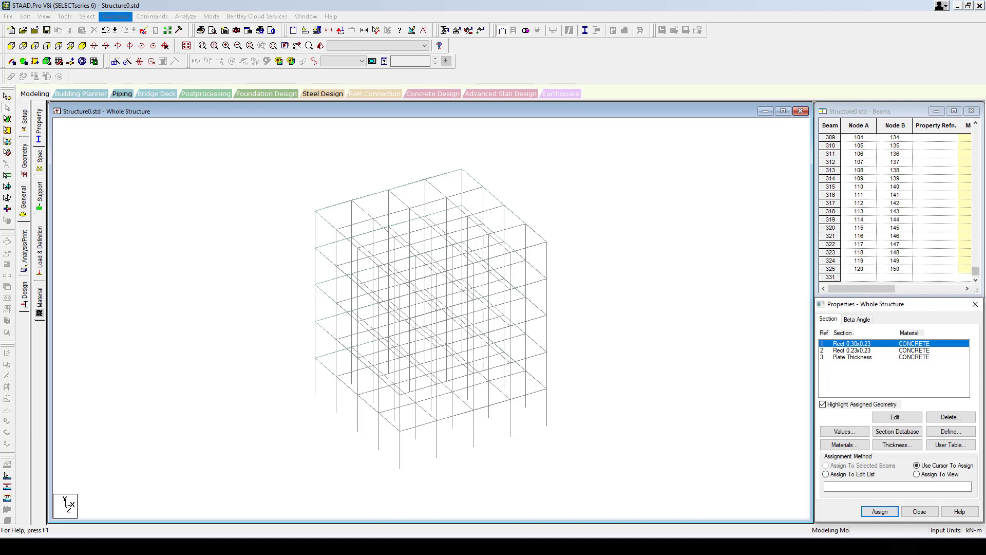
left_click(87, 16)
mouse_move(134, 201)
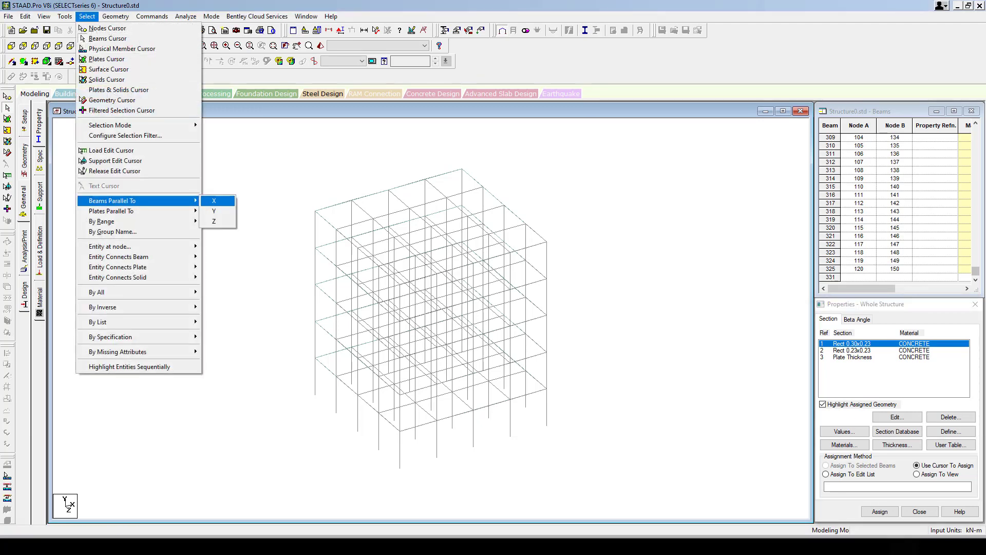
left_click(213, 200)
left_click(87, 16)
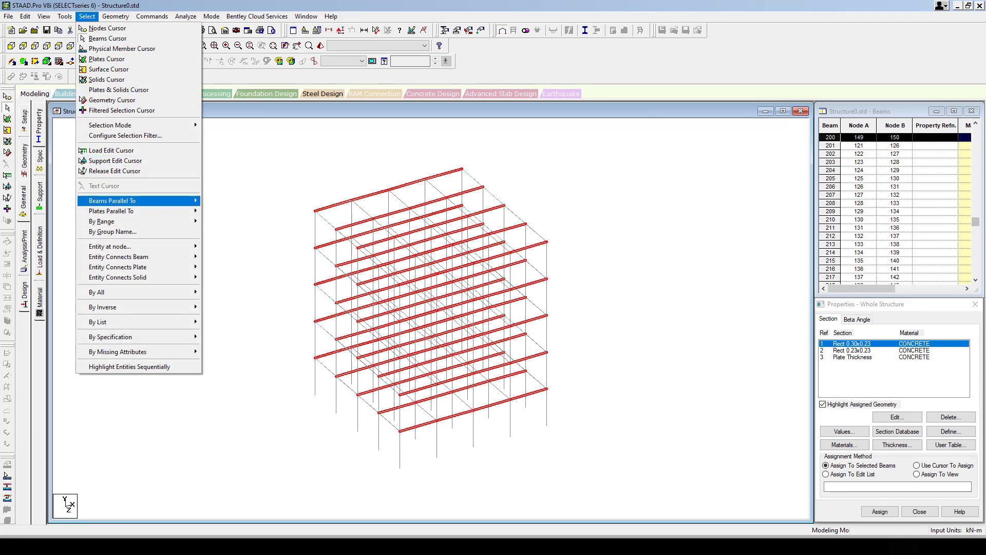
mouse_move(133, 201)
left_click(216, 222)
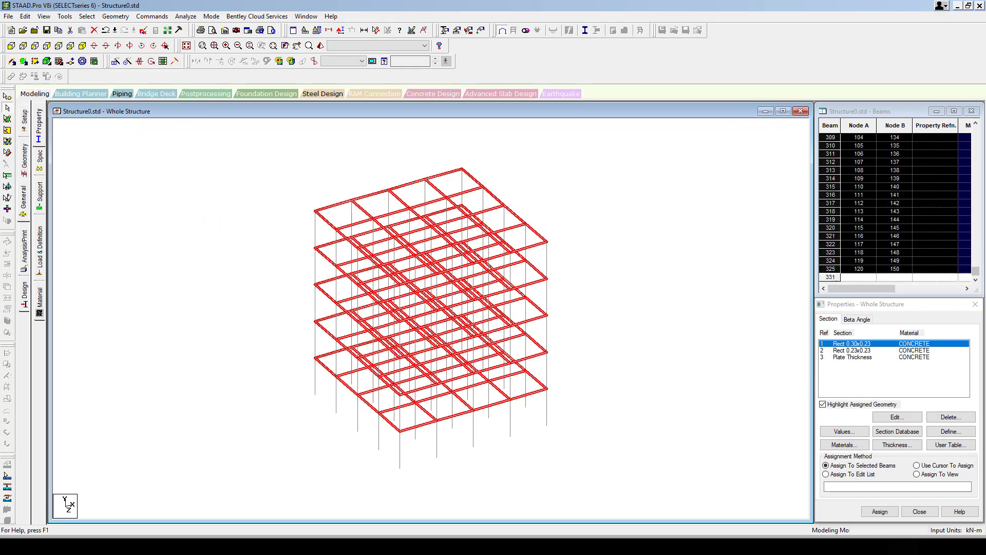
left_click(880, 511)
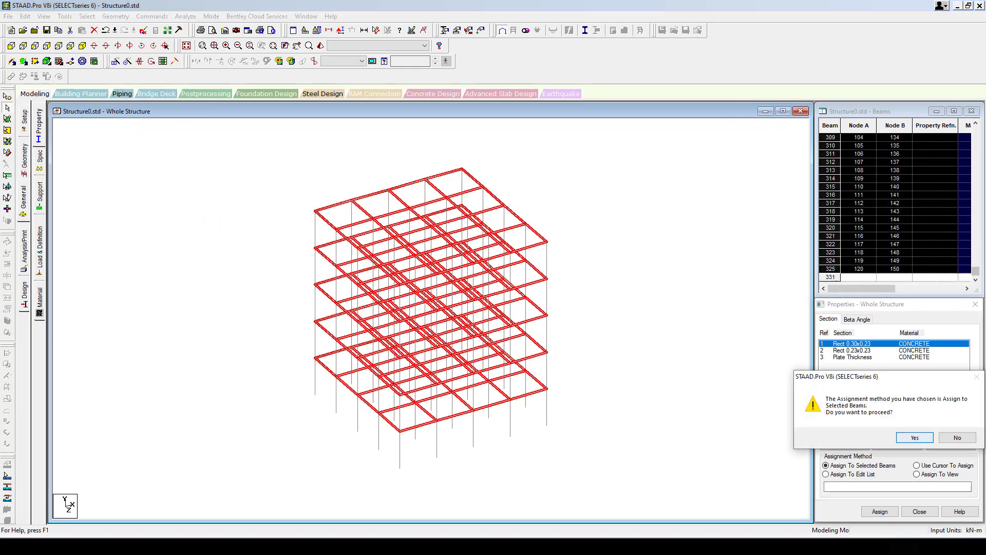
key("Return")
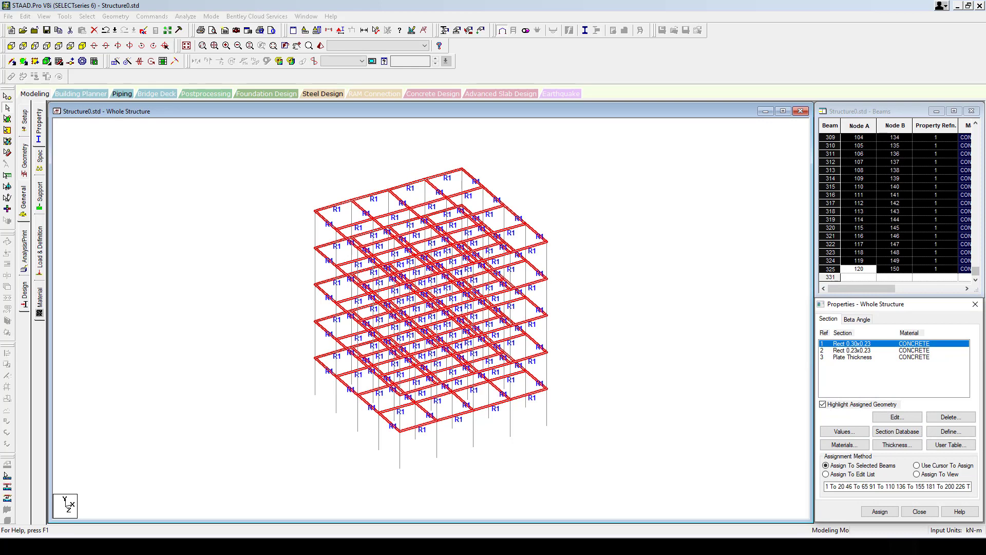
key("Escape")
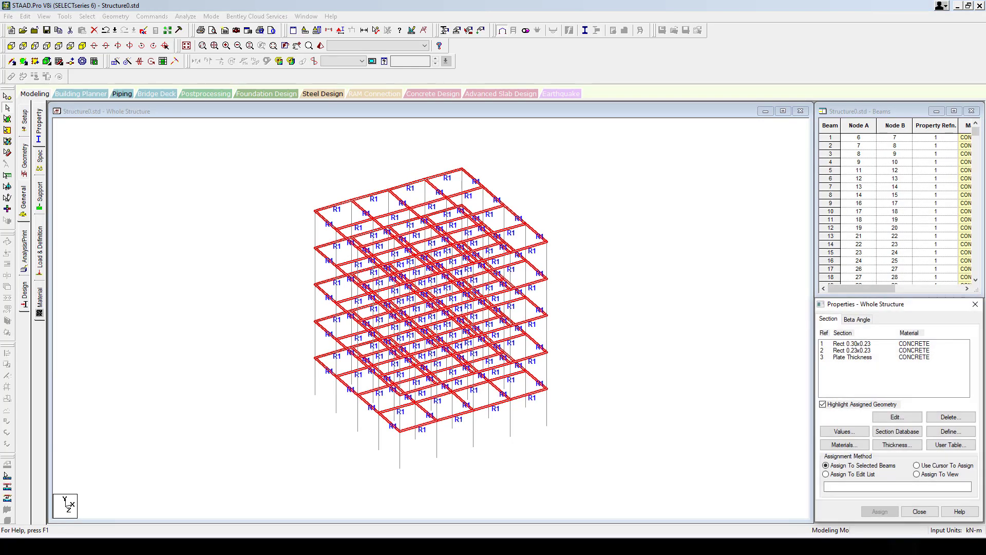
- Assign the Rect 0.23x0.23 concrete section to all columns by selecting the members parallel to Y
left_click(894, 350)
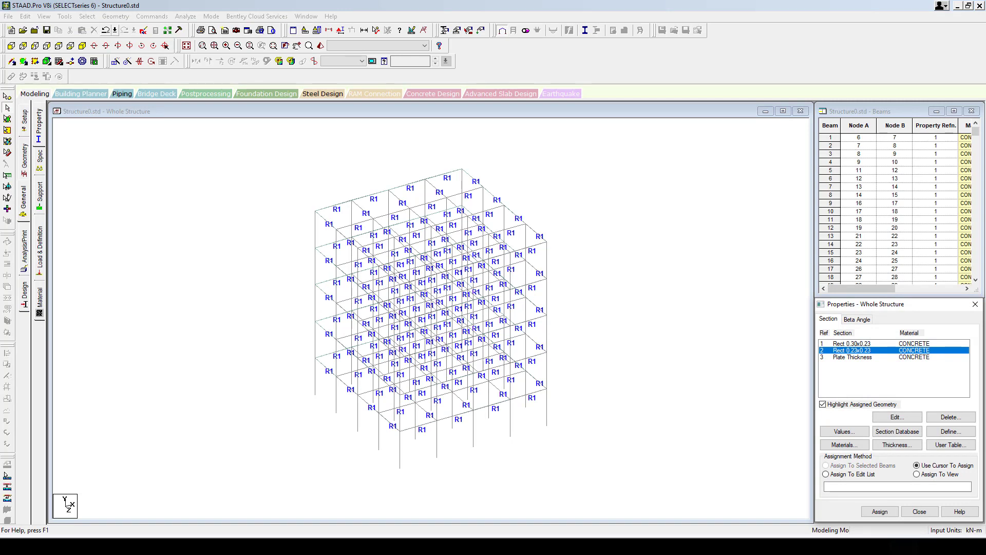
left_click(115, 15)
left_click(87, 16)
left_click(86, 16)
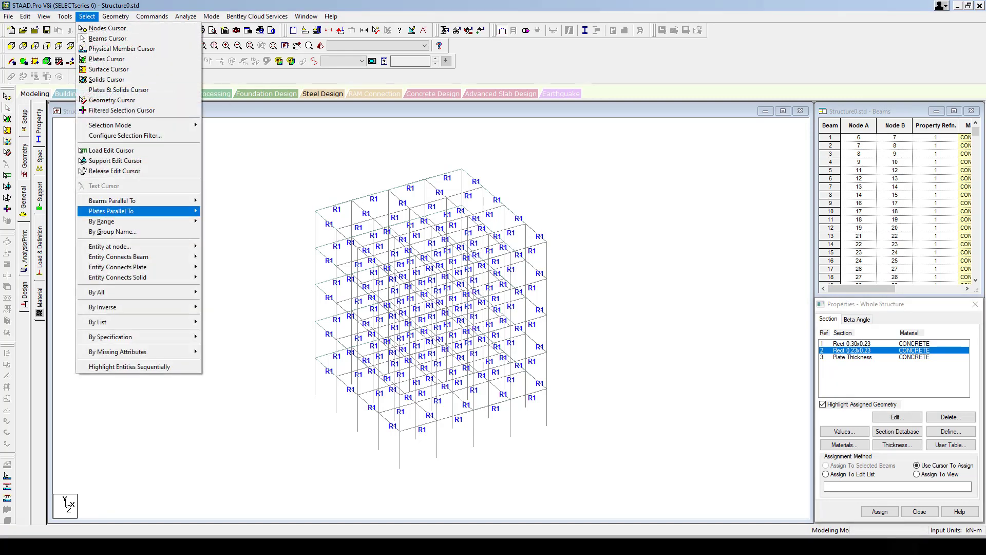
mouse_move(149, 200)
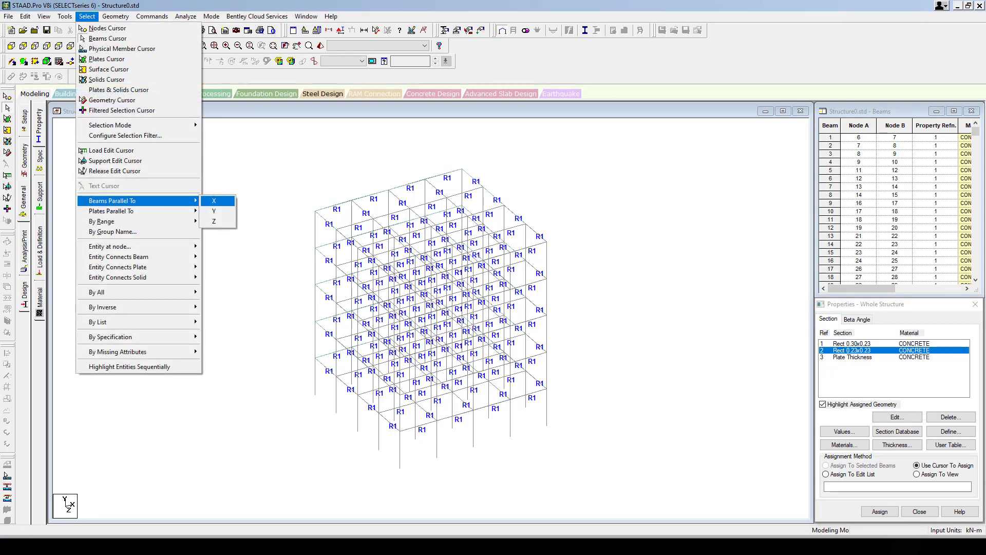
left_click(214, 210)
left_click(879, 511)
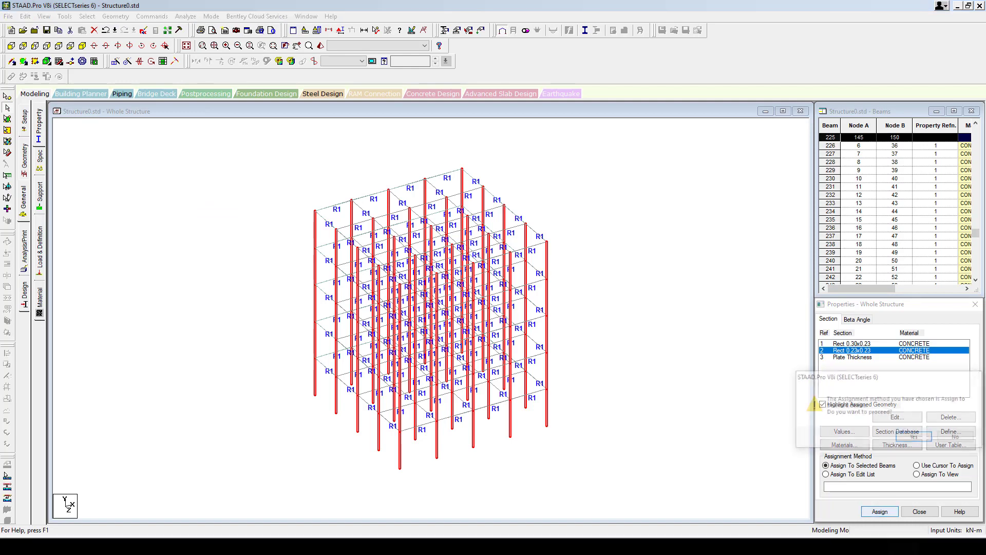
left_click(914, 438)
- Assign the Plate Thickness property to all plates in the view and check the structure in the 3D rendering
left_click(853, 357)
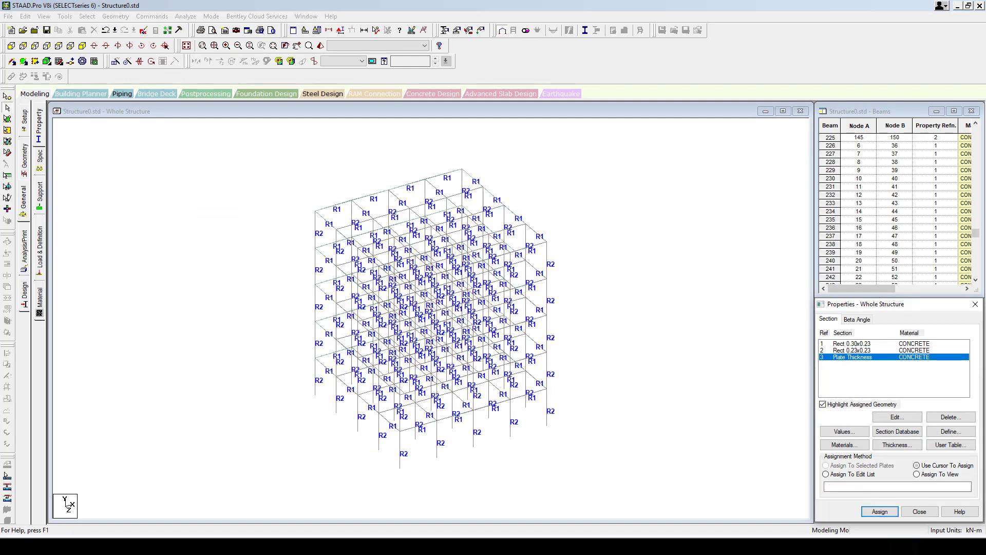
left_click(916, 474)
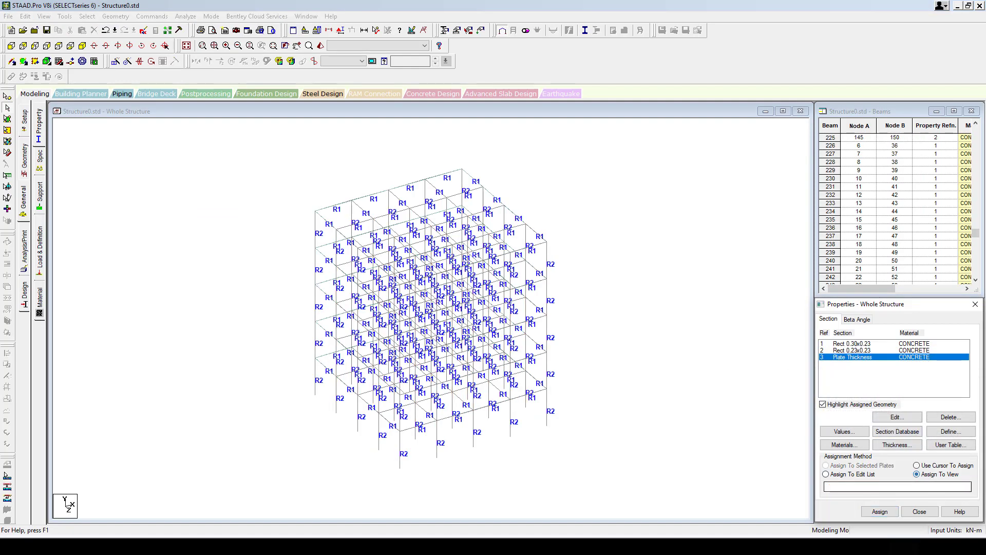
left_click(880, 511)
left_click(915, 436)
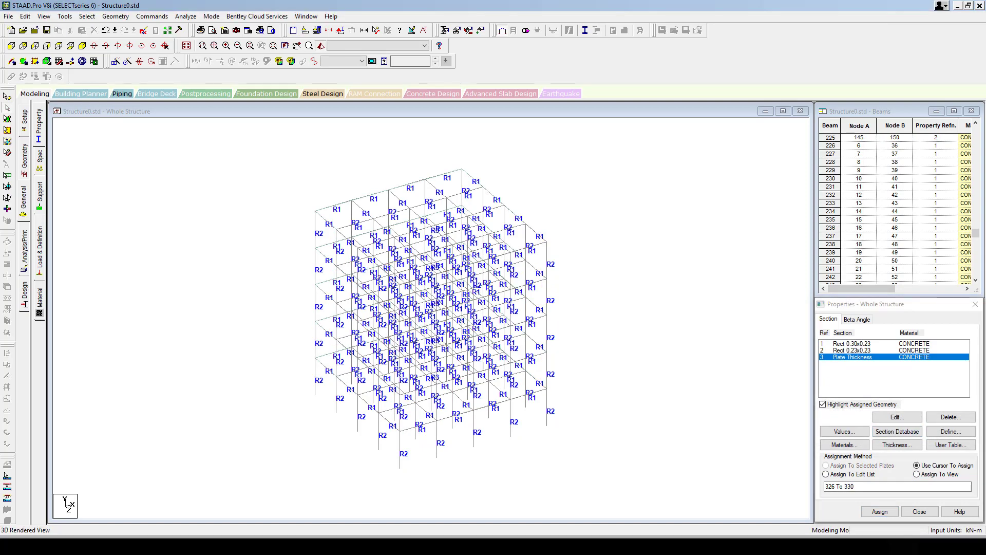
left_click(320, 45)
mouse_move(463, 288)
left_mouse_down()
mouse_move(462, 216)
mouse_move(493, 262)
mouse_move(453, 226)
mouse_move(462, 288)
left_mouse_up()
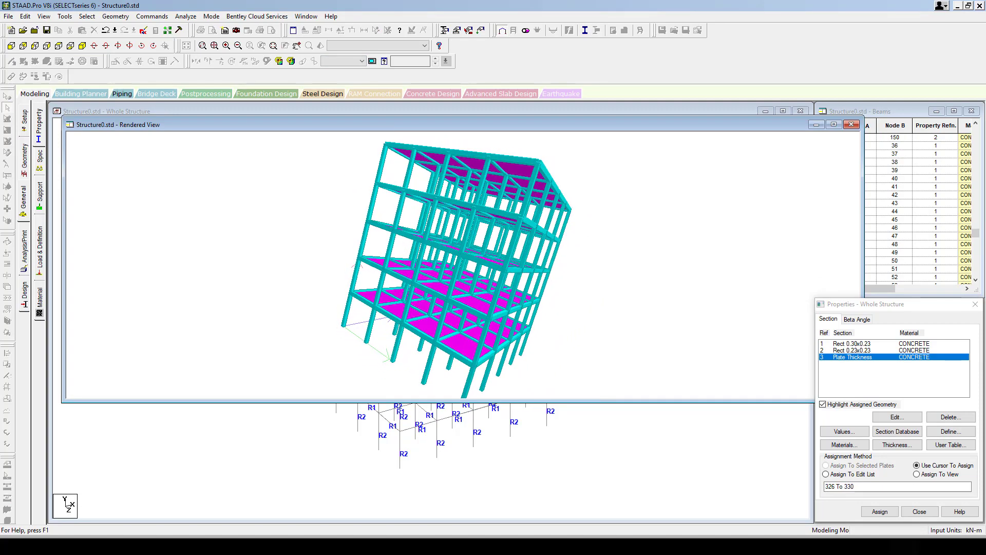
left_click(851, 124)
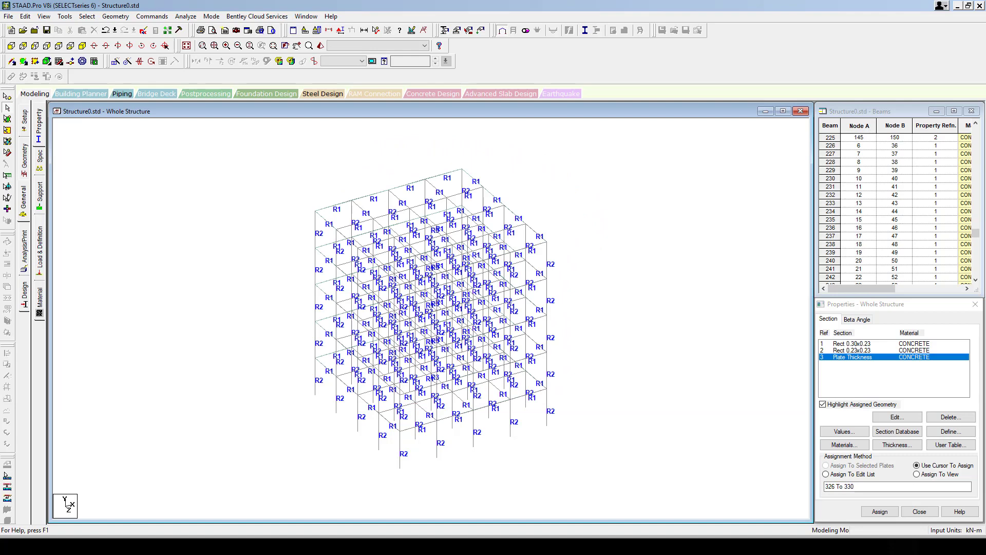
- Create a fixed support for the structure
left_click(40, 196)
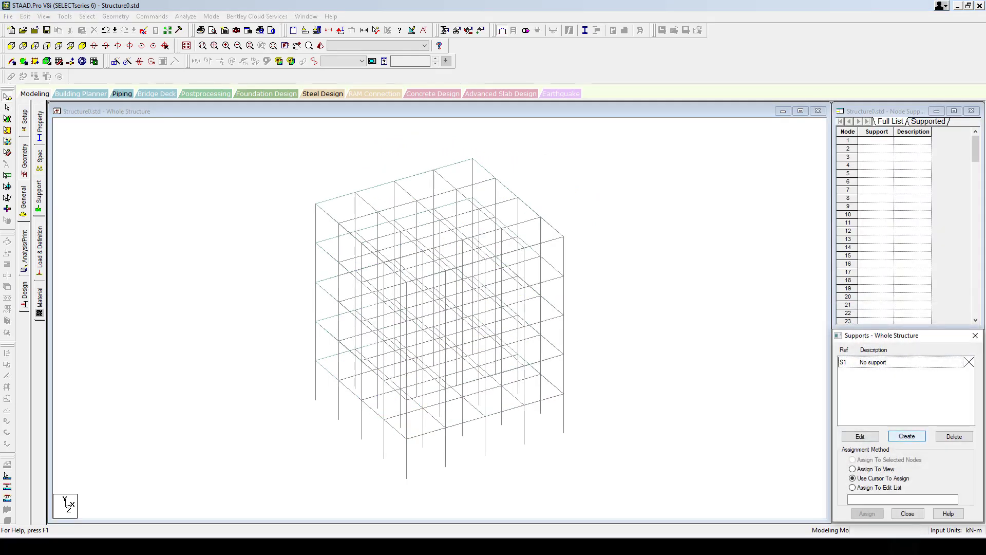
left_click(907, 437)
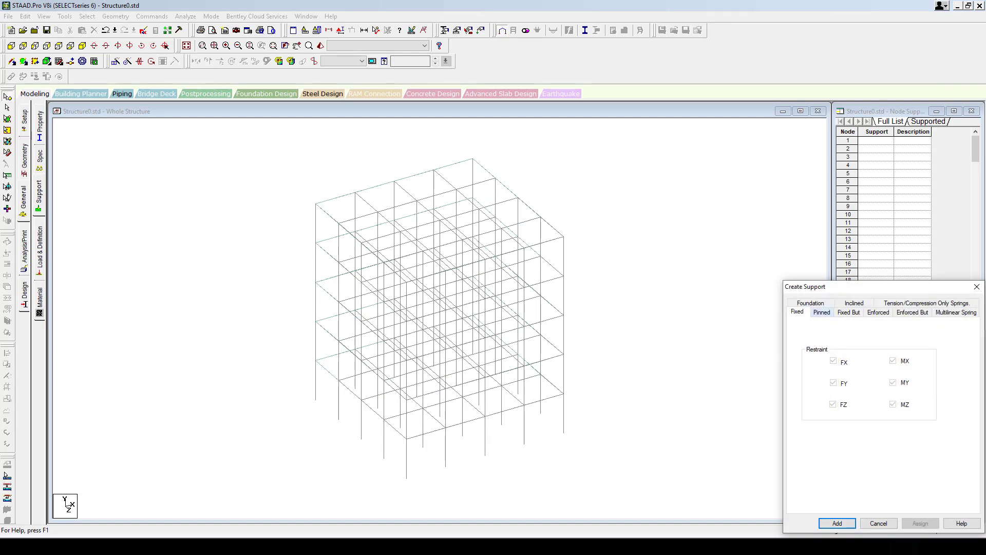
left_click(822, 312)
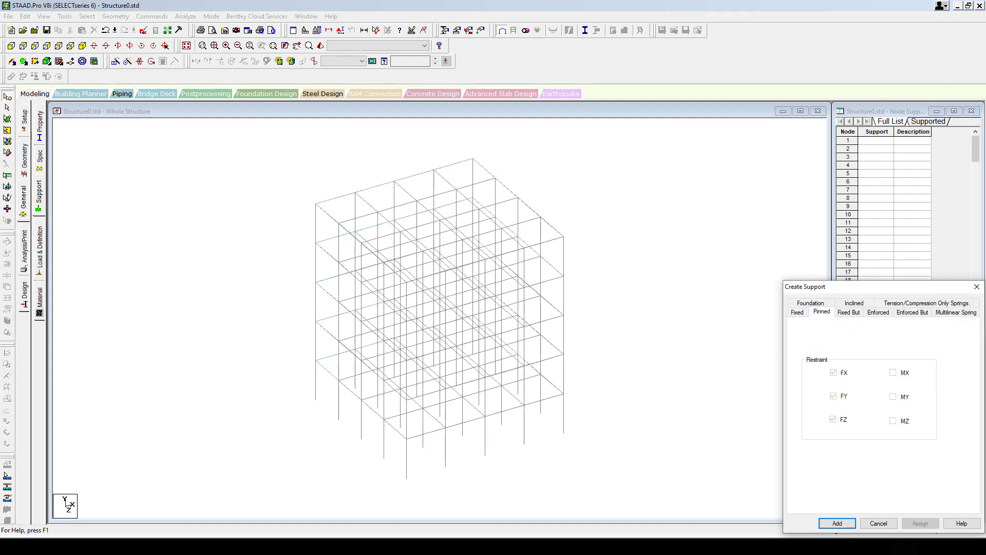
left_click(797, 312)
key("Return")
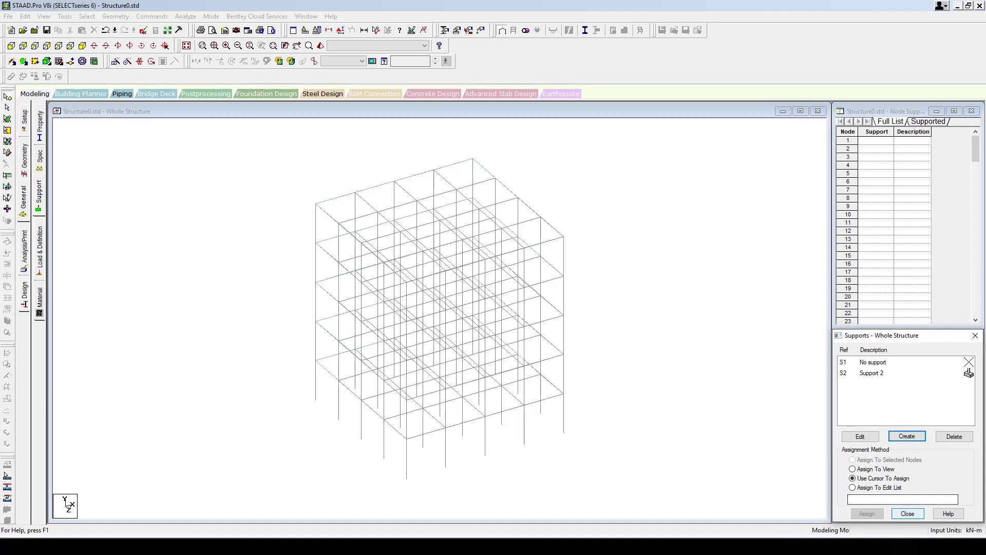
- Assign the fixed support to all column base nodes, selecting them in the front view, and restore the isometric view
left_click(872, 373)
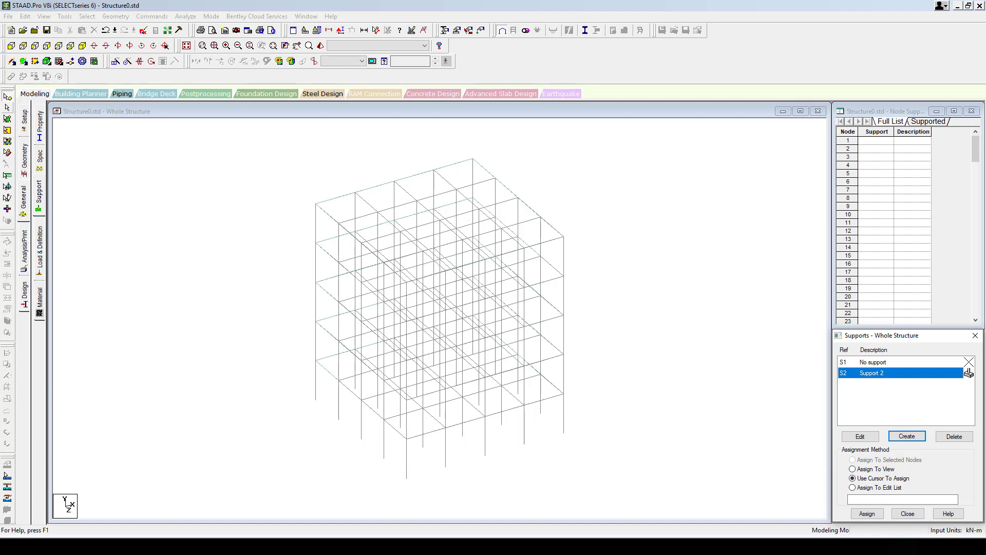
left_click(12, 46)
left_click_drag(275, 456, 640, 501)
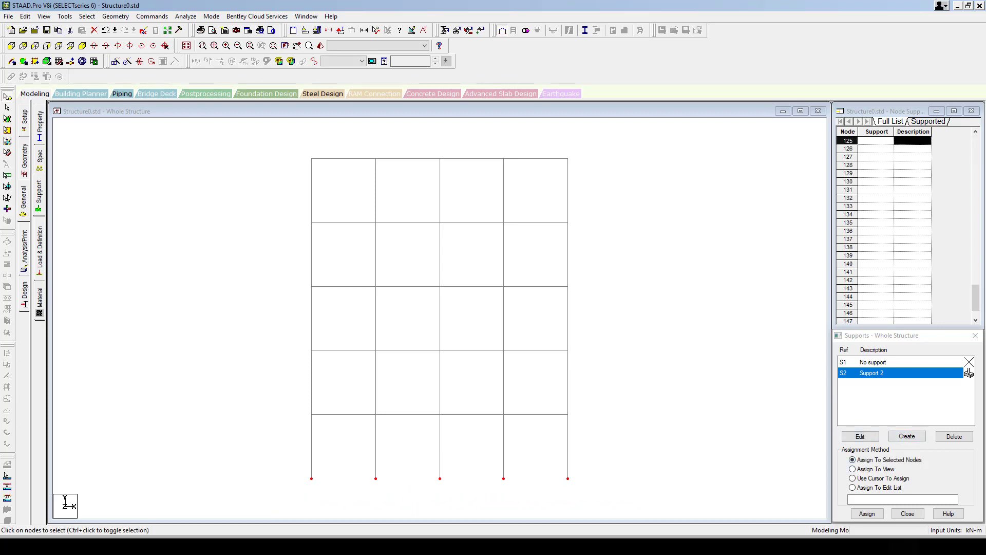
left_click(868, 514)
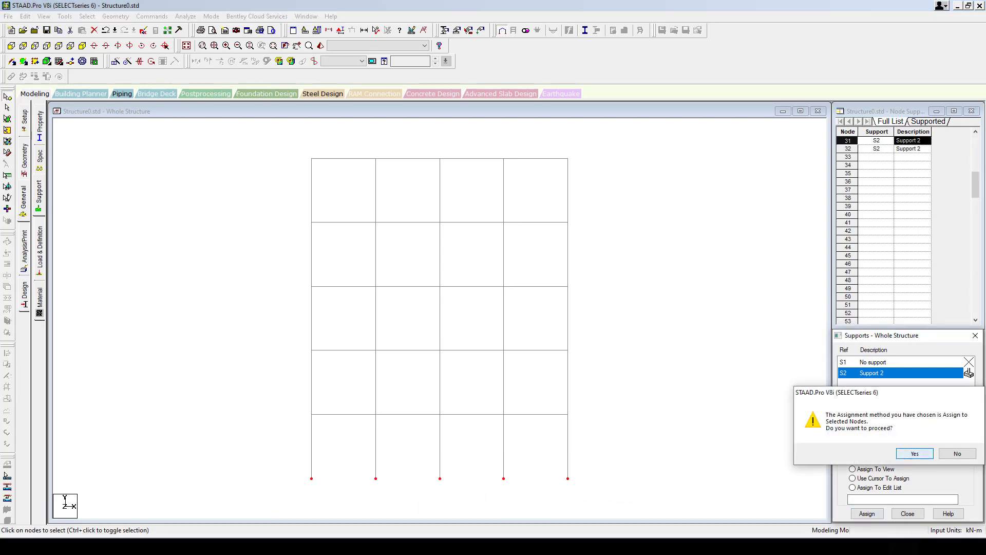
left_click(914, 453)
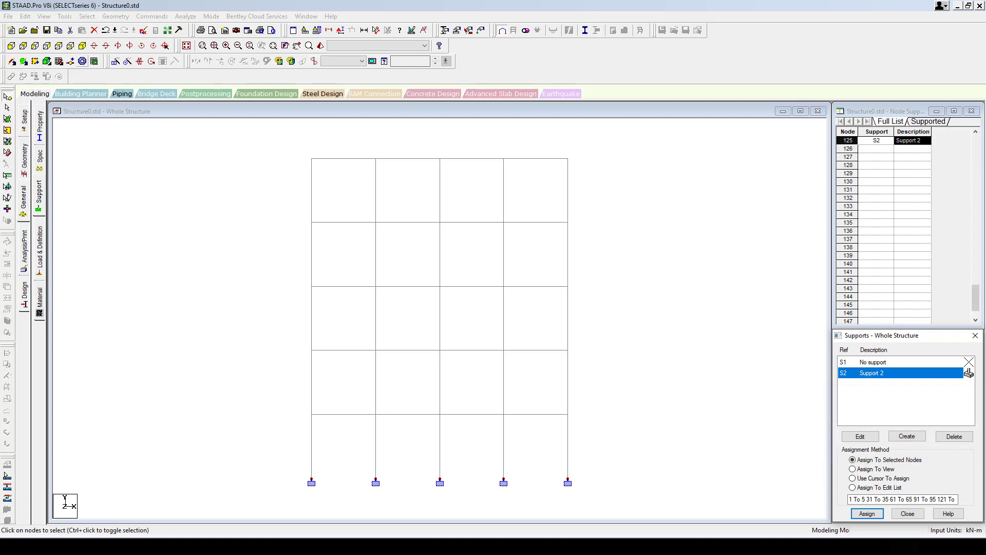
left_click(81, 45)
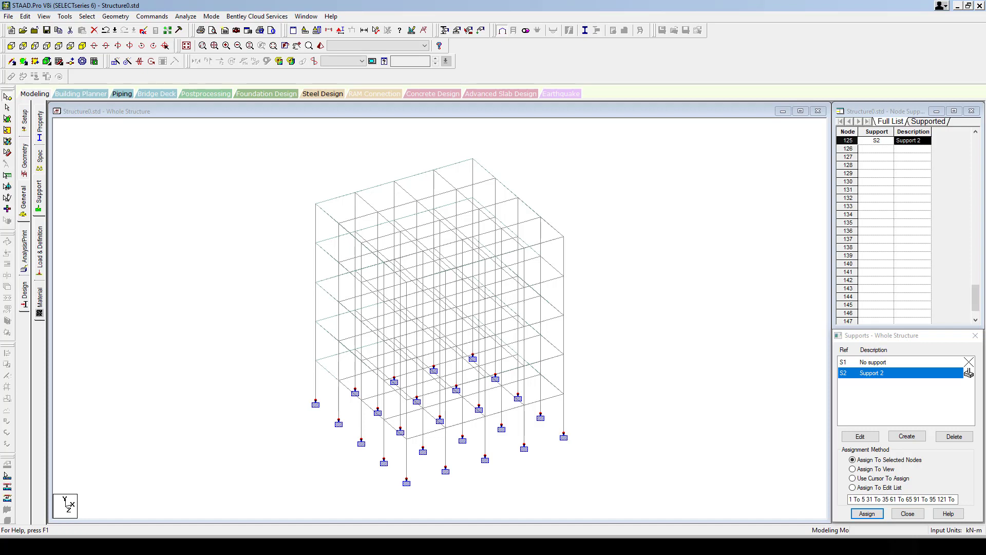
- Start a new seismic definition under Load & Definition and set its type to IBC 2012 ASCE 7-10
left_click(39, 248)
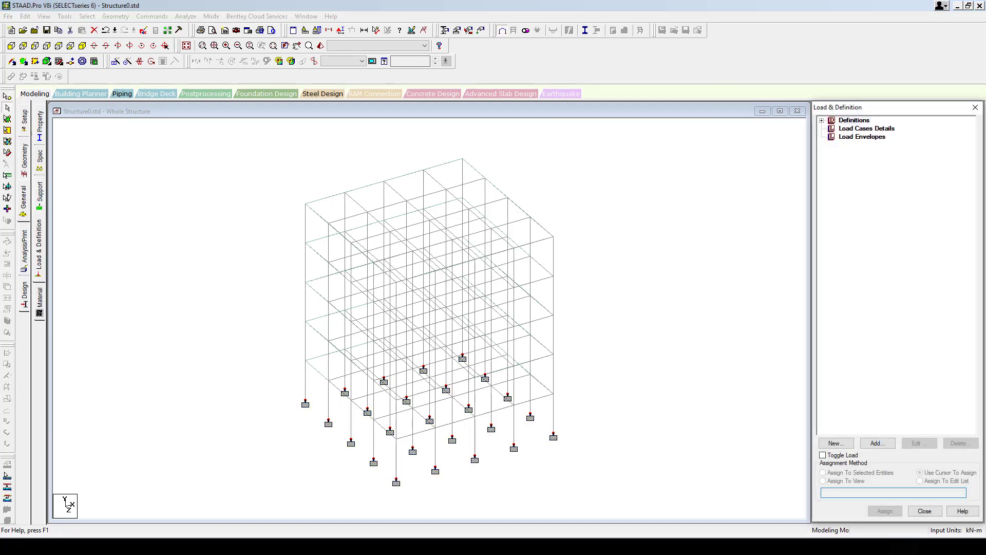
left_click(822, 121)
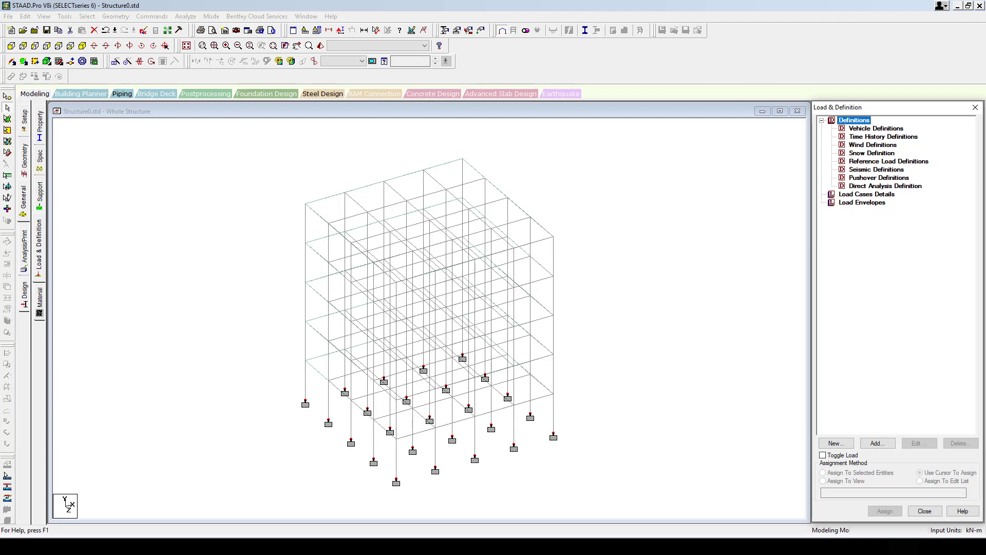
left_click(876, 169)
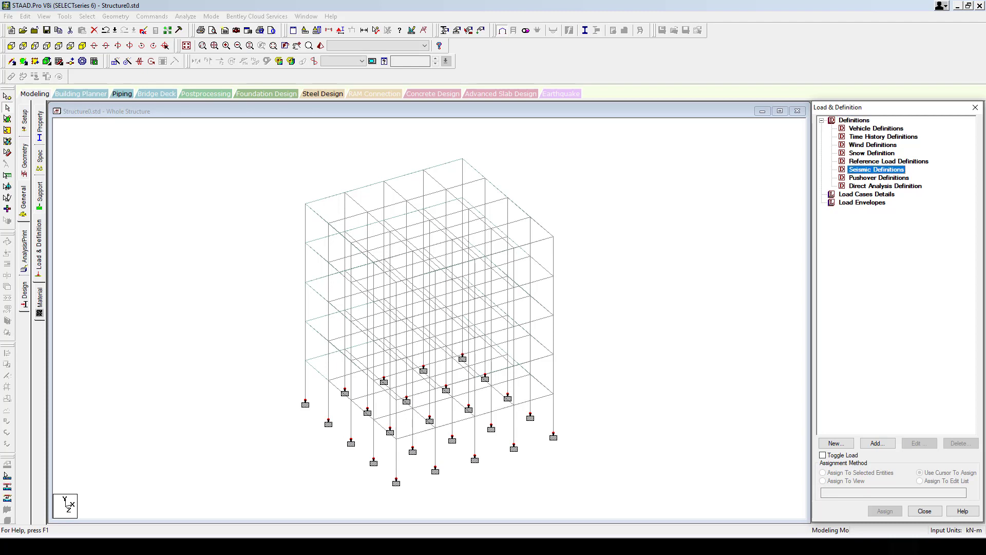
left_click(877, 443)
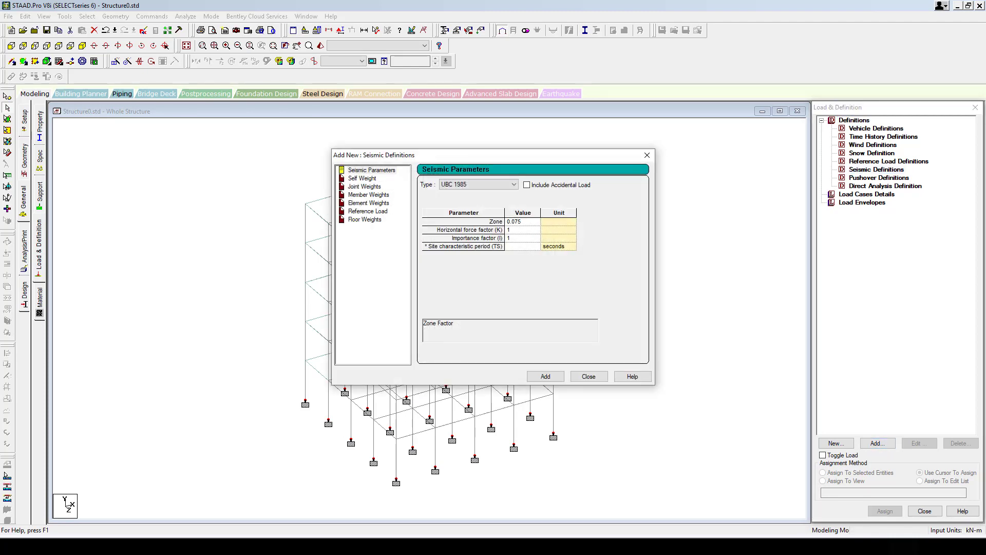
left_click(478, 184)
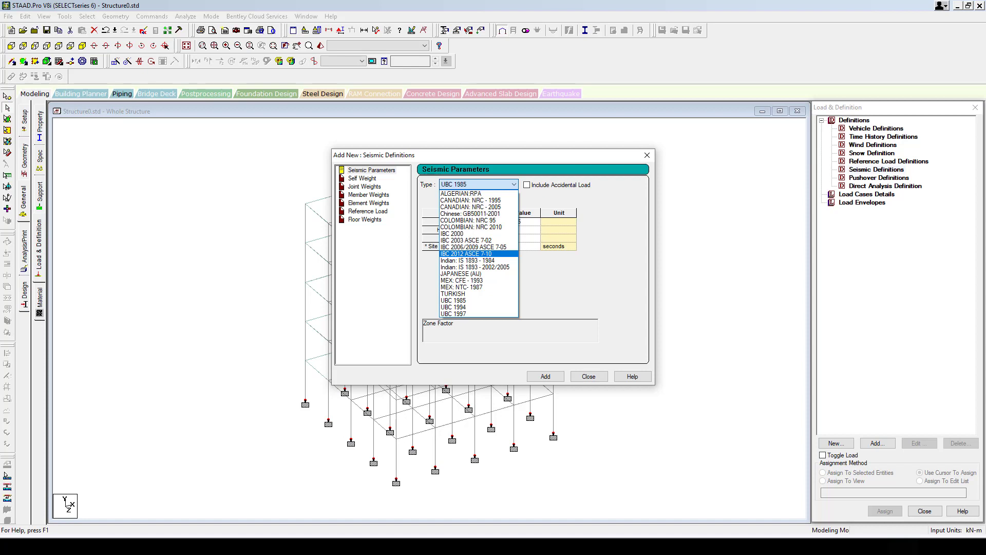
left_click(466, 253)
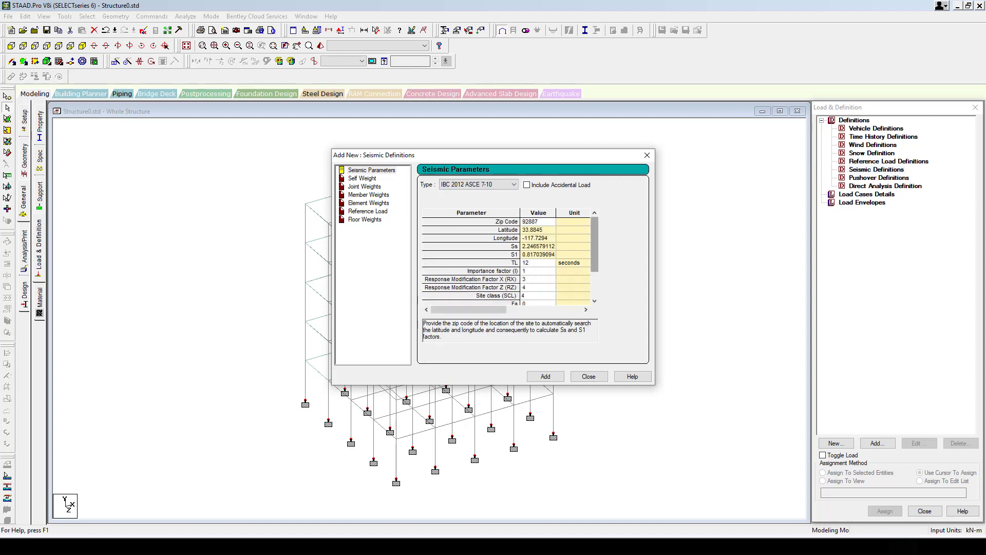
- Review the seismic parameter list, including location, importance factor, response modification factors, site class and period entries
scroll(506, 259, "down", 1)
scroll(506, 260, "down", 1)
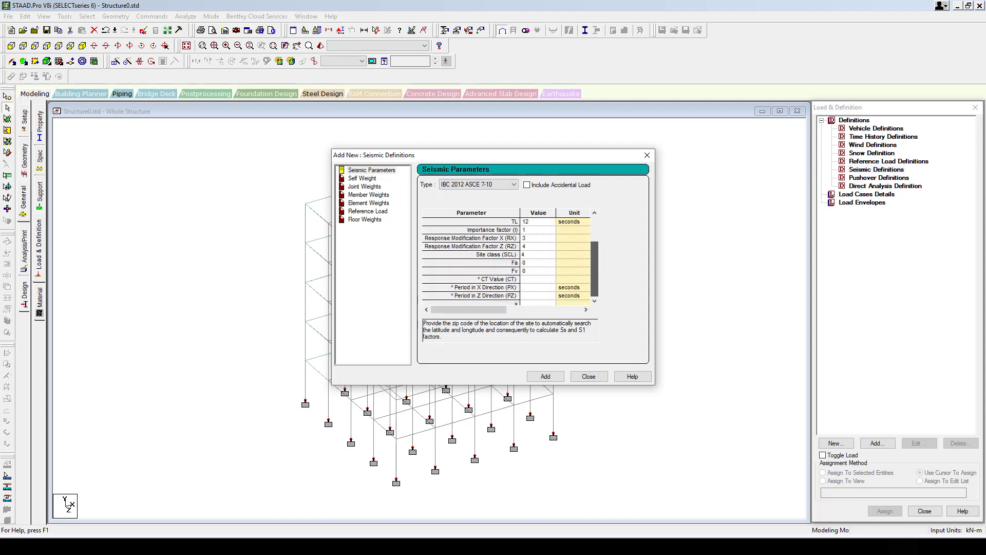
scroll(506, 260, "up", 2)
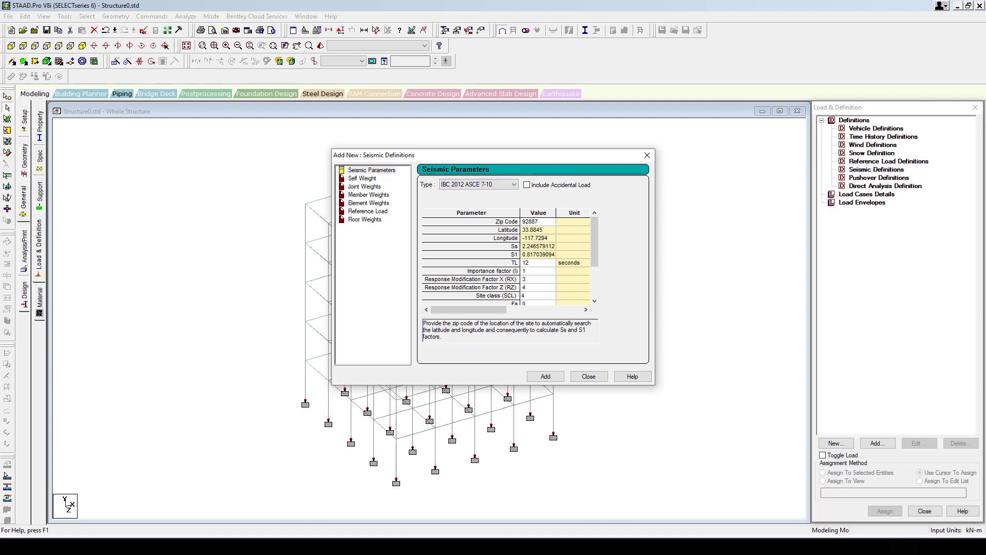
left_click_drag(594, 242, 594, 247)
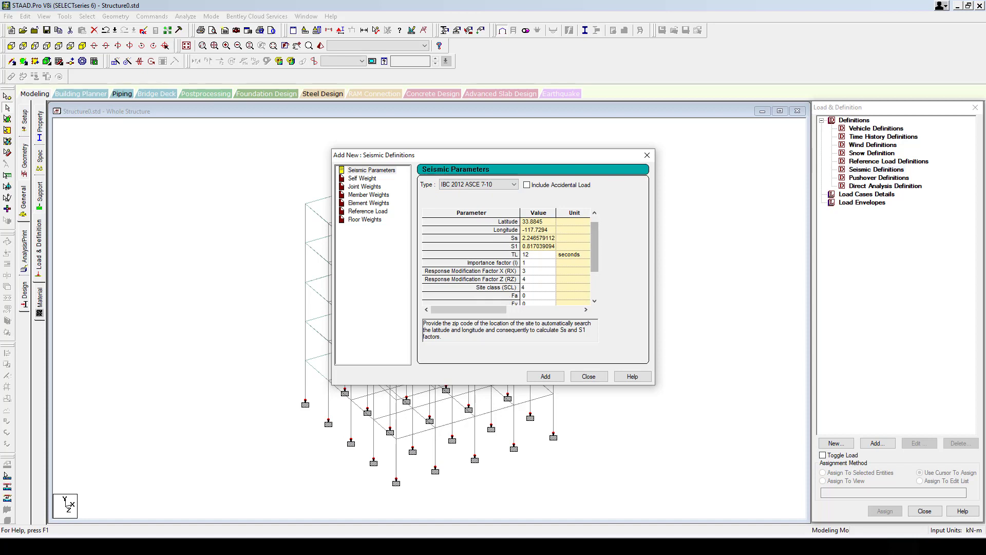
scroll(508, 259, "down", 2)
scroll(508, 259, "up", 3)
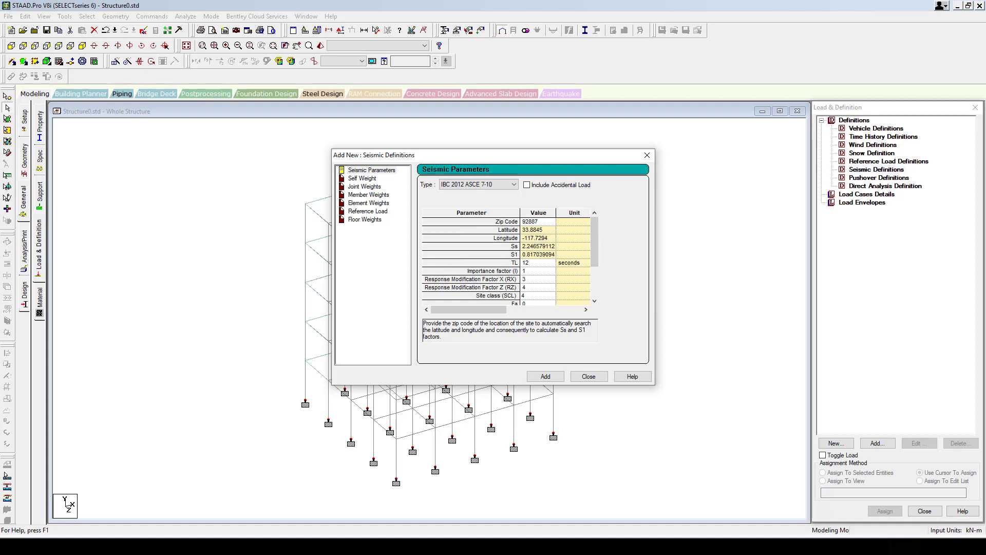
- Look through the floor weight and self weight options of the seismic definition and save the modified structure
left_click(364, 220)
left_click(468, 222)
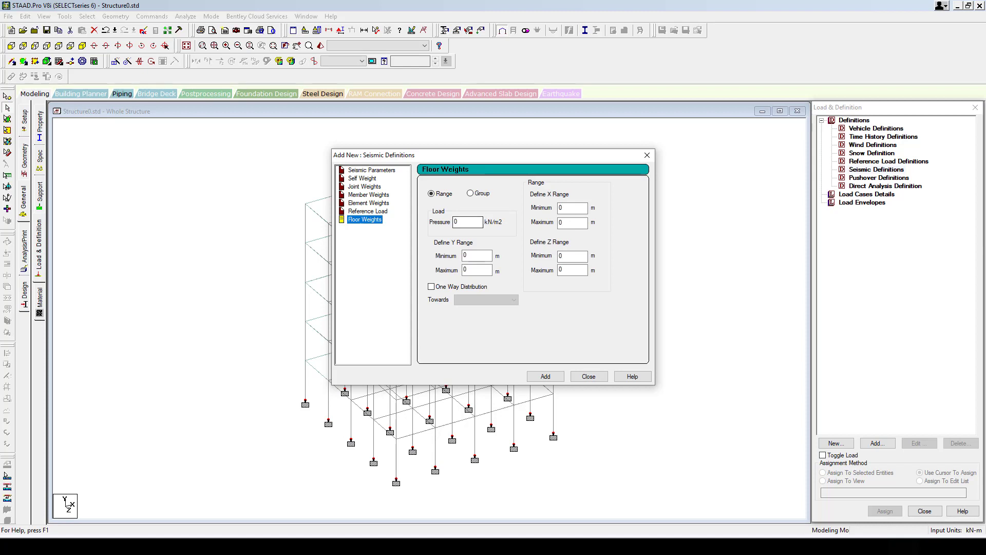
left_click(363, 178)
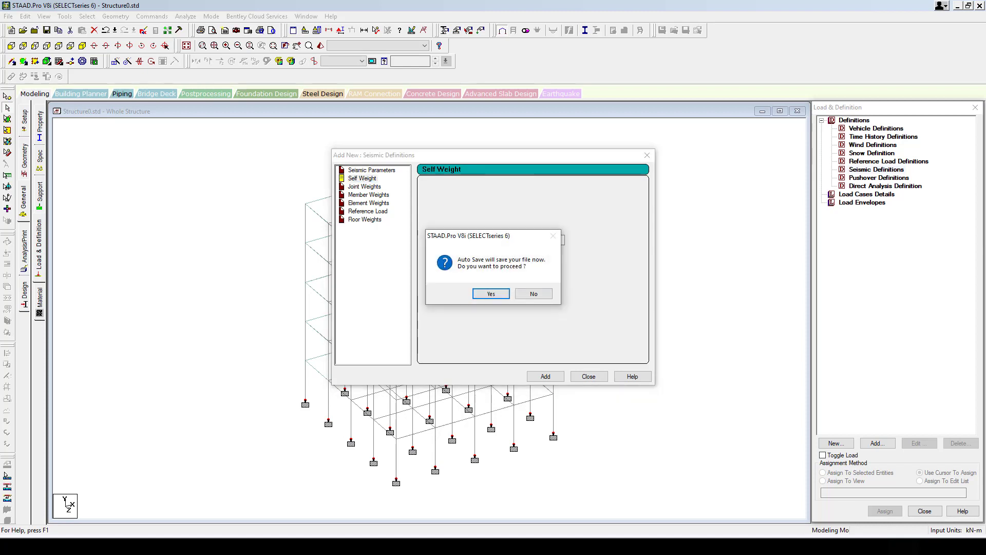
left_click(538, 293)
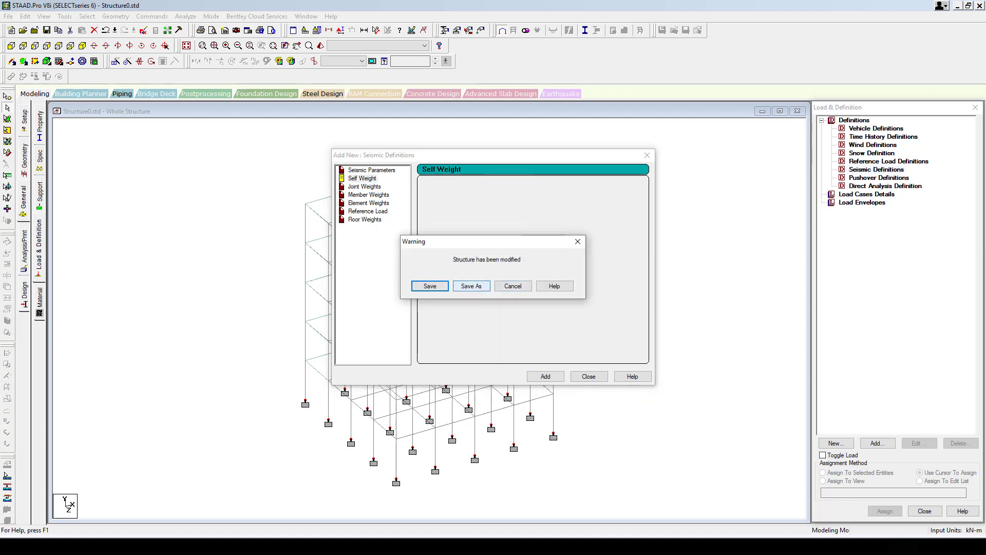
left_click(430, 286)
- Add the IBC 2012 ASCE 7-10 seismic parameters to the load definitions
left_click(372, 170)
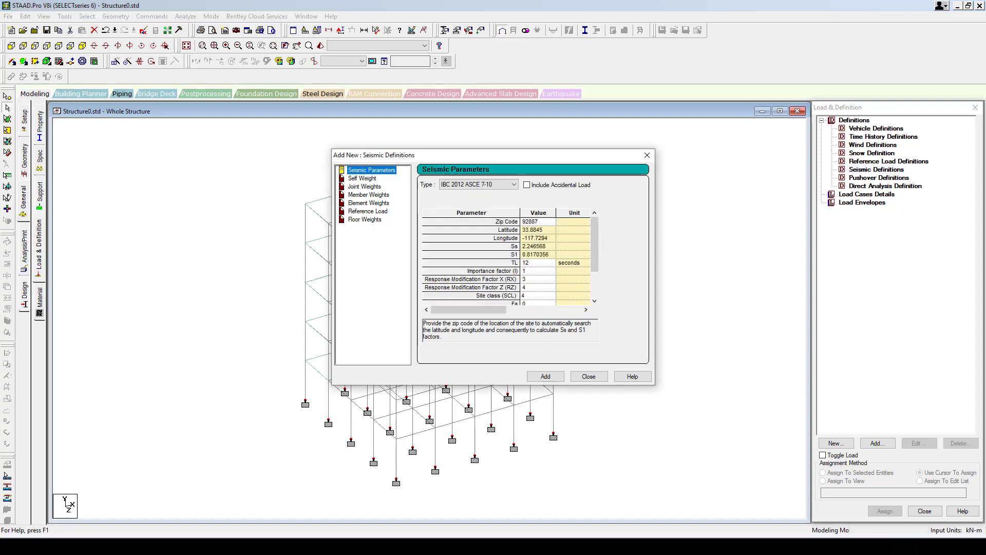
key("Return")
key("Escape")
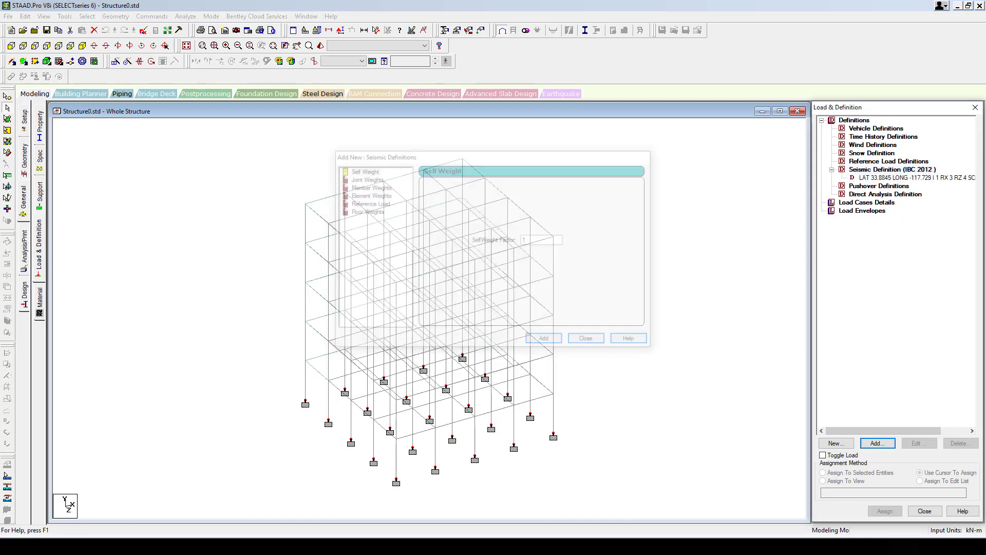
- Add a self weight with factor 1 to the IBC 2012 seismic definition
left_click(917, 177)
left_click(877, 443)
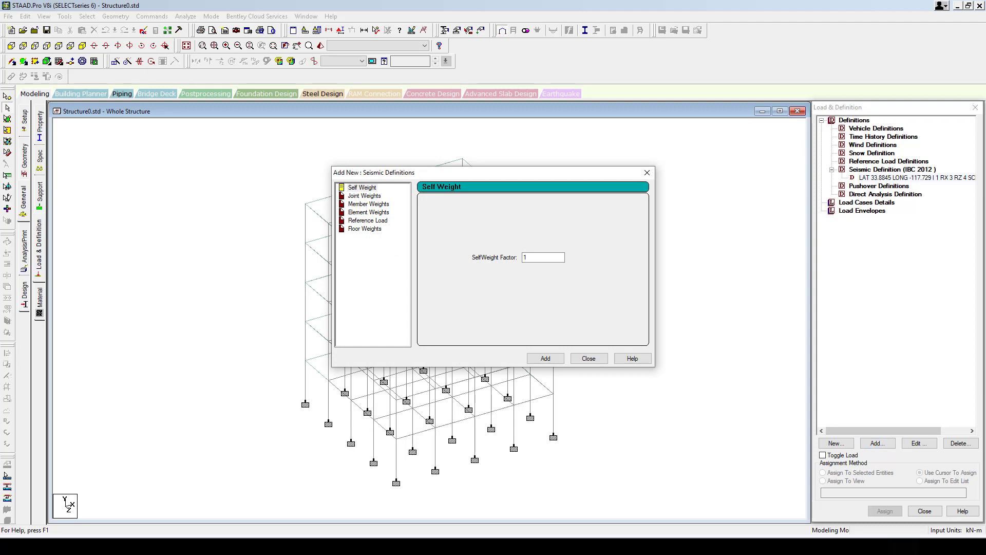
left_click(546, 358)
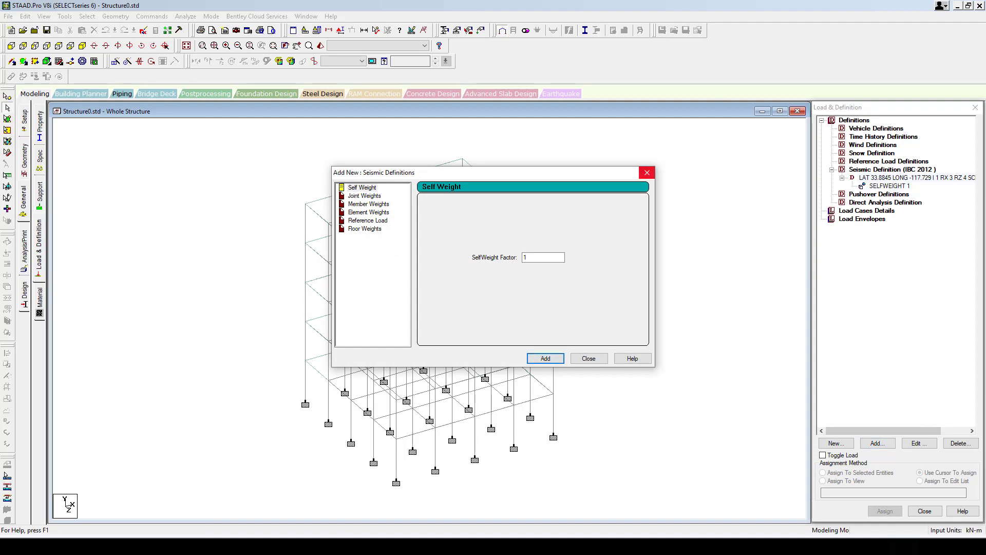
left_click(647, 173)
- Add a floor weight of 4.5 kN/m2 over the Y range 0 to 15.1 m to the seismic definition
left_click(889, 185)
left_click(916, 178)
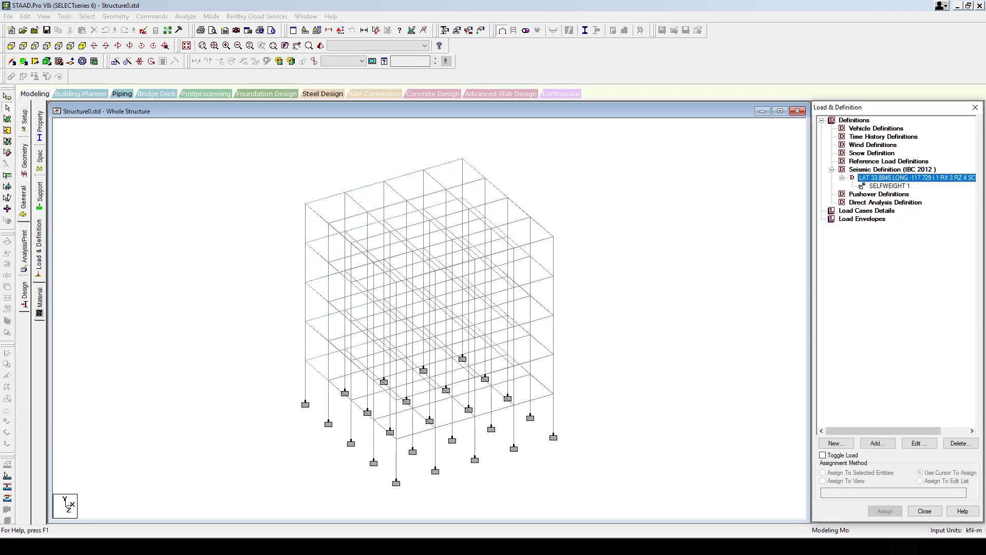
left_click(878, 443)
left_click(364, 220)
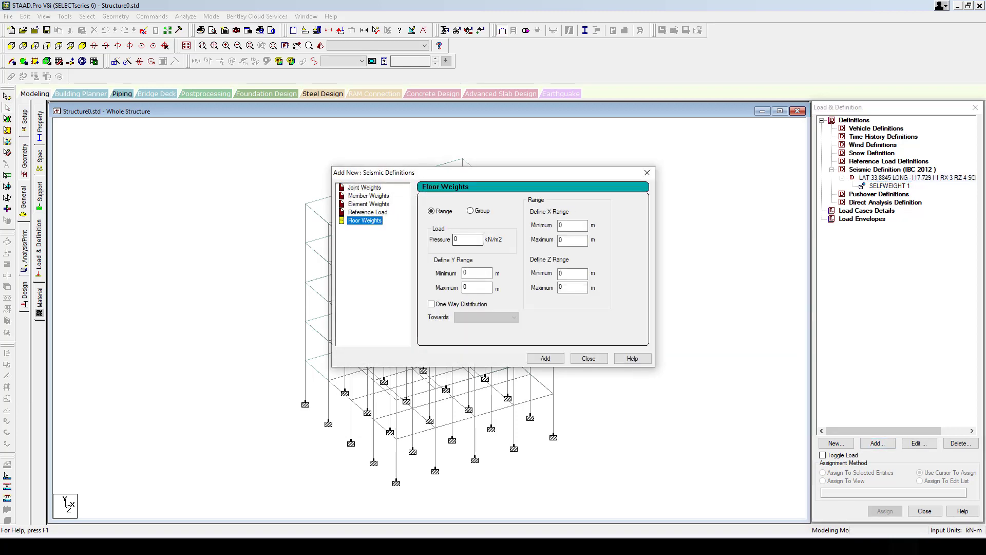
double_click(456, 240)
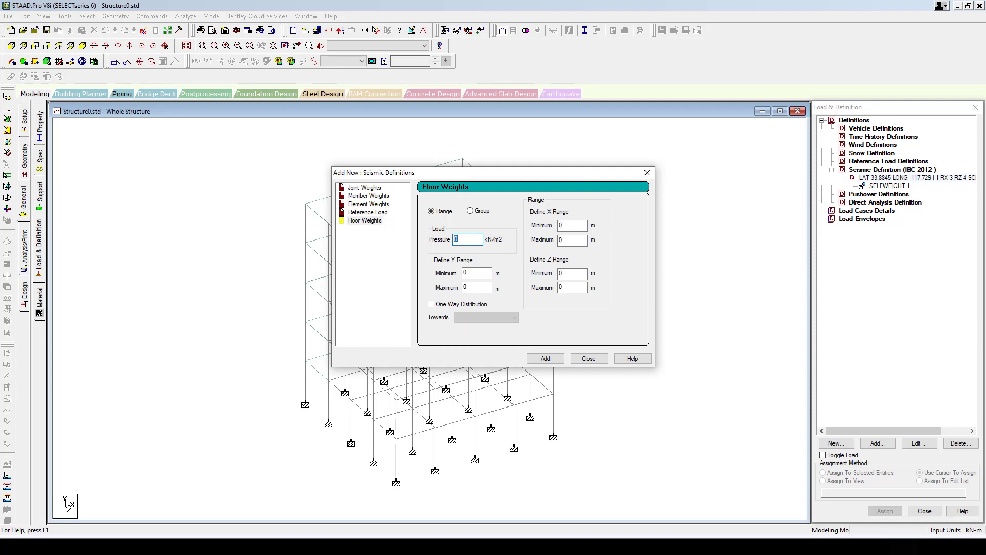
type("4.5")
double_click(465, 286)
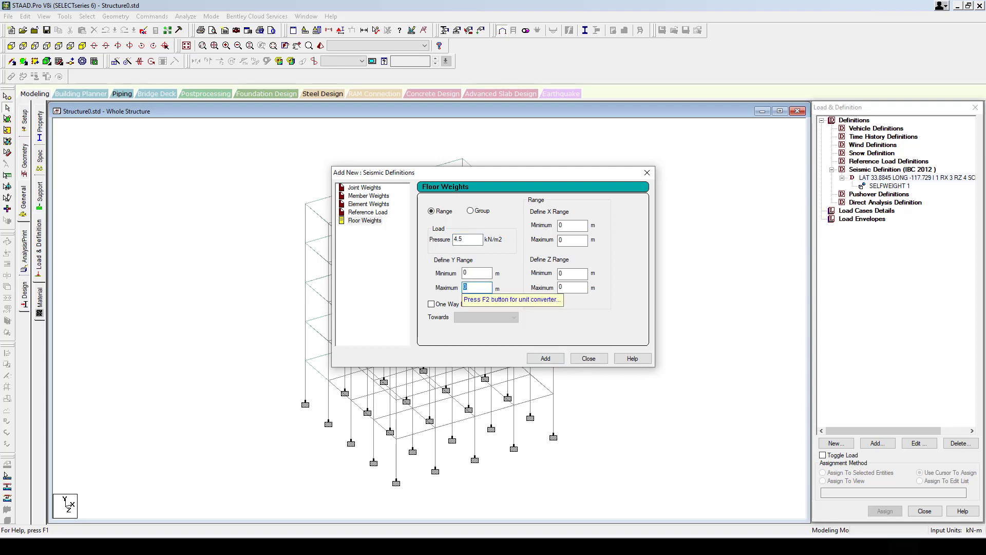
type("18")
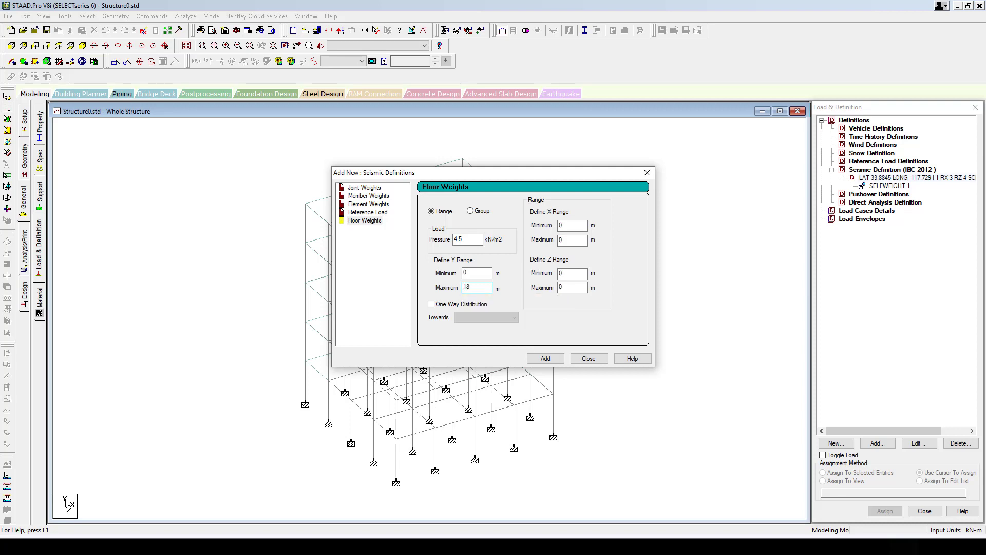
key("BackSpace")
type("5.1")
left_click(546, 358)
left_click(648, 172)
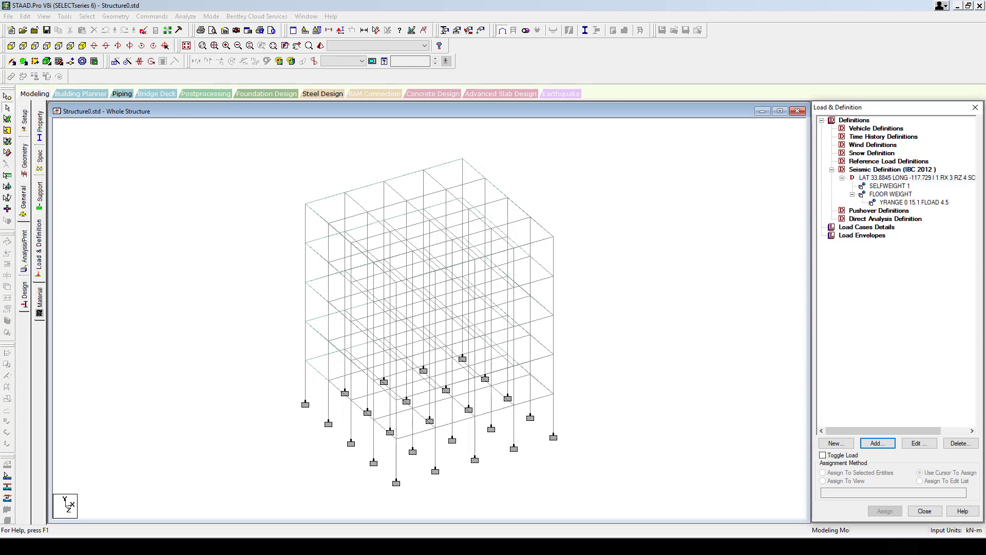
- Add wind definition type 1 with the comment WIND 1
left_click(872, 144)
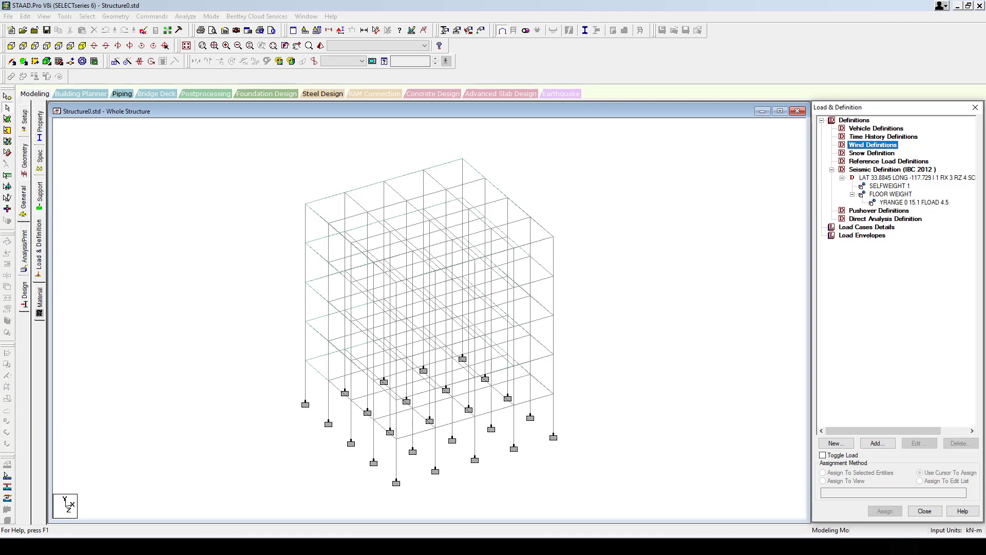
left_click(878, 442)
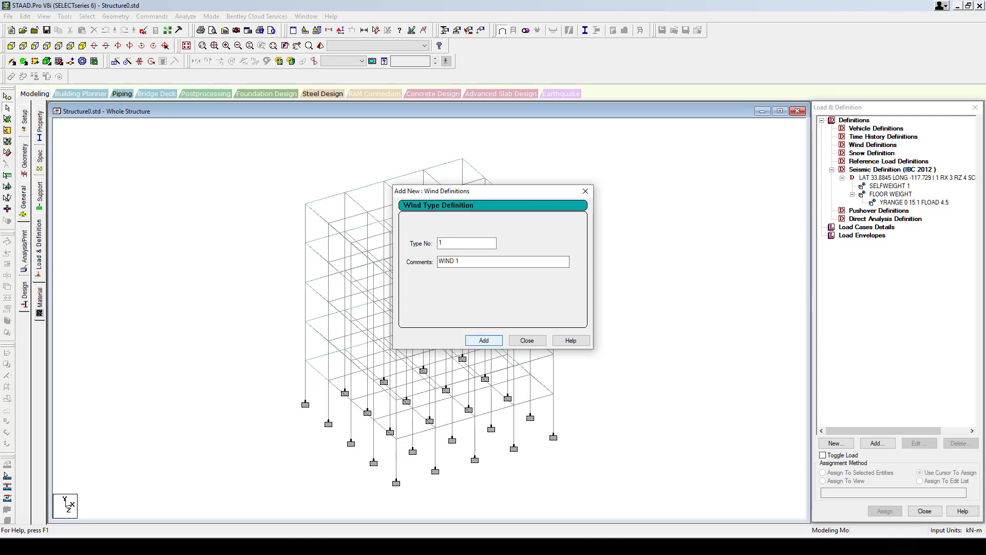
key("Return")
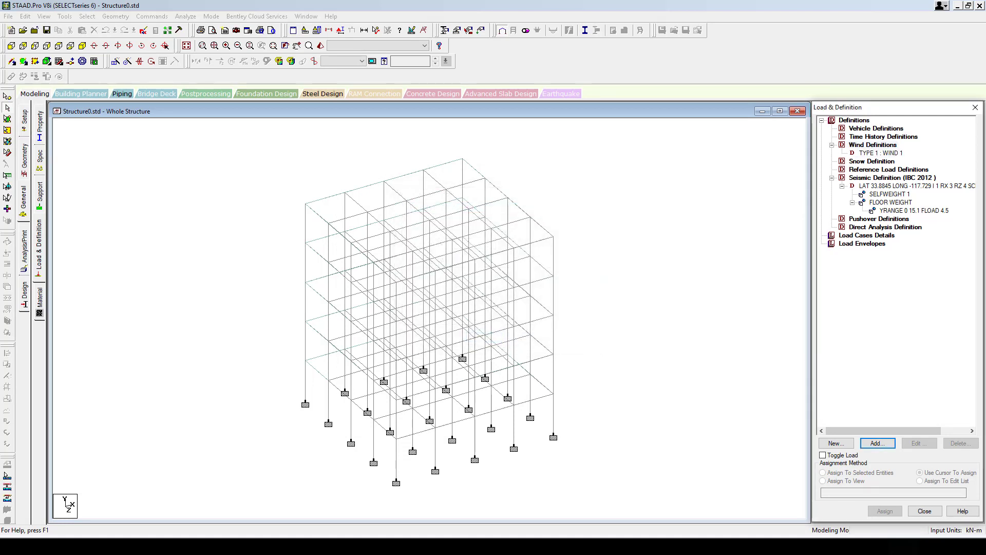
- Start the ASCE-7 2010 wind intensity calculation for WIND 1 with building Category IV, basic wind speed 40 mph and Exposure B
left_click(877, 443)
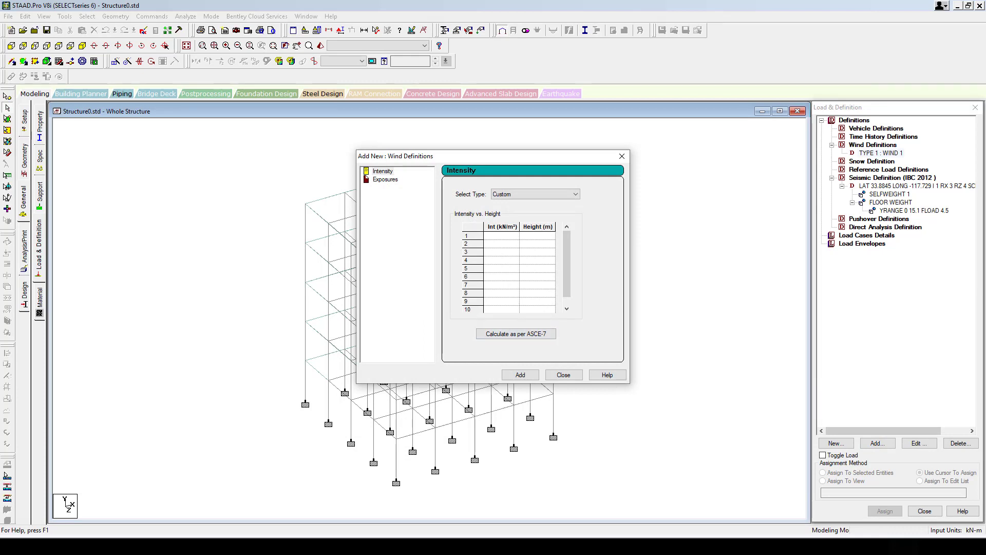
left_click(516, 333)
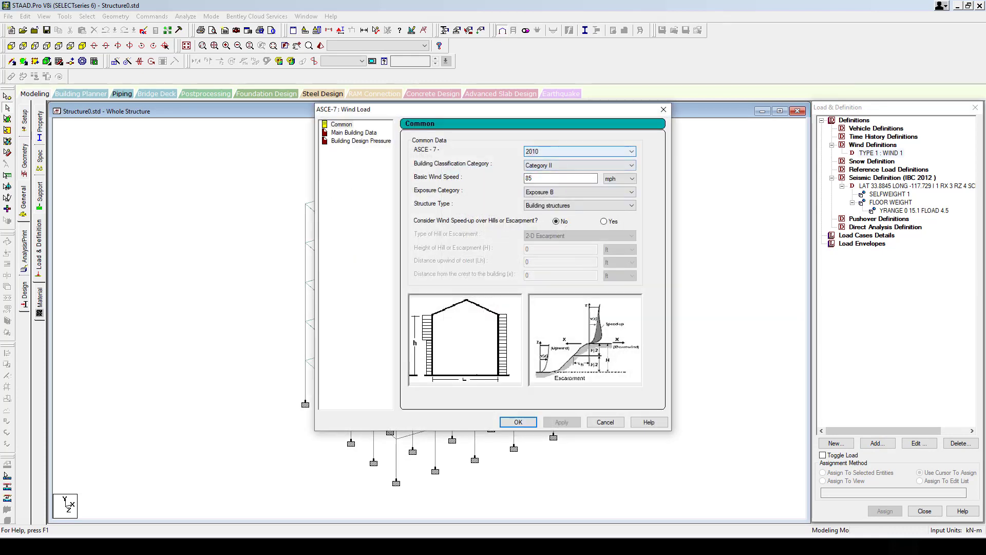
left_click(580, 165)
left_click(580, 195)
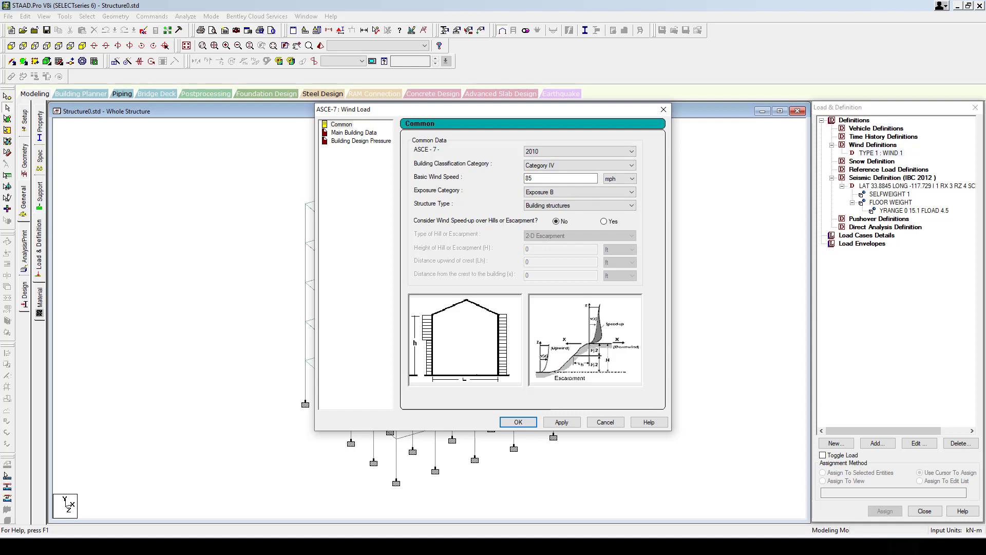
double_click(528, 179)
type("40")
left_click(579, 192)
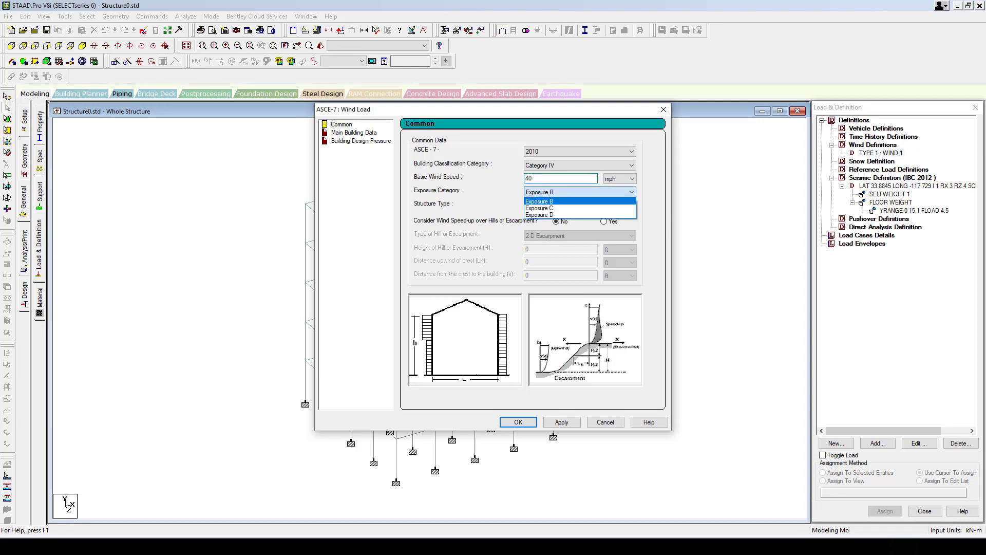
left_click(579, 201)
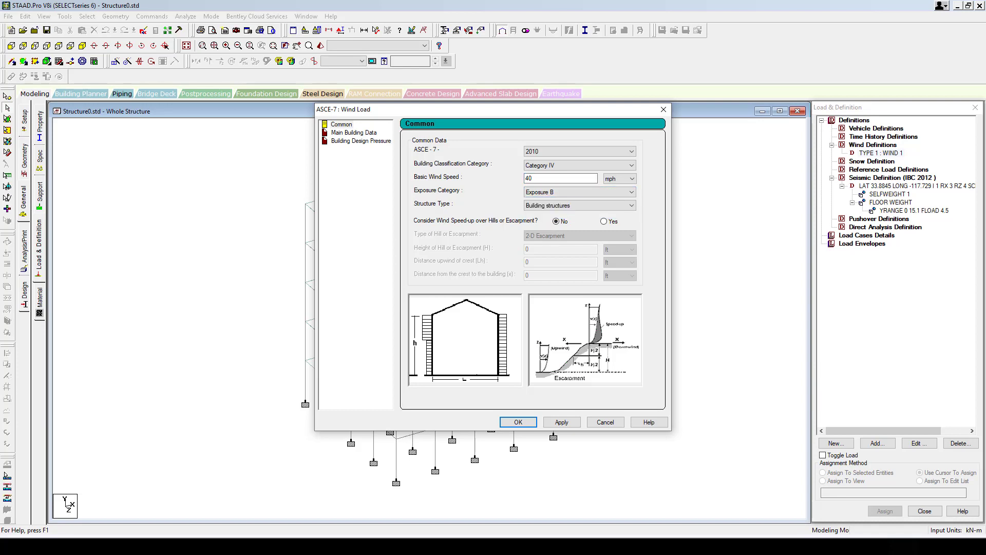
left_click(562, 421)
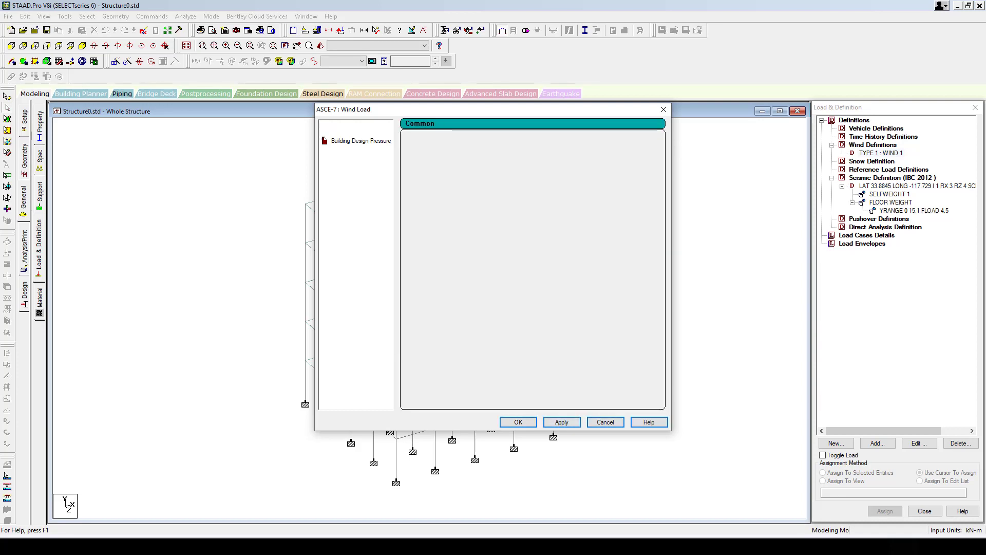
- Switch the units of the building height and both building lengths to metres in the main building data
left_click(626, 153)
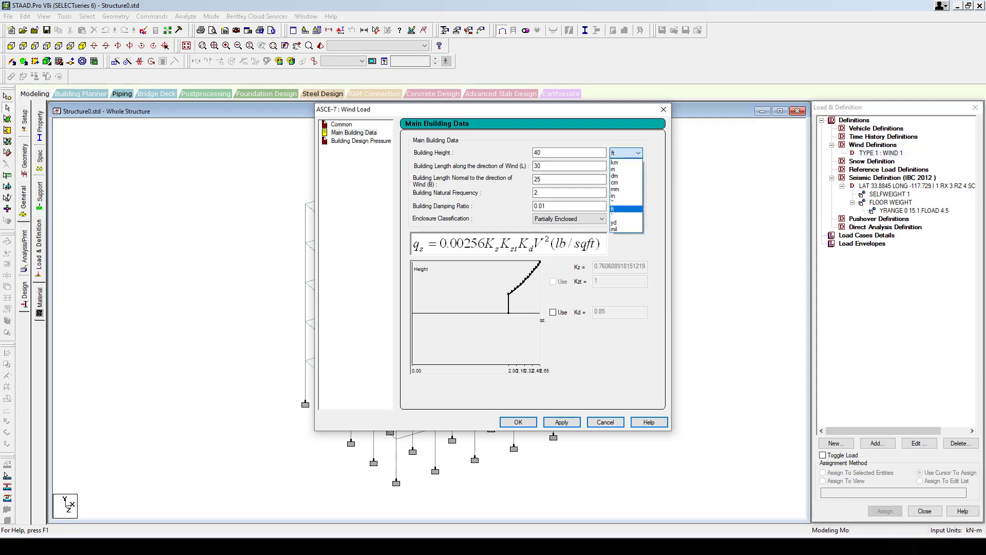
left_click(619, 169)
left_click(627, 166)
left_click(619, 182)
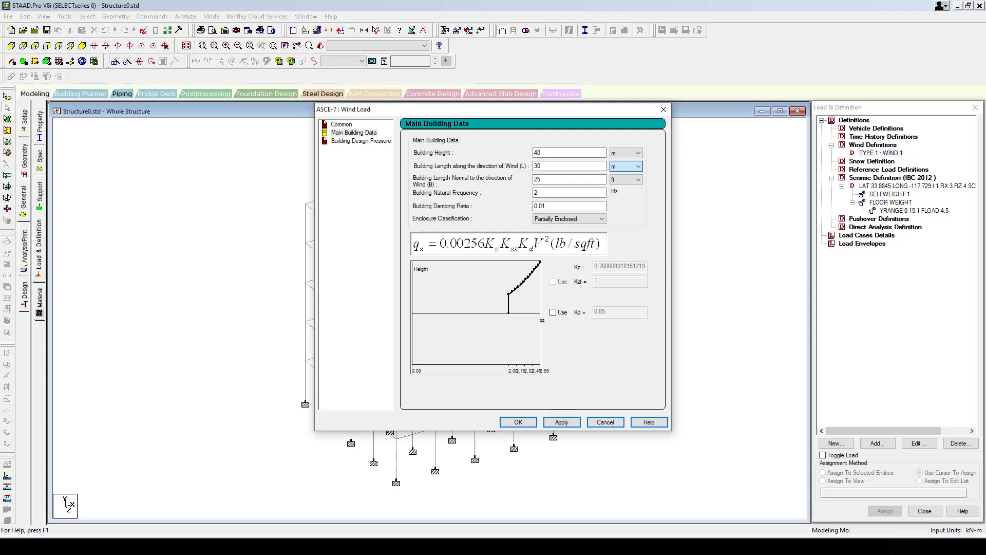
left_click(626, 180)
- Set building height 15 m, both lengths 12 m and natural frequency 1.5 Hz, and add the calculated wind intensity to WIND 1
key("shift+Tab")
key("shift+Tab")
type("15")
key("Tab")
type("12")
key("Tab")
type("12")
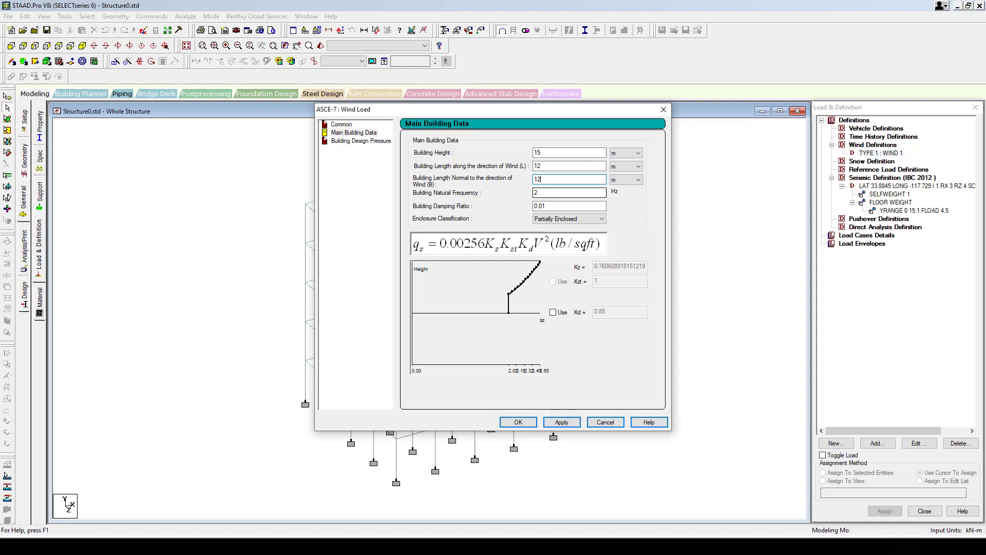
key("Tab")
type("1.5")
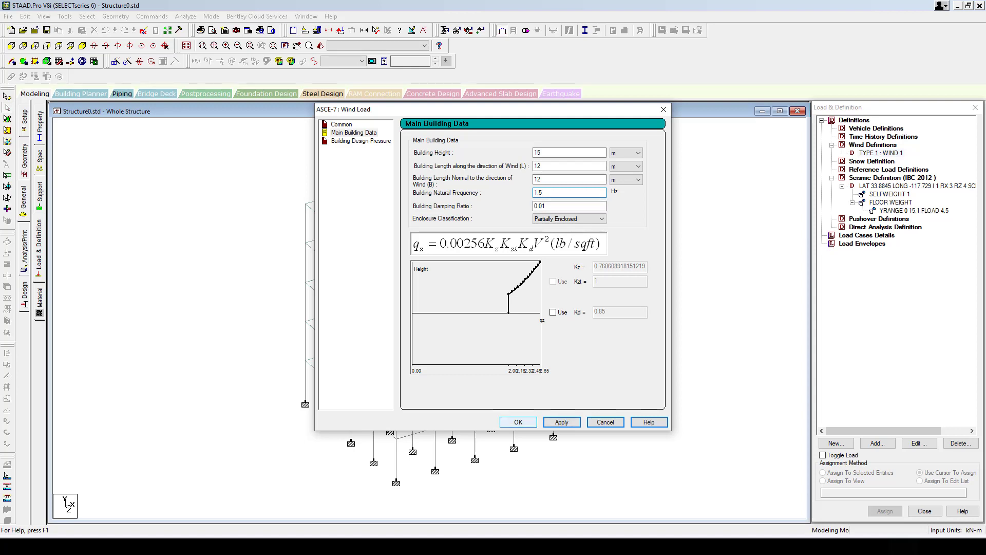
key("Return")
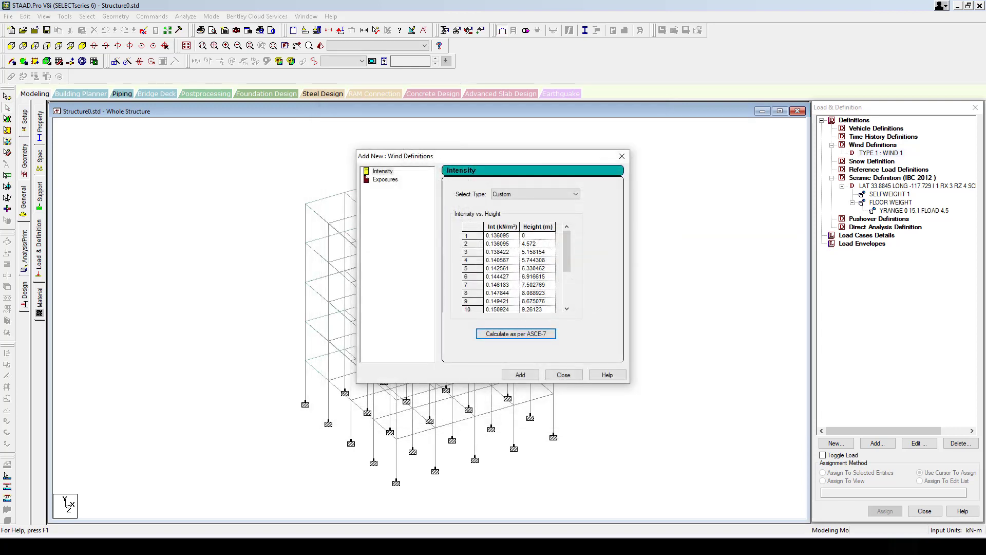
left_click(521, 375)
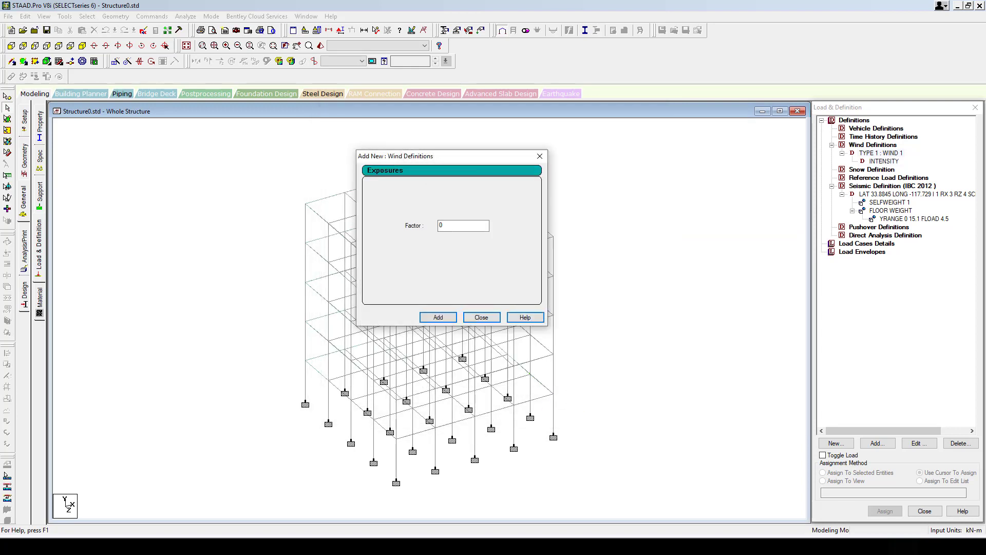
- Add a wind exposure with factor 1 and assign it to the whole view
type("1")
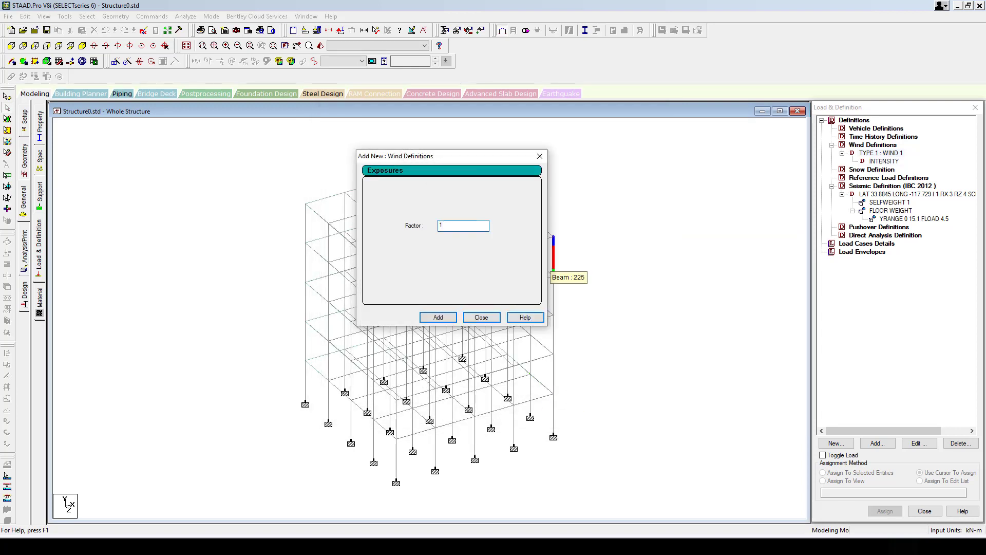
left_click(438, 317)
left_click(482, 317)
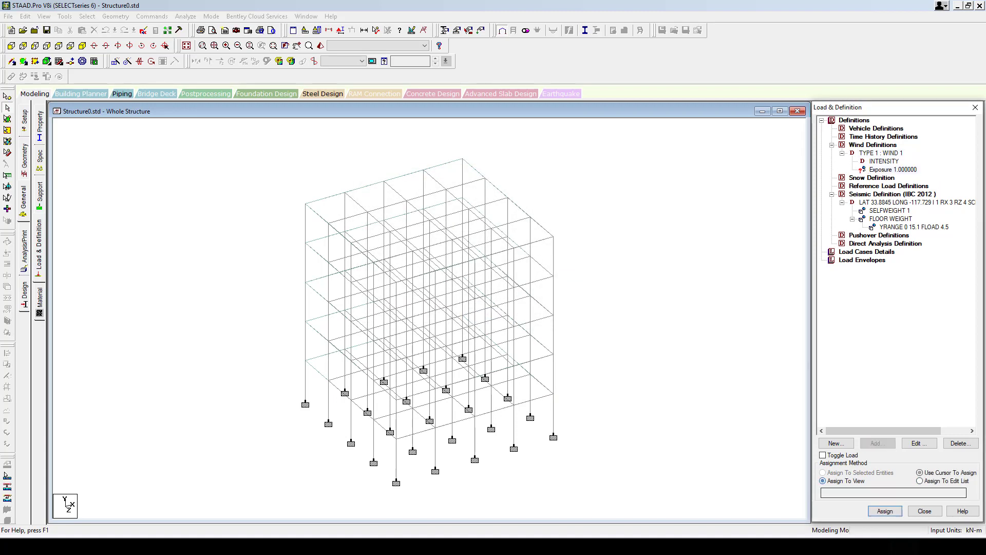
left_click(885, 510)
left_click(914, 337)
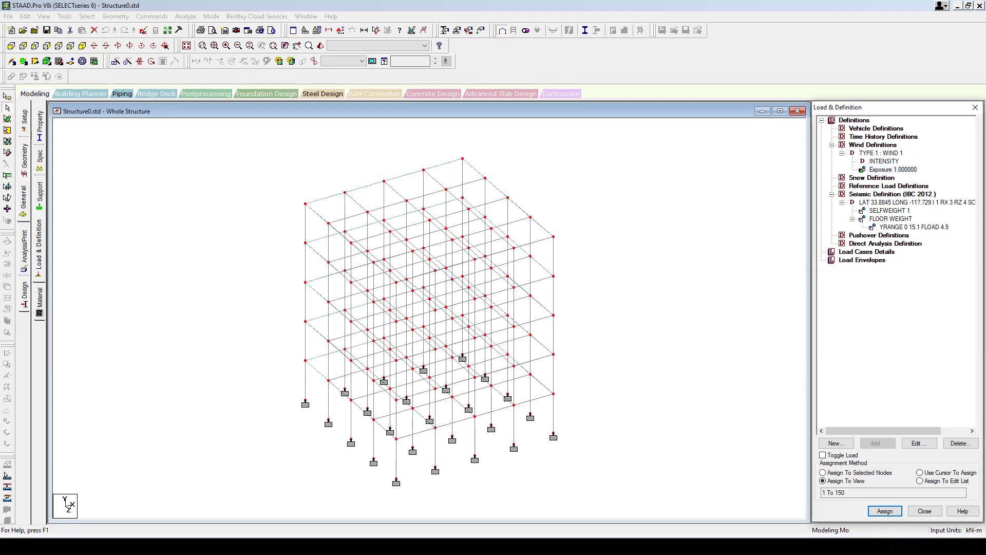
- Add primary load case 1 with loading type Seismic and the title EX
left_click(866, 252)
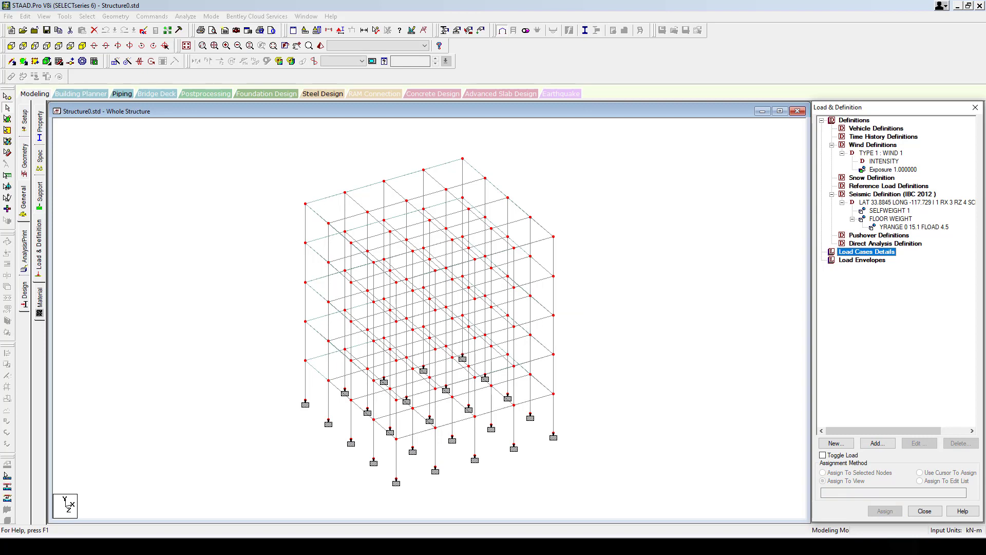
left_click(877, 443)
left_click(583, 213)
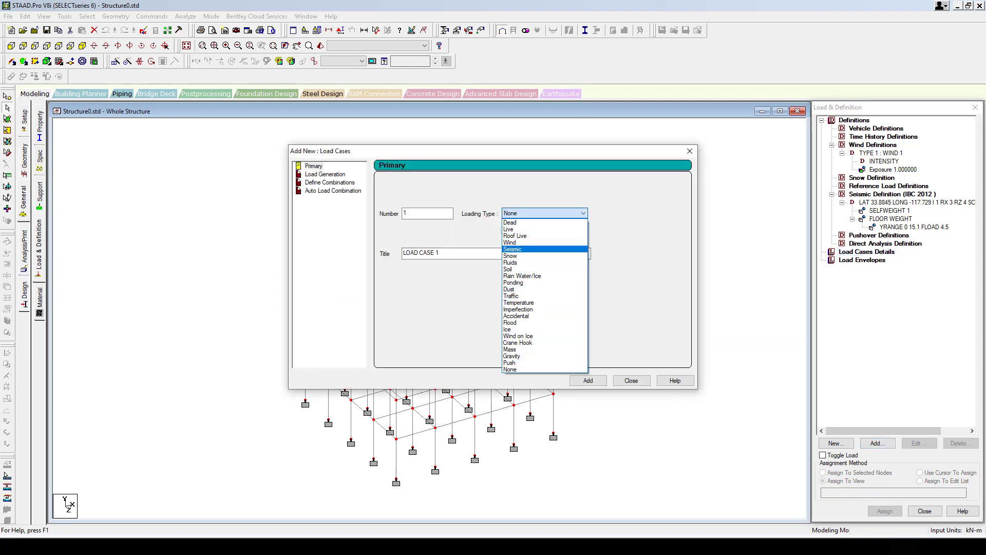
left_click(513, 249)
type("E")
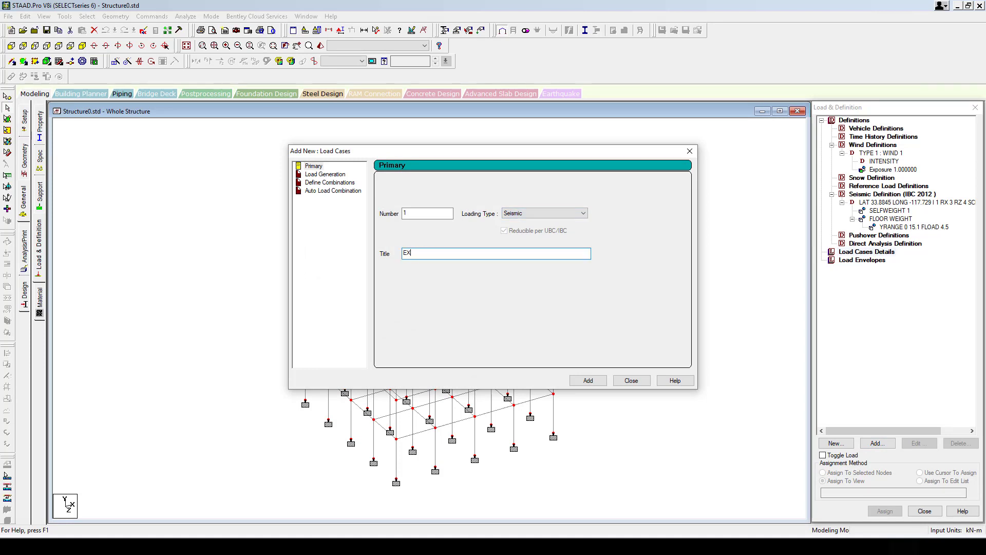
type("X")
left_click(588, 381)
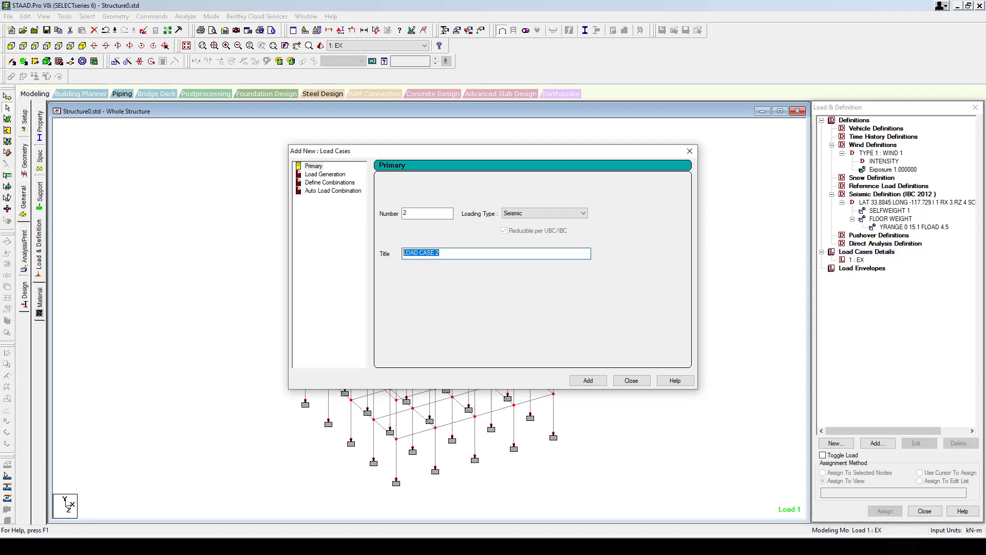
- Add seismic load case 2 with the title EZ and wind load case 3 with the title WX
type("EZ")
key("Return")
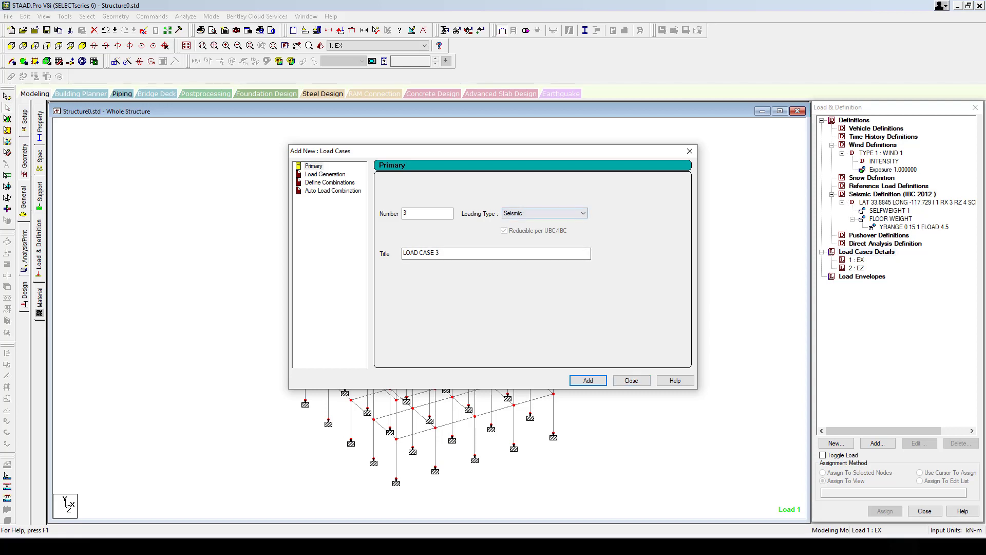
left_click(545, 212)
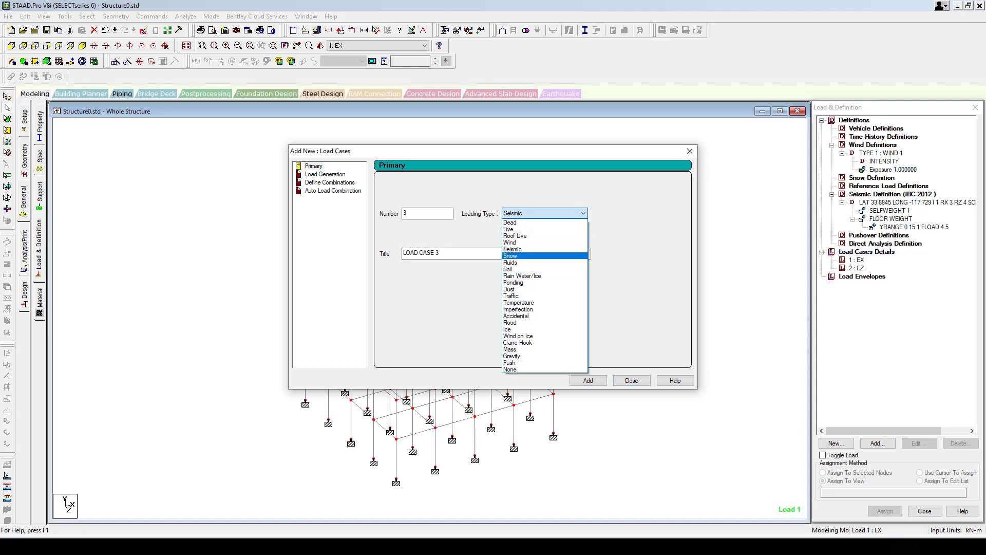
left_click(511, 242)
key("Tab")
type("WX")
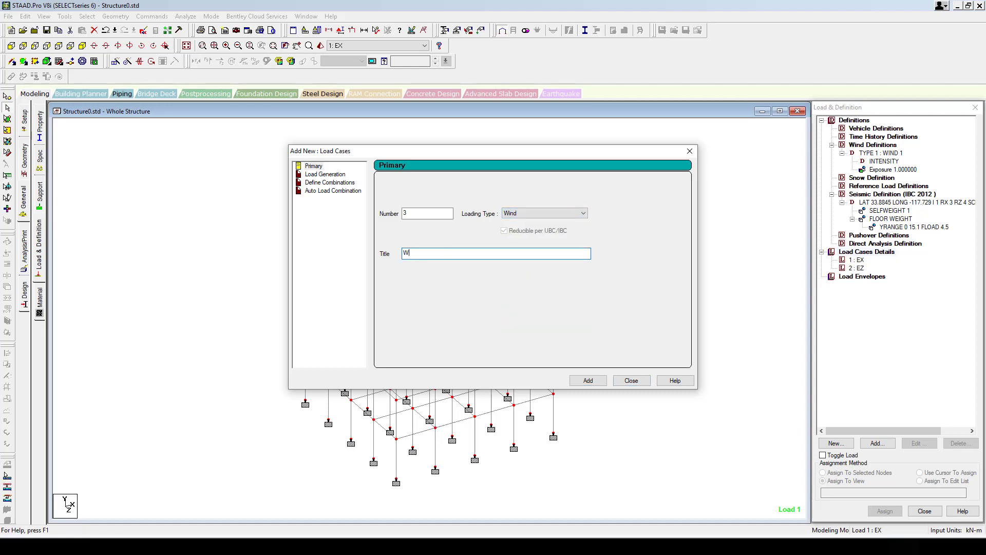
key("Return")
- Add primary load case 4 with loading type Wind and the title WZ
key("ctrl+shift+Left")
key("ctrl+shift+Left")
key("ctrl+shift+Left")
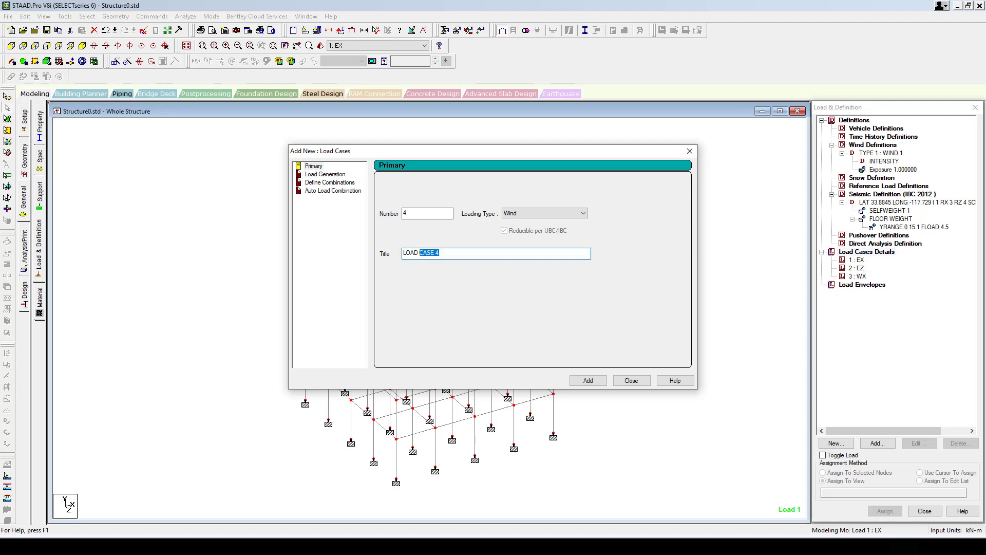
type("WZ")
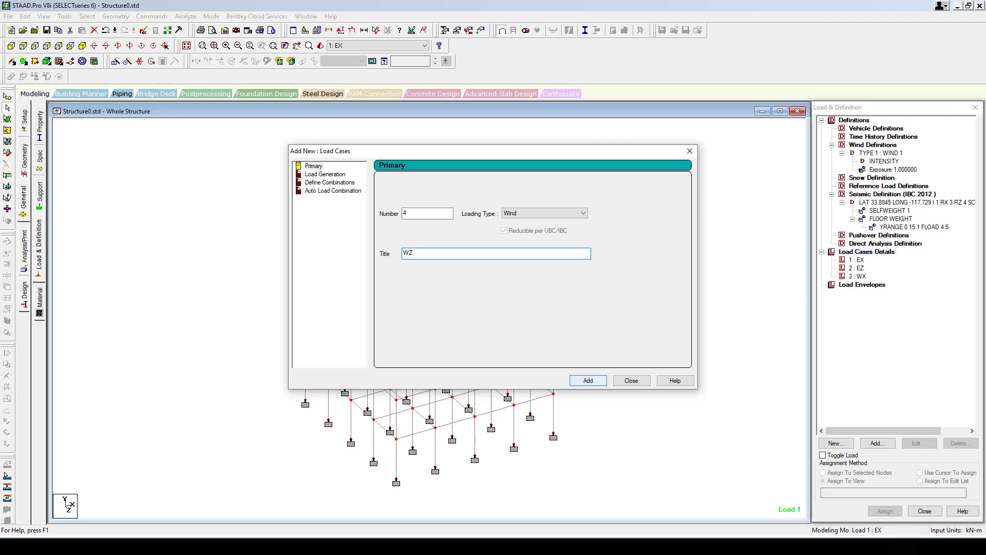
key("Return")
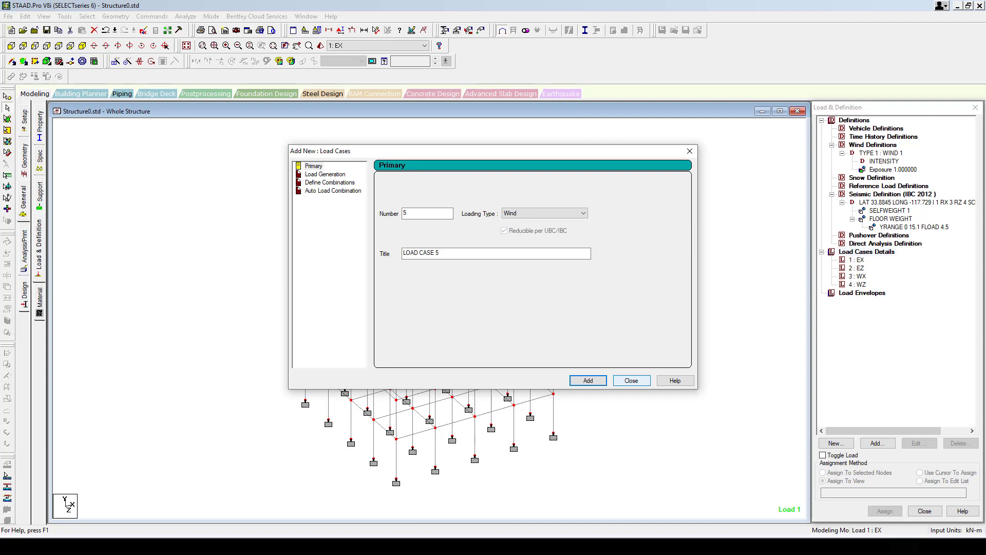
- Add primary load case 5 with loading type Dead and the title DEAD
left_click(544, 212)
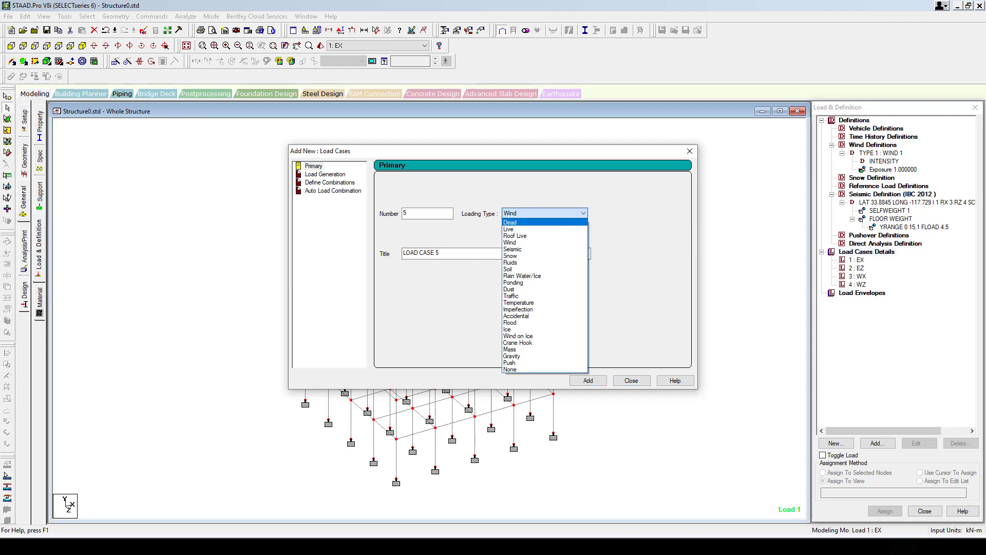
left_click(544, 222)
key("Tab")
type("DEAD")
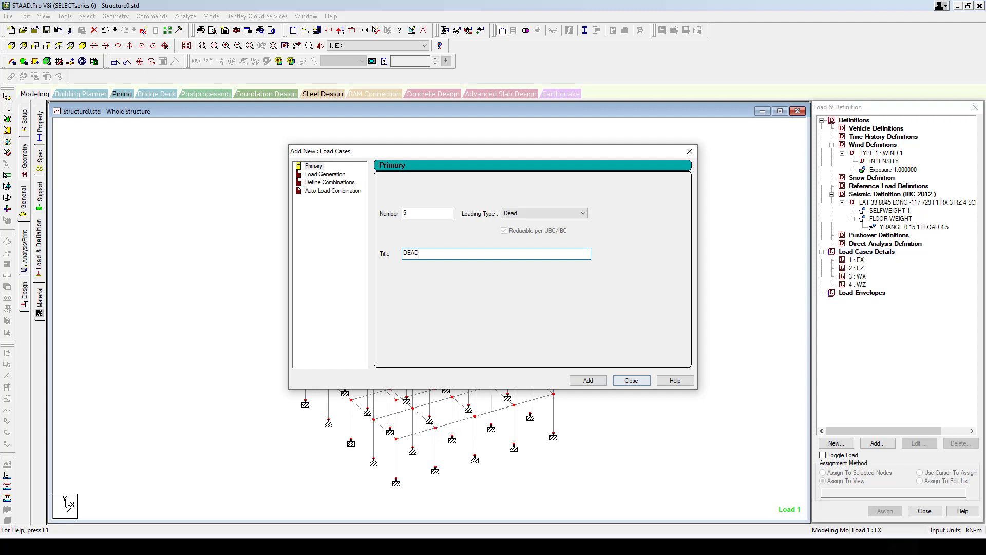
key("Return")
- Add primary load case 6 with loading type Live and the title LIVE, and finish adding load cases
key("shift+Tab")
key("alt+Down")
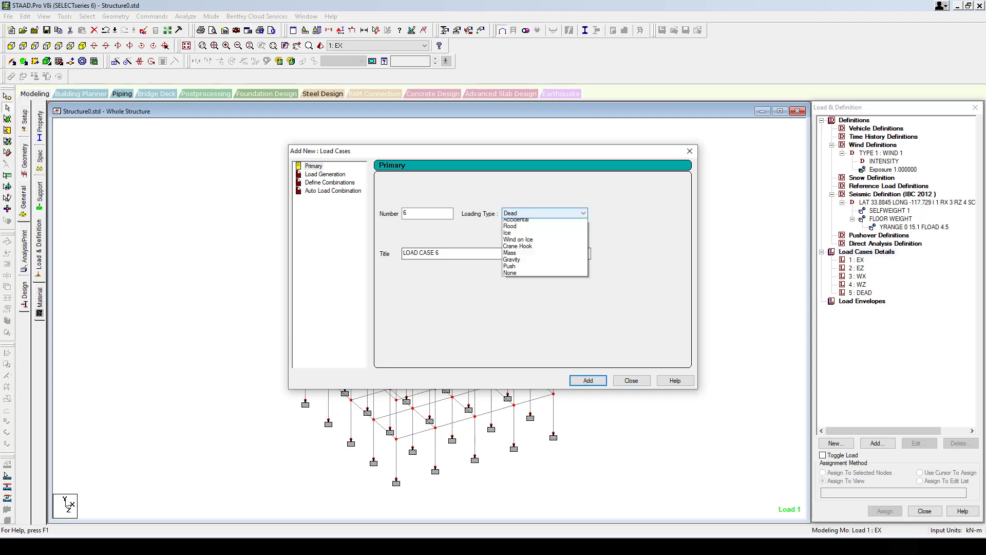
key("Down")
key("Return")
key("Tab")
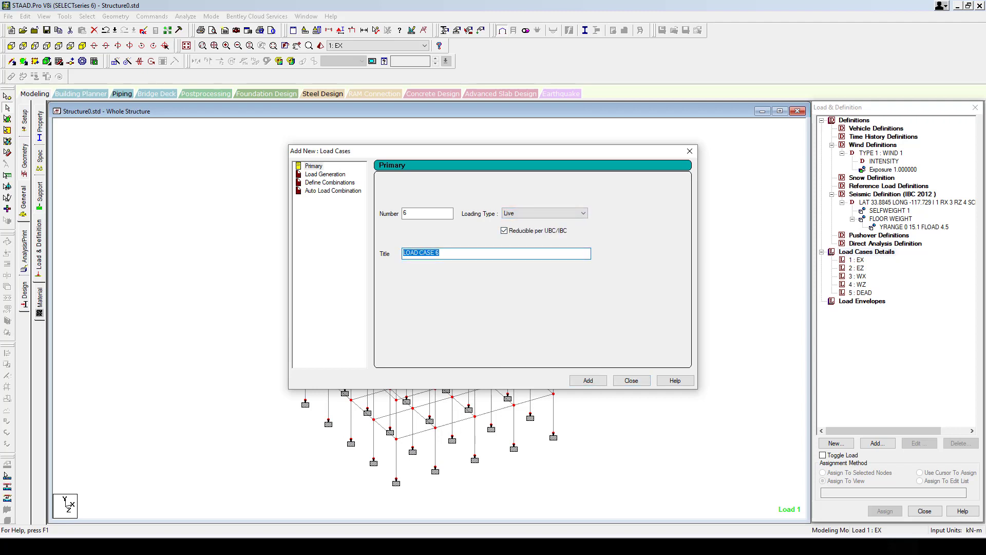
type("LIVE")
key("Return")
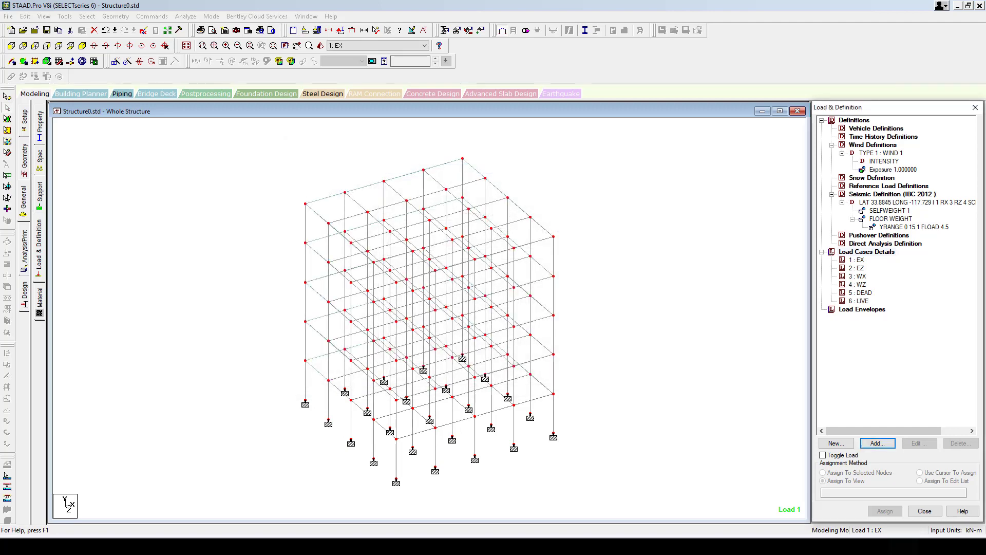
- Add a seismic load in the X direction with factor 1 to load case EX
left_click(856, 260)
left_click(877, 443)
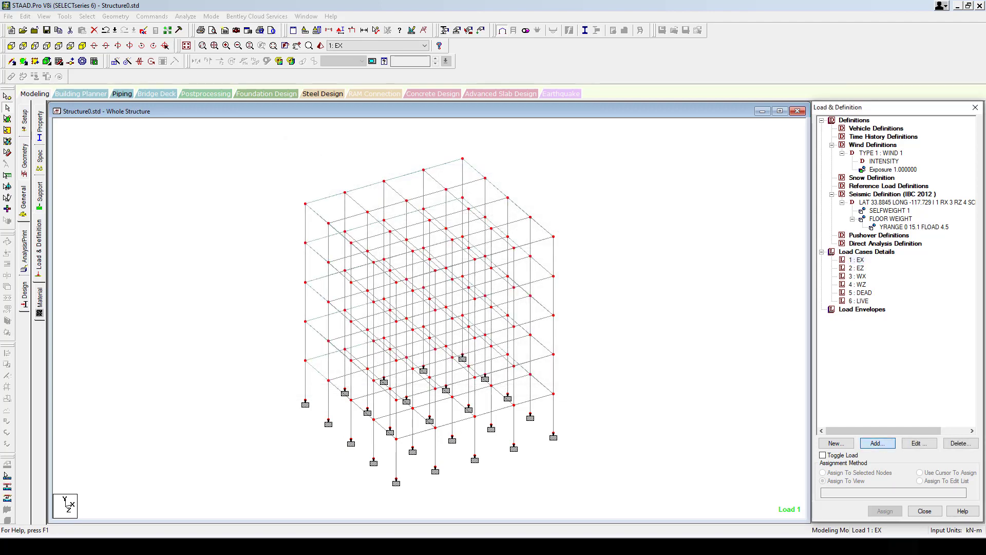
left_click(277, 211)
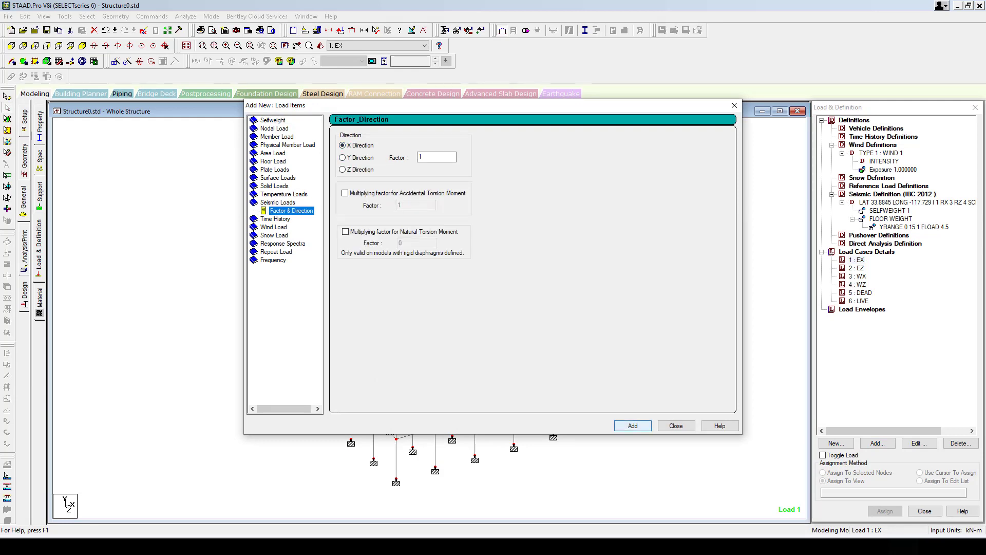
left_click(633, 425)
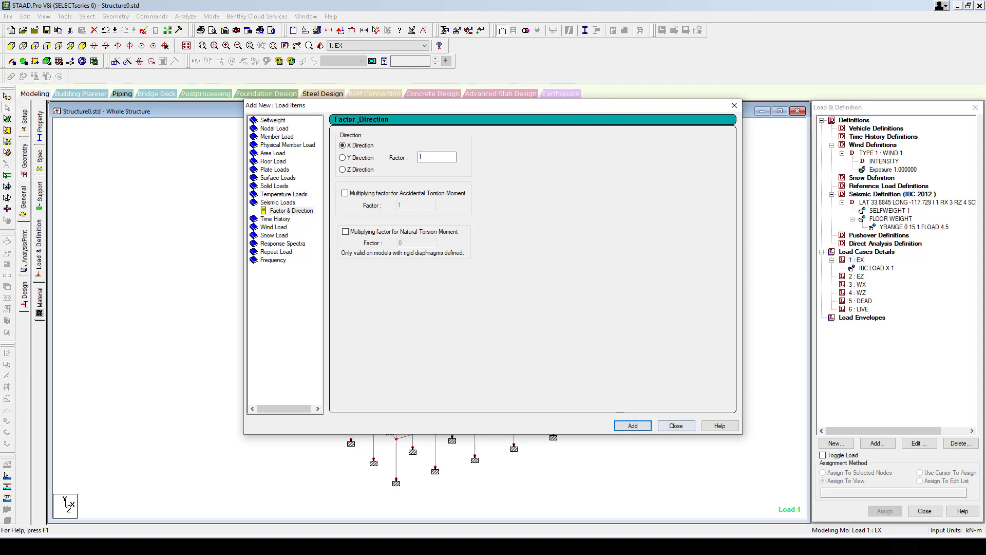
left_click(675, 425)
- Add a seismic load in the Z direction with factor 1 to load case EZ
left_click(856, 276)
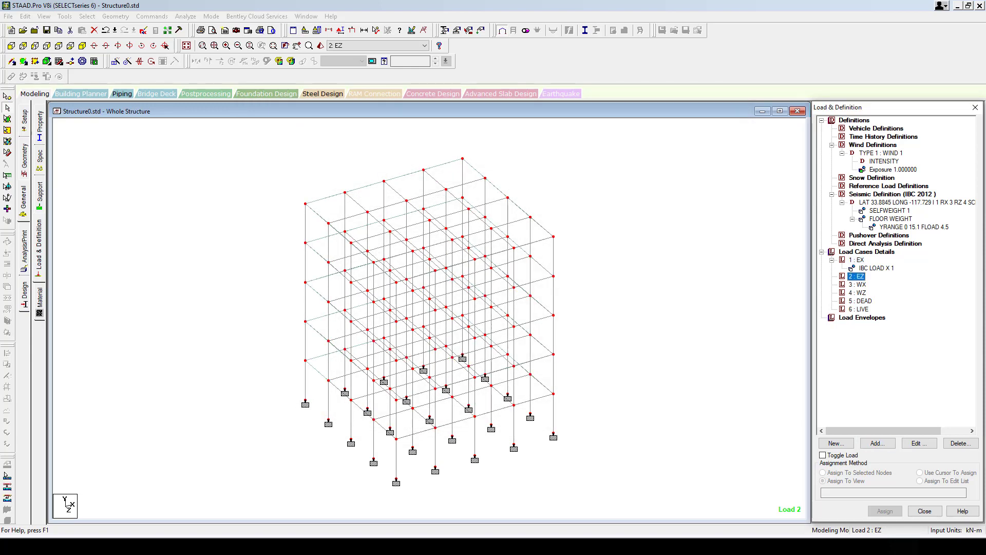
left_click(878, 443)
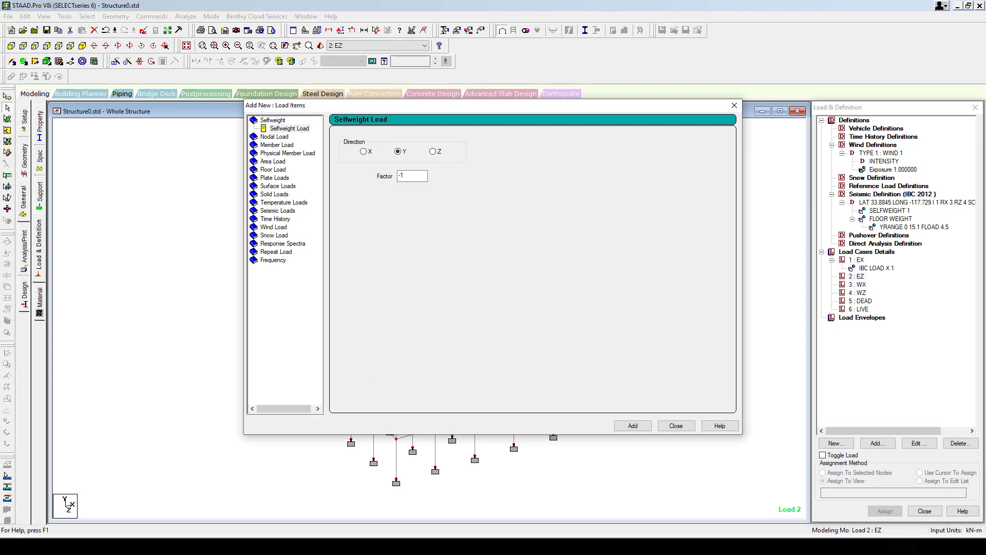
left_click(277, 210)
left_click(342, 169)
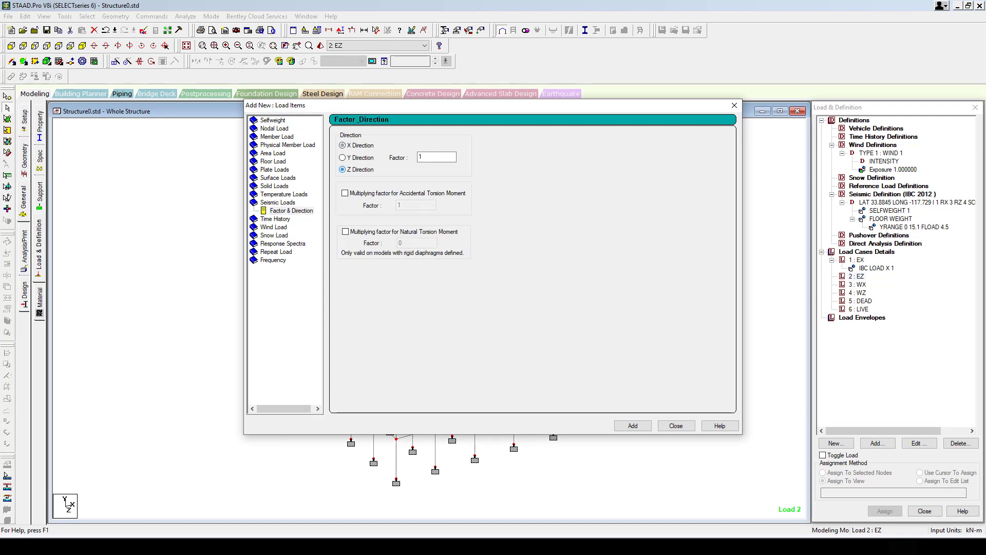
left_click(633, 426)
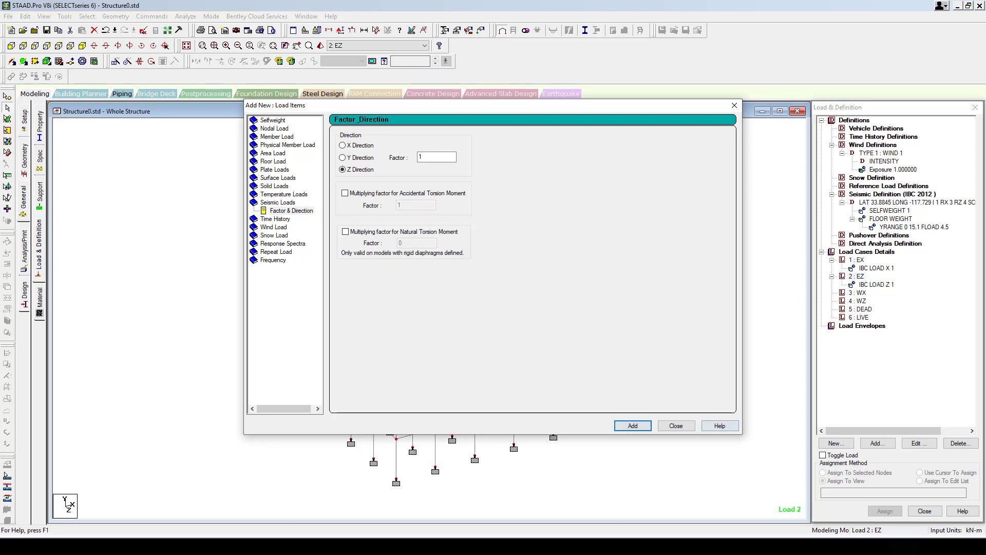
left_click(676, 425)
- Add type 1 wind loads with factor 1 on the X windward and -X leeward faces to load case WX
left_click(857, 292)
left_click(878, 443)
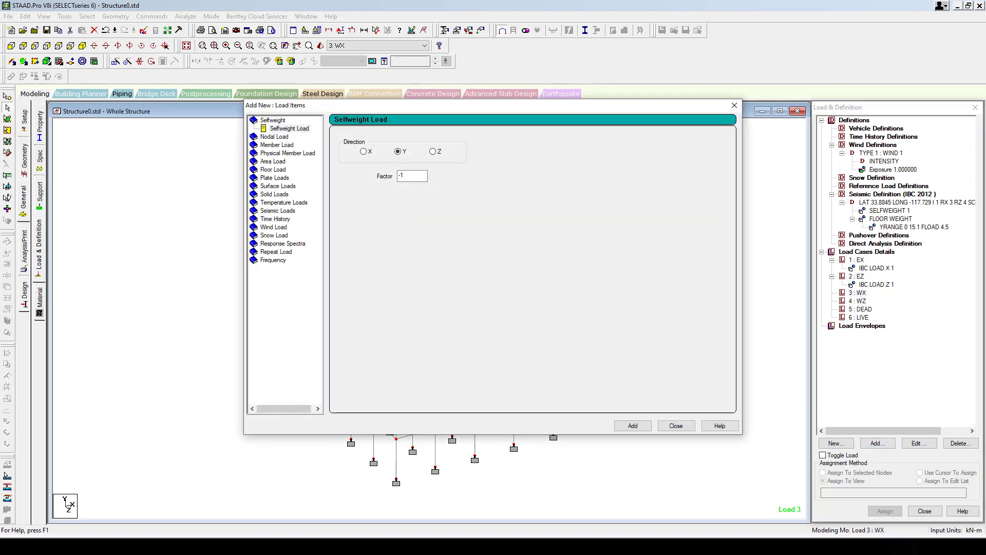
left_click(274, 218)
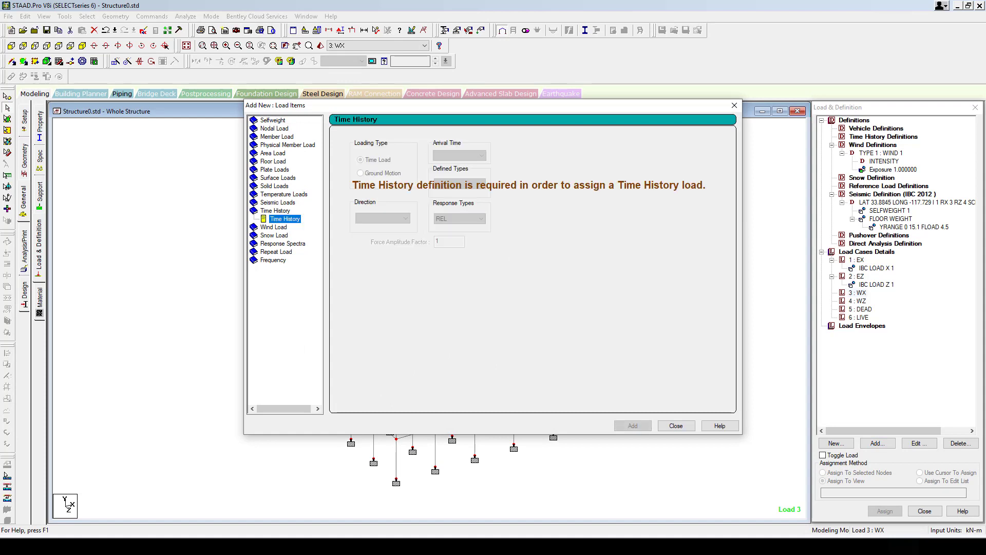
left_click(274, 226)
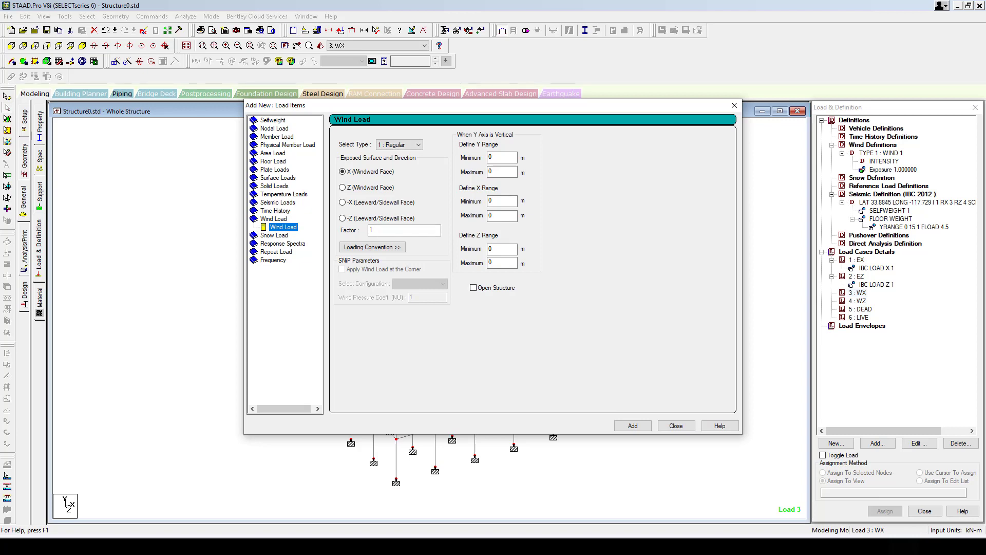
left_click(632, 426)
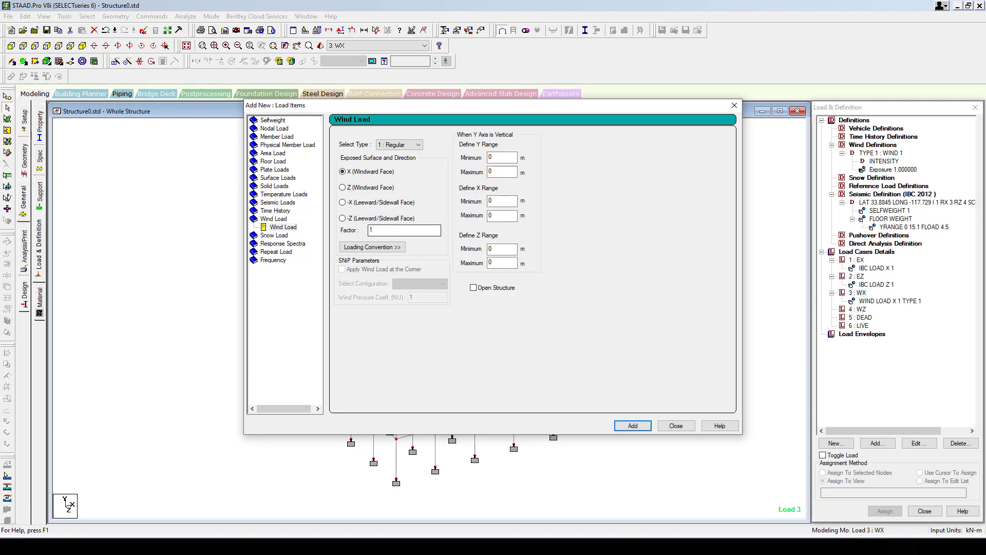
left_click(342, 202)
key("Return")
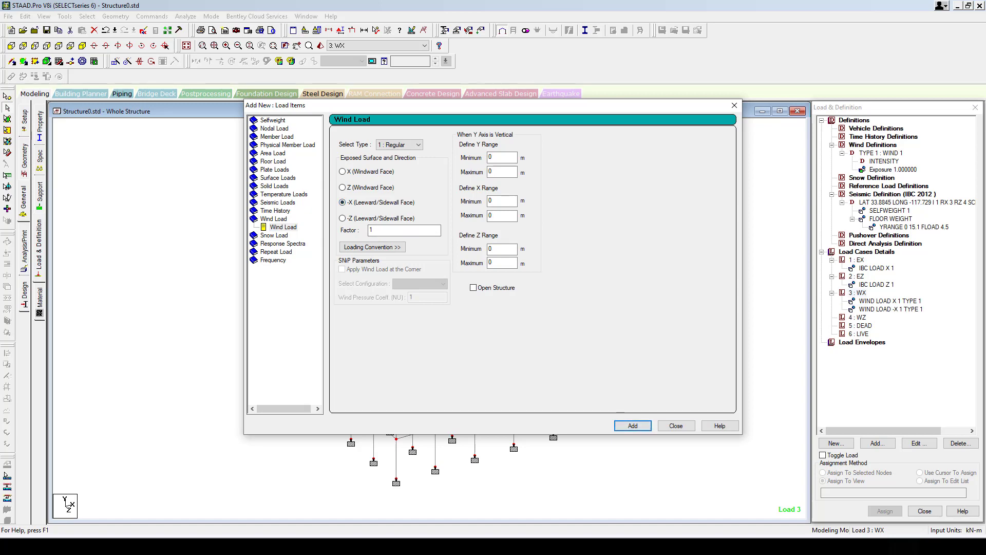
left_click(676, 426)
- Add type 1 wind loads with factor 1 on the Z windward and -Z leeward faces to load case WZ
left_click(857, 317)
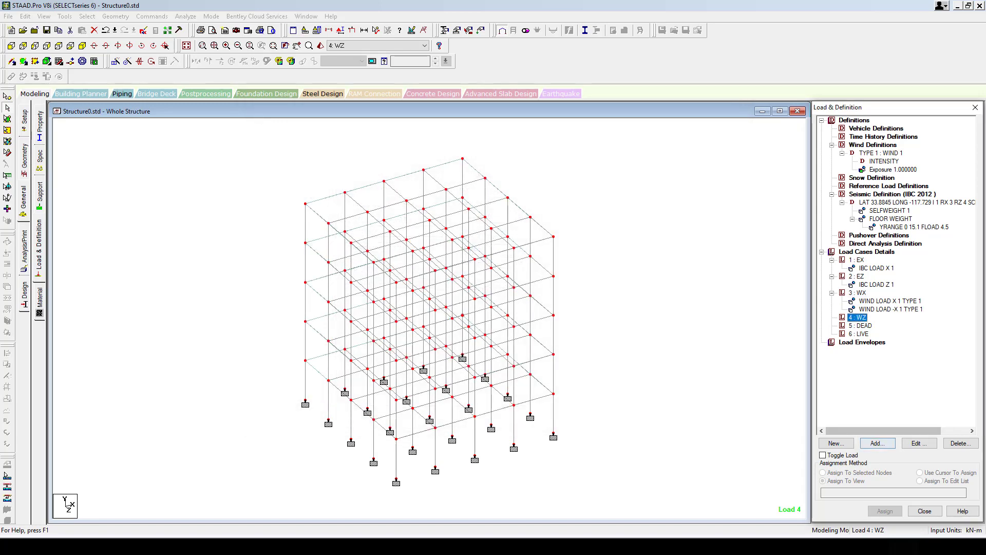
left_click(878, 443)
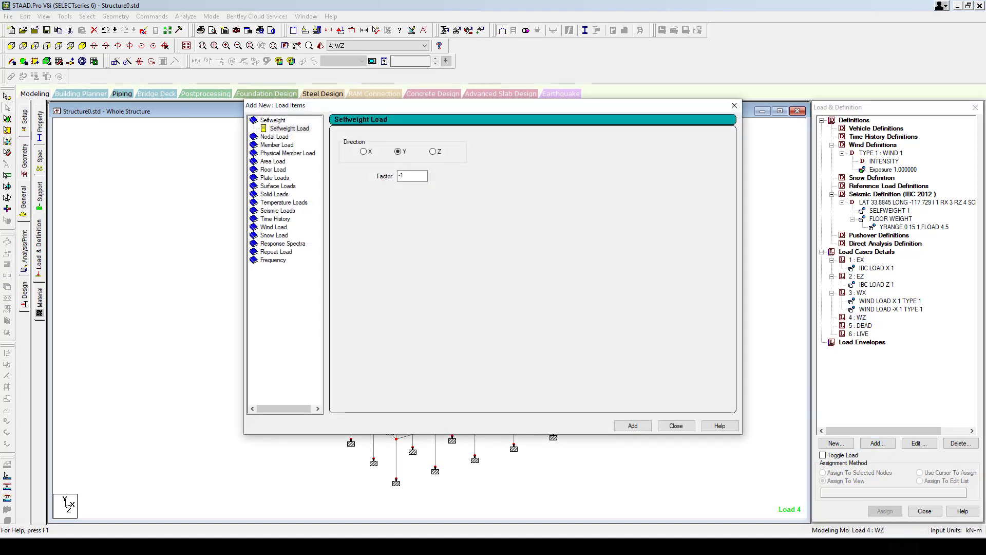
left_click(274, 226)
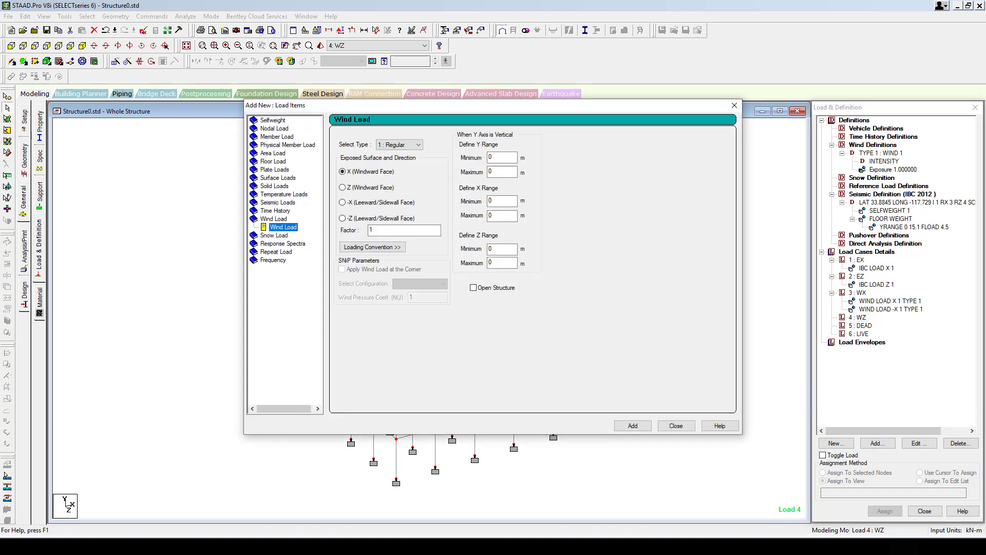
left_click(342, 188)
left_click(633, 426)
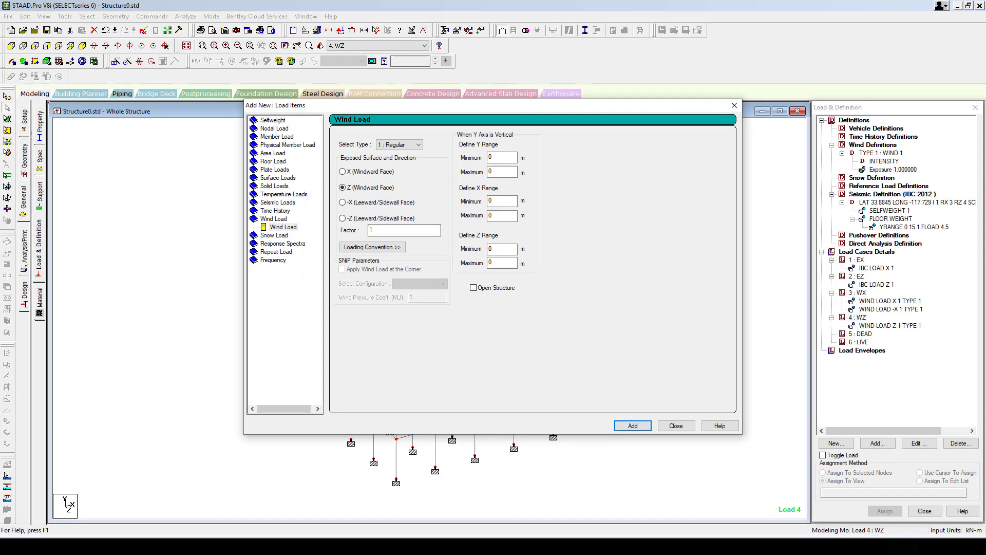
left_click(633, 426)
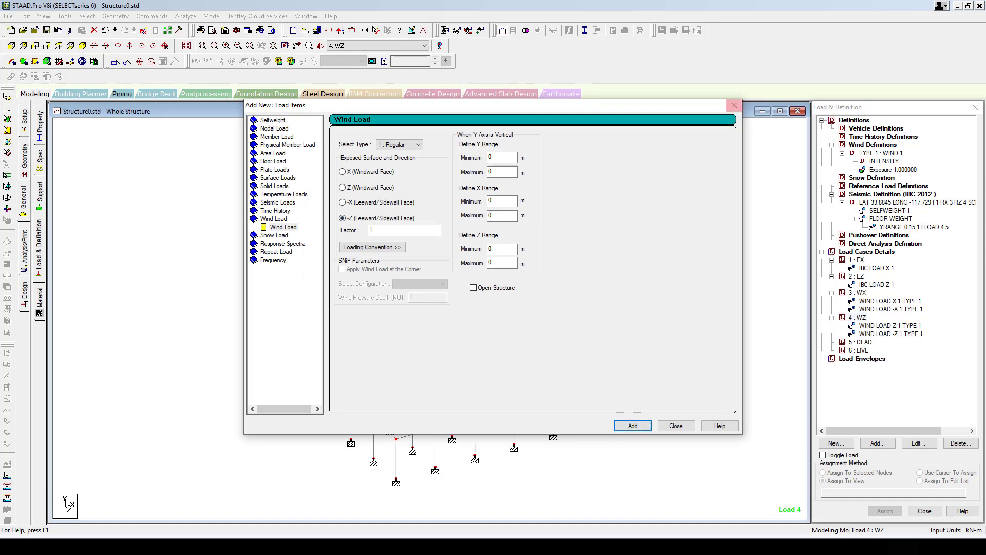
left_click(735, 106)
- Examine how the seismic and wind load items of cases EX, EZ, WX and WZ act on the structure
left_click(890, 309)
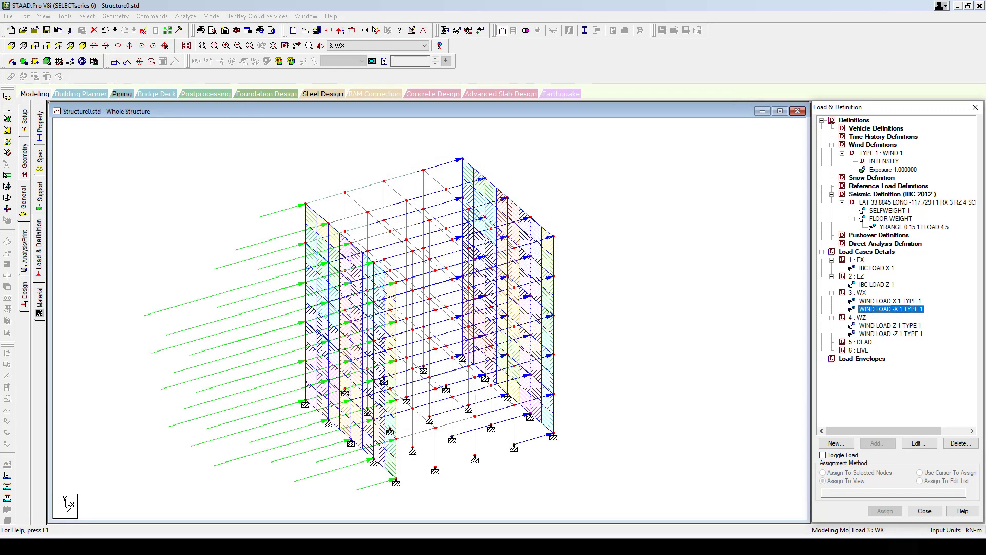
left_click(890, 301)
left_click(877, 267)
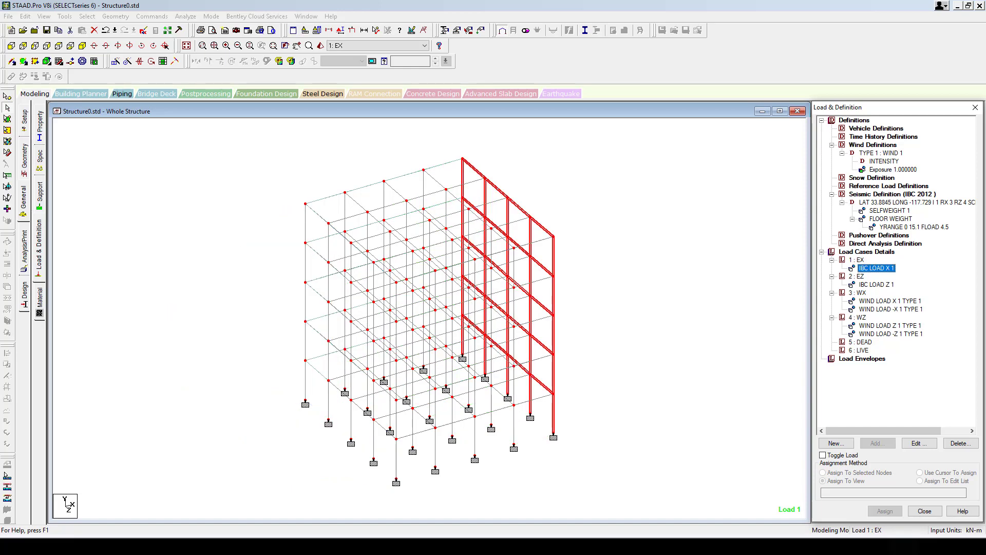
key("Down")
key("Down")
key("Down")
key("Down")
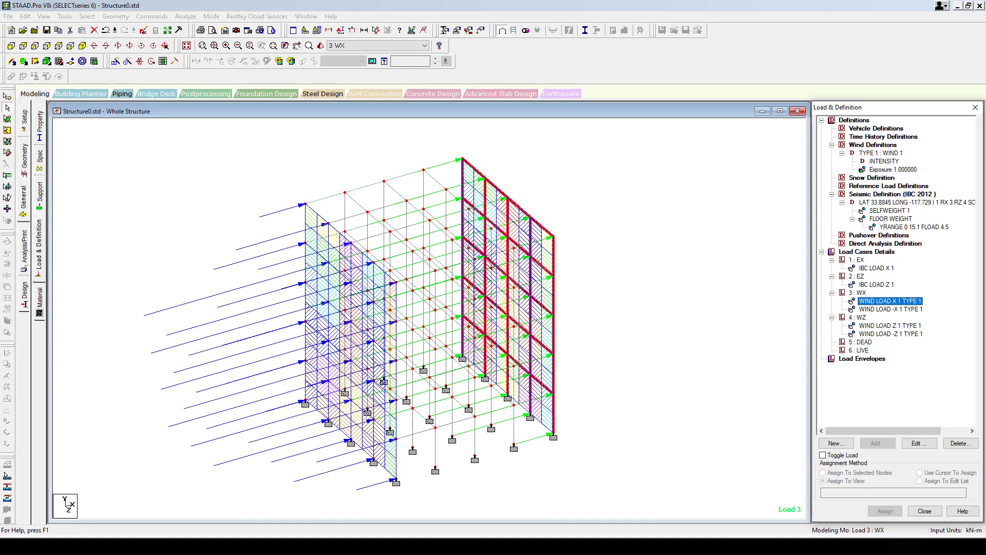
key("Down")
key("Down")
key("Down")
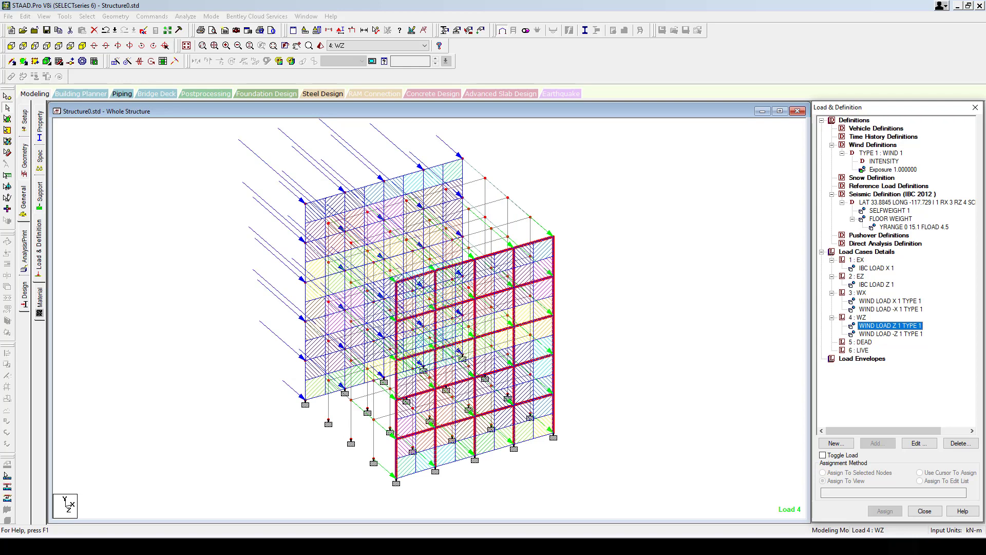
- Add a selfweight load in the Y direction with factor -1 to load case DEAD
left_click(860, 341)
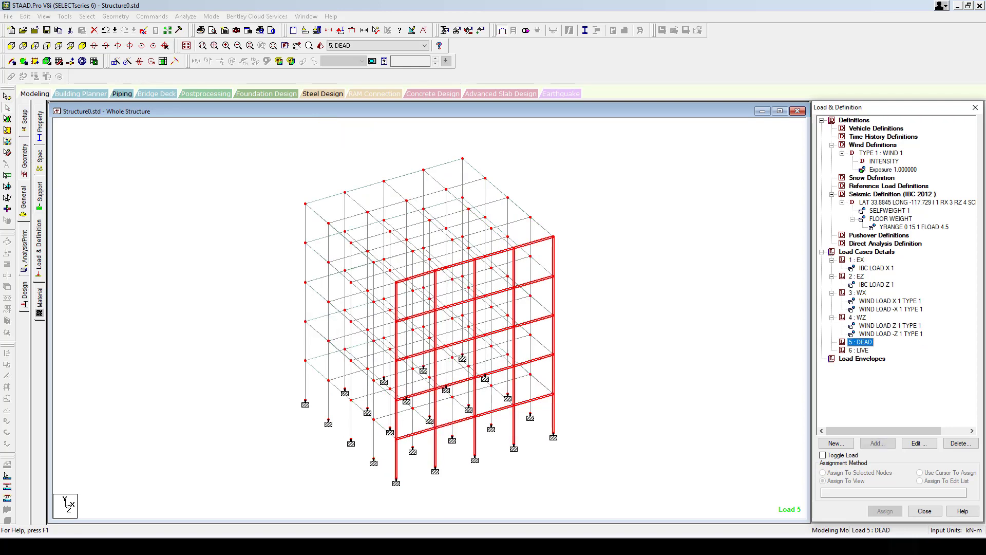
left_click(877, 443)
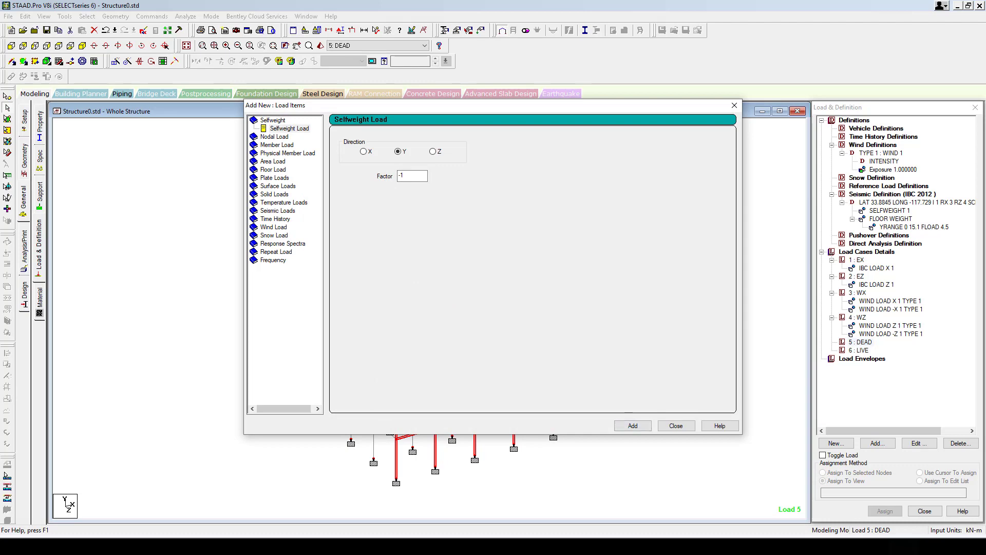
left_click(632, 425)
left_click(734, 106)
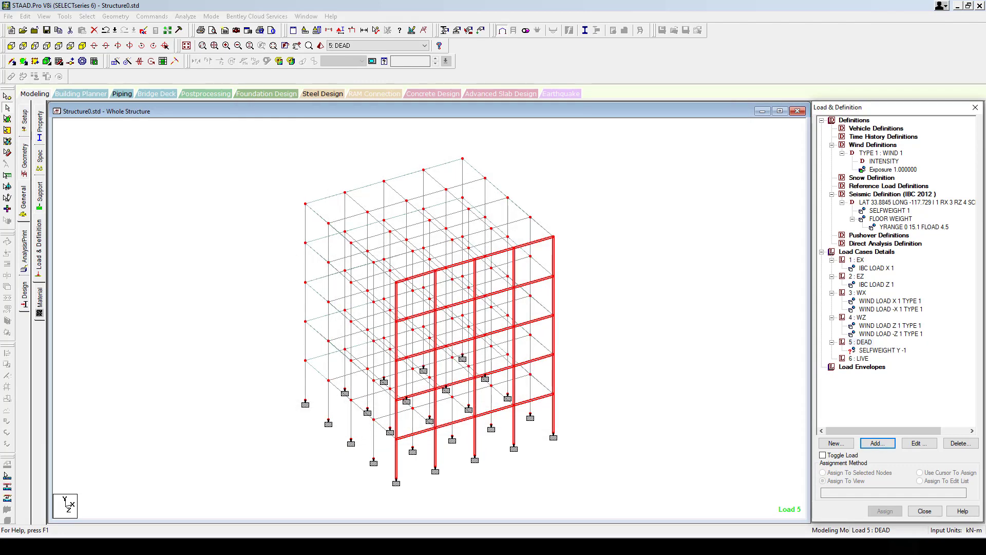
- Add a global Y floor load of -1.5 kN/m2 over the Y range 0 to 15.1 m to load case DEAD
left_click(860, 342)
left_click(877, 443)
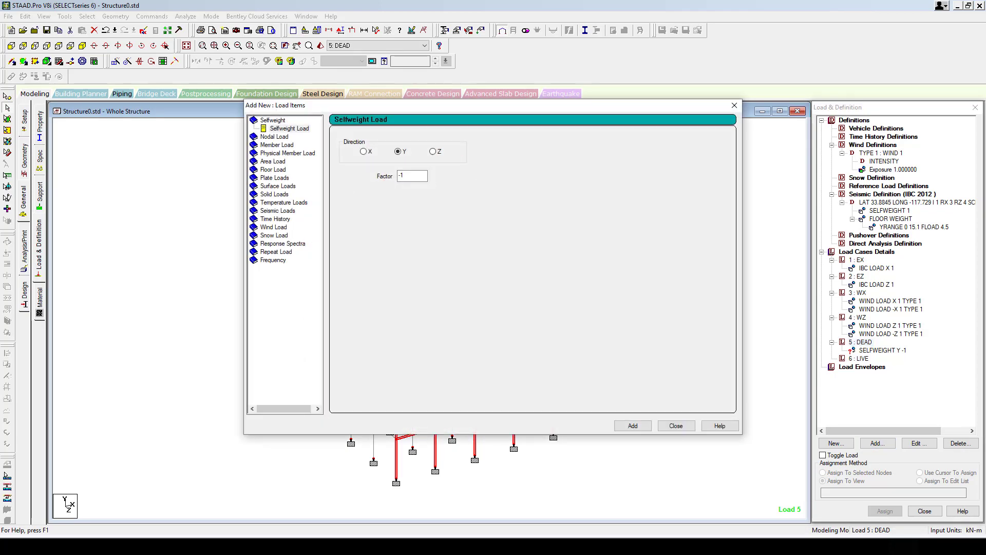
left_click(273, 169)
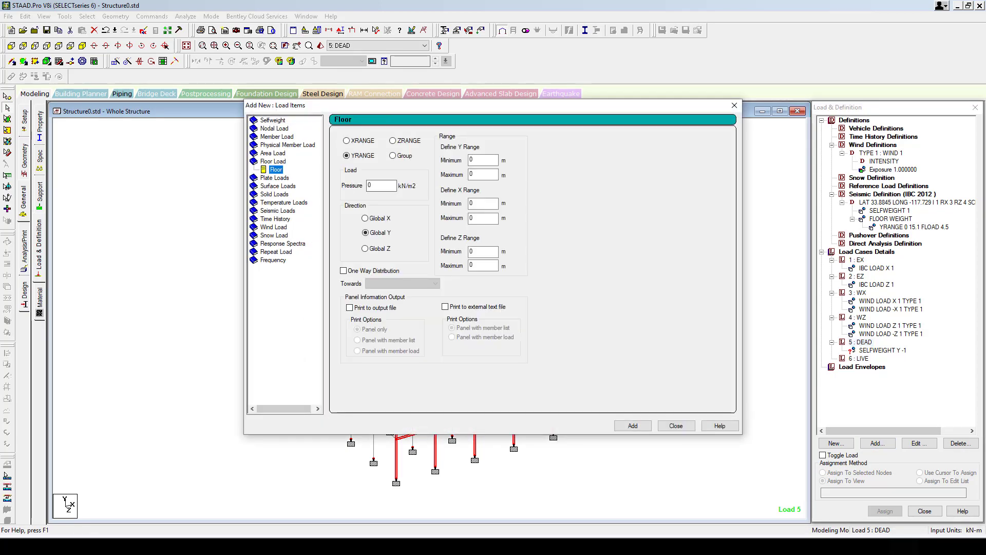
double_click(381, 185)
type("-1.5")
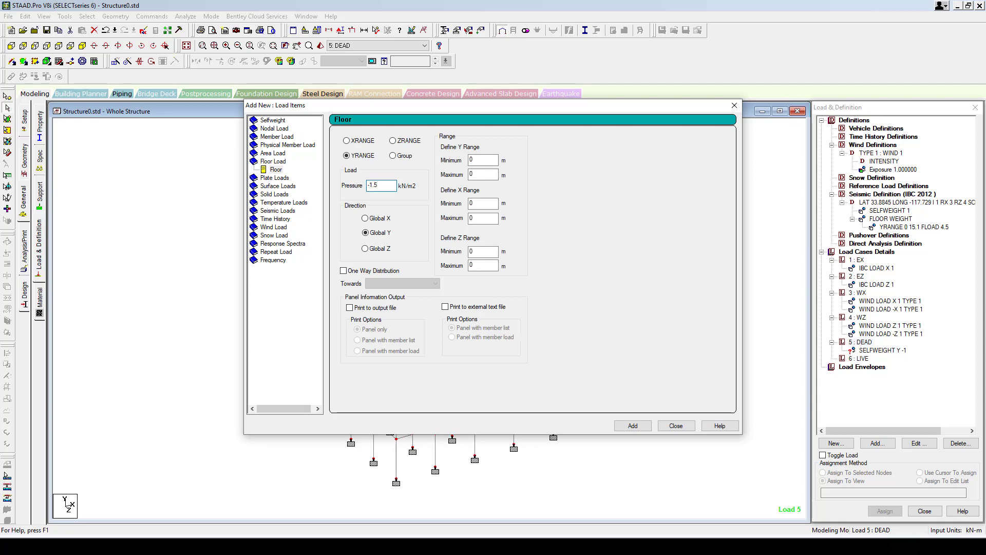
double_click(483, 174)
type("15.1")
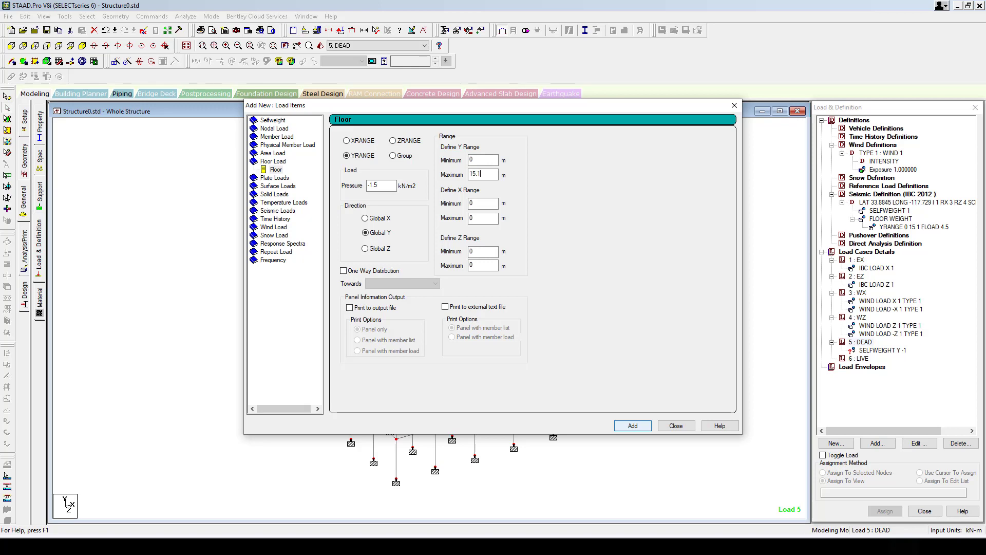
left_click(633, 425)
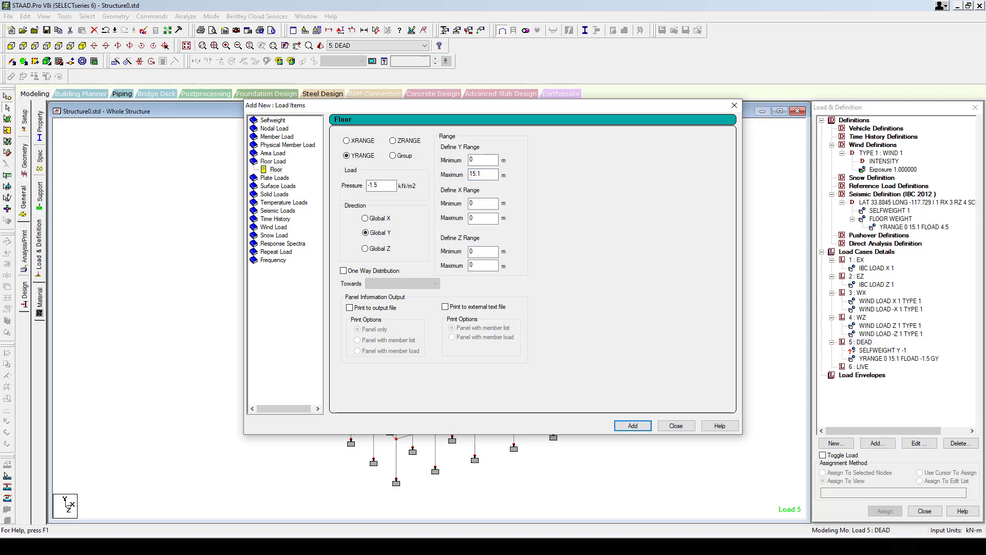
left_click(735, 105)
- Assign the DEAD case's selfweight load to all members in view
left_click(883, 350)
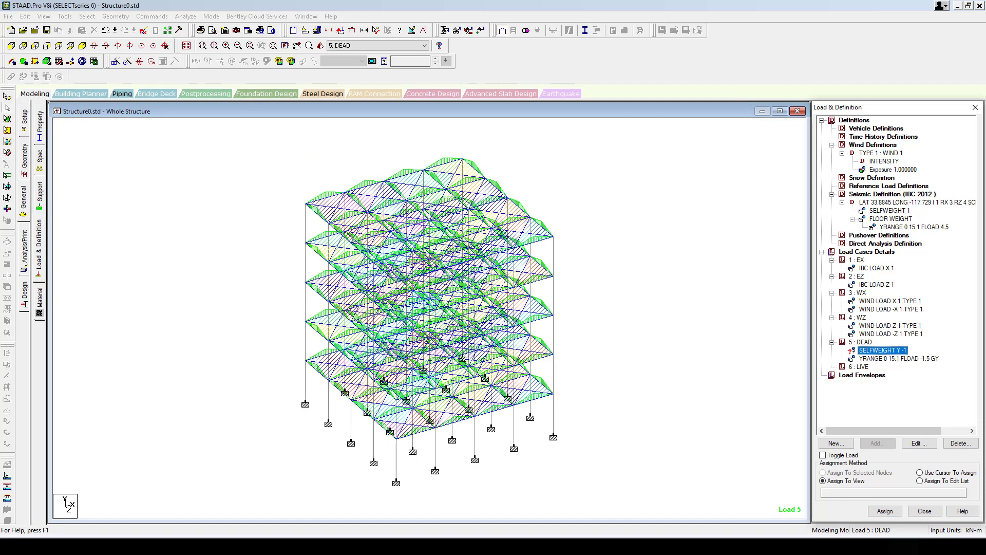
left_click(885, 511)
left_click(916, 339)
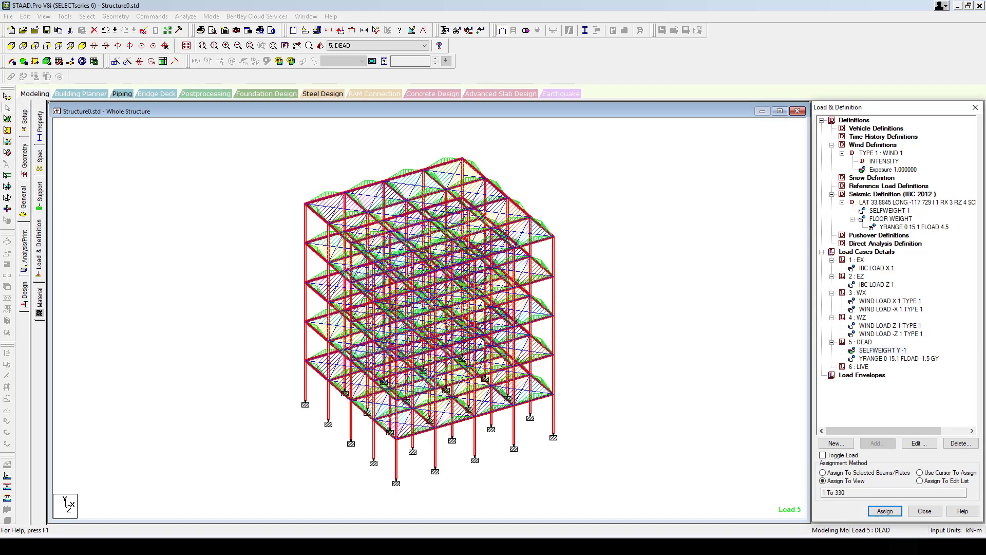
- Add a global Y floor load of -3 kN/m2 over Y range 0 to 15.1 m to load case LIVE and save the model
left_click(859, 367)
left_click(877, 443)
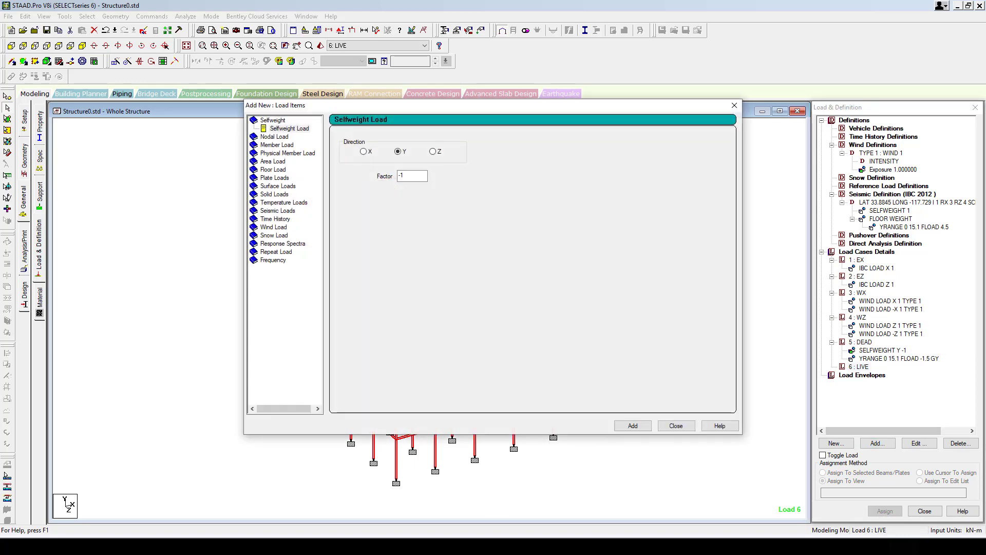
left_click(272, 169)
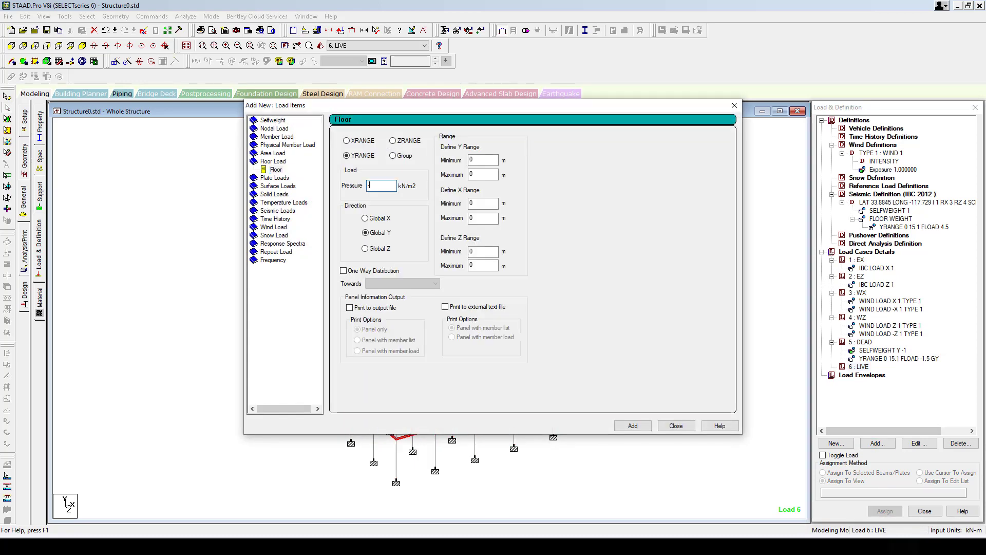
type("-3")
double_click(483, 174)
type("15.1")
left_click(632, 425)
left_click(675, 425)
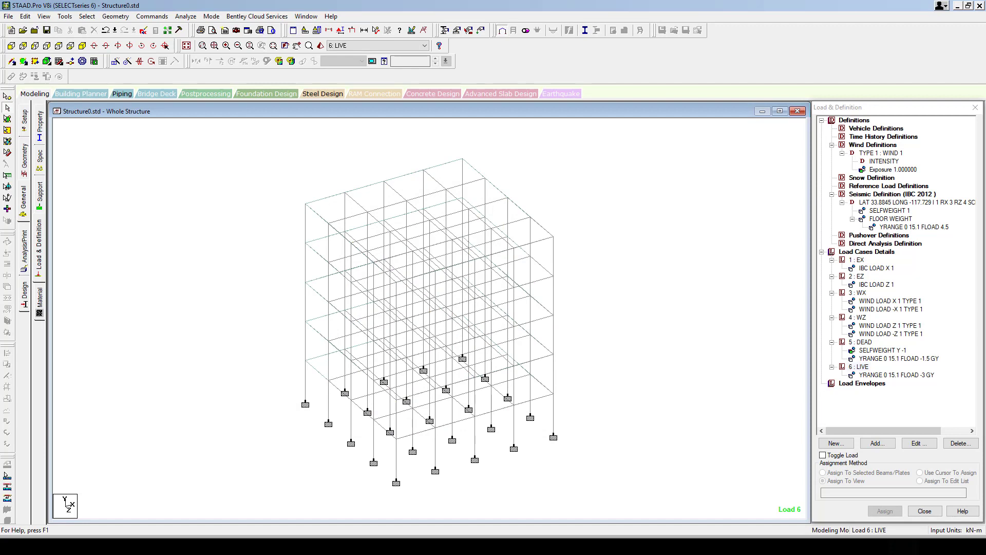
left_click(485, 291)
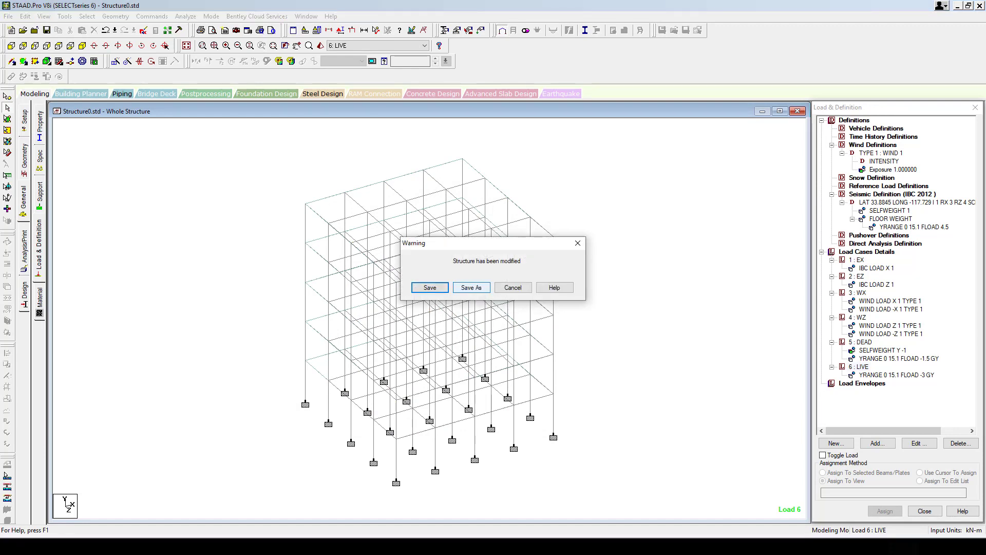
key("Return")
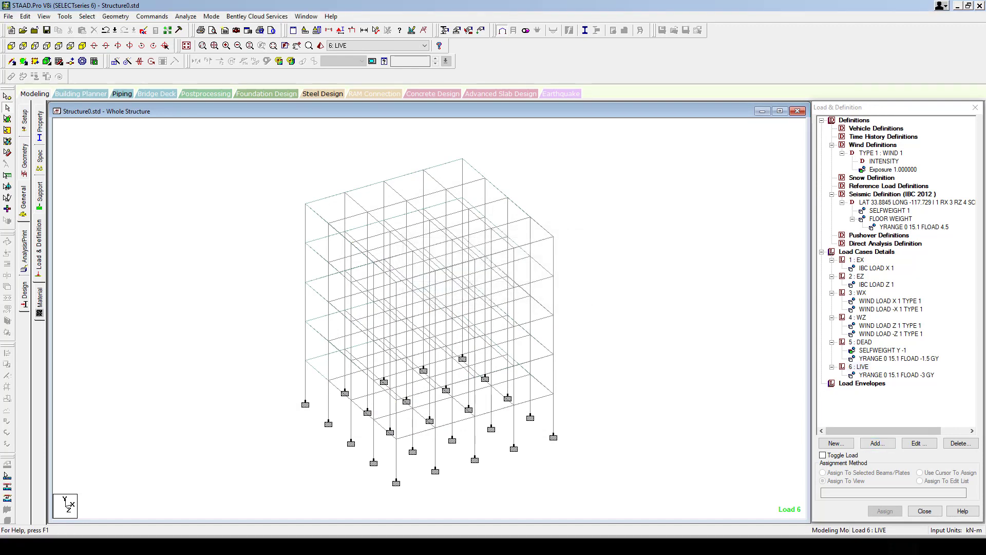
- Generate automatic load combinations from the ACI code, category Table1, and add all of them to the load cases
left_click(866, 251)
left_click(877, 443)
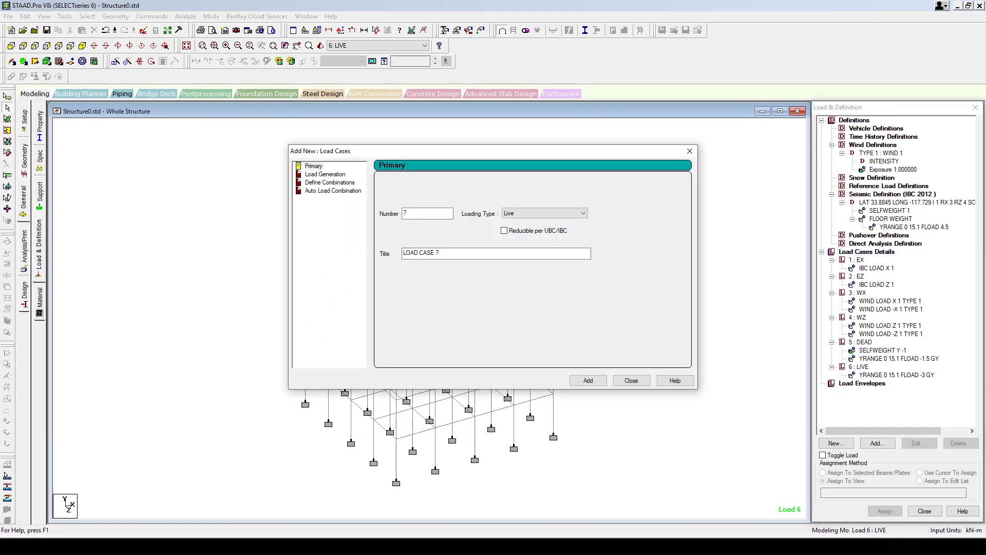
left_click(332, 190)
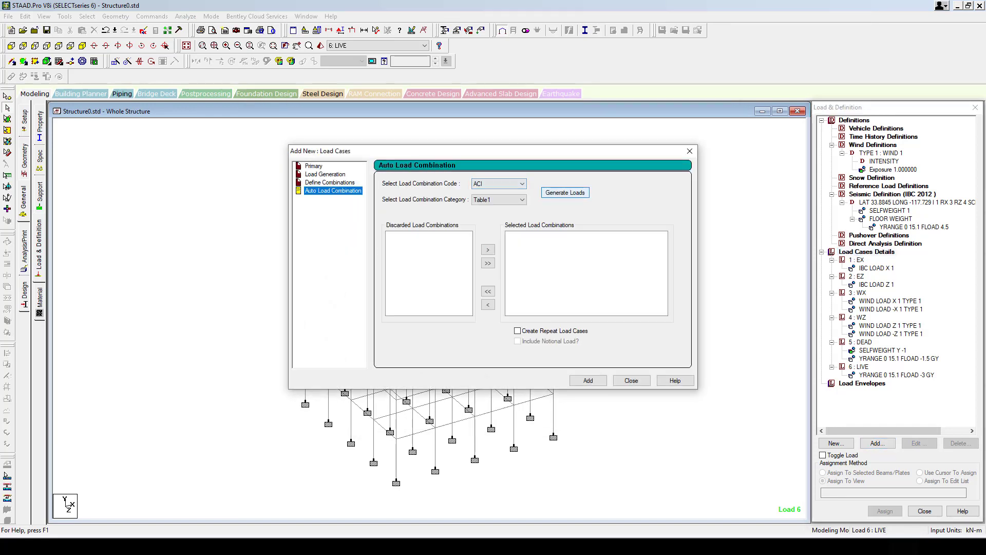
left_click(565, 192)
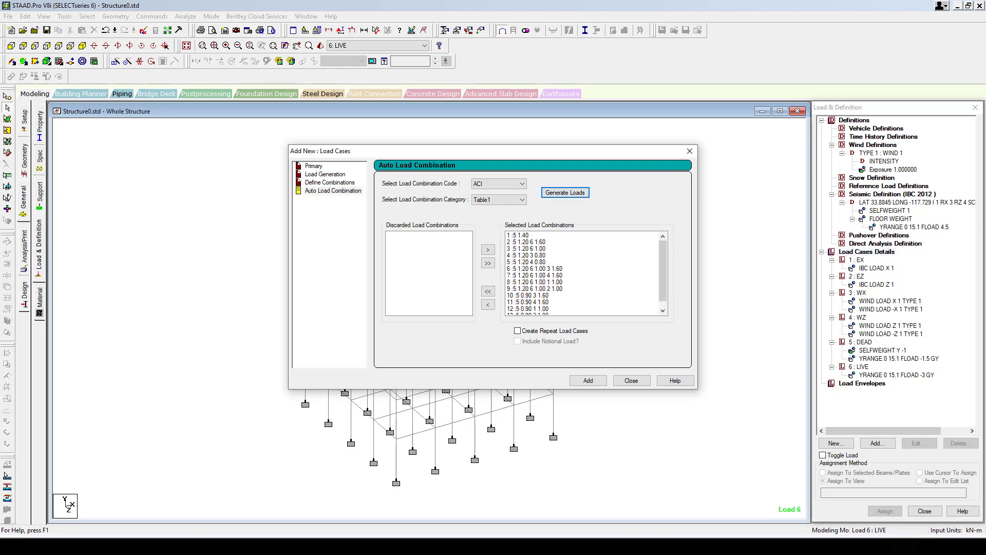
left_click_drag(663, 271, 663, 270)
left_click(588, 381)
left_click(632, 380)
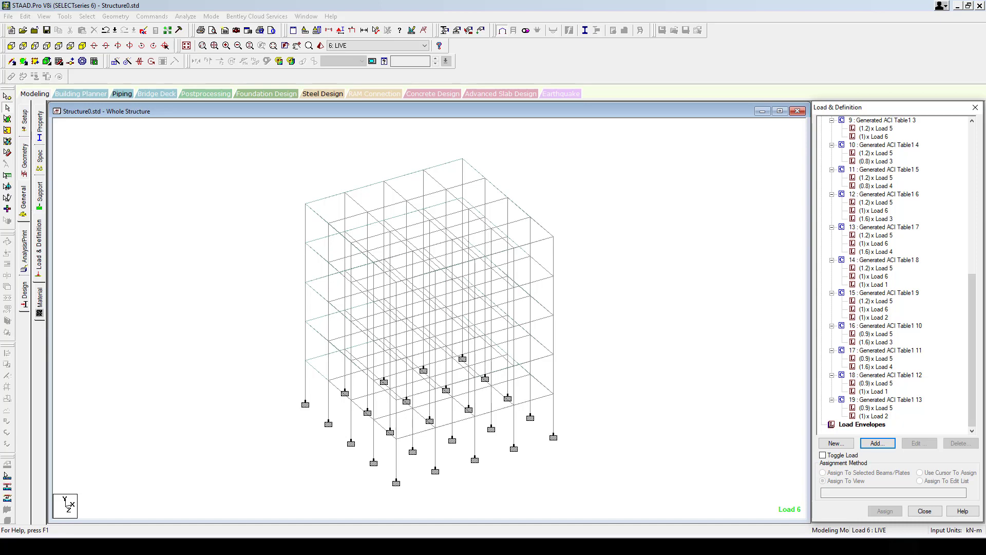
- Add a Perform Analysis command with the No Print option
left_click(24, 250)
left_click(461, 382)
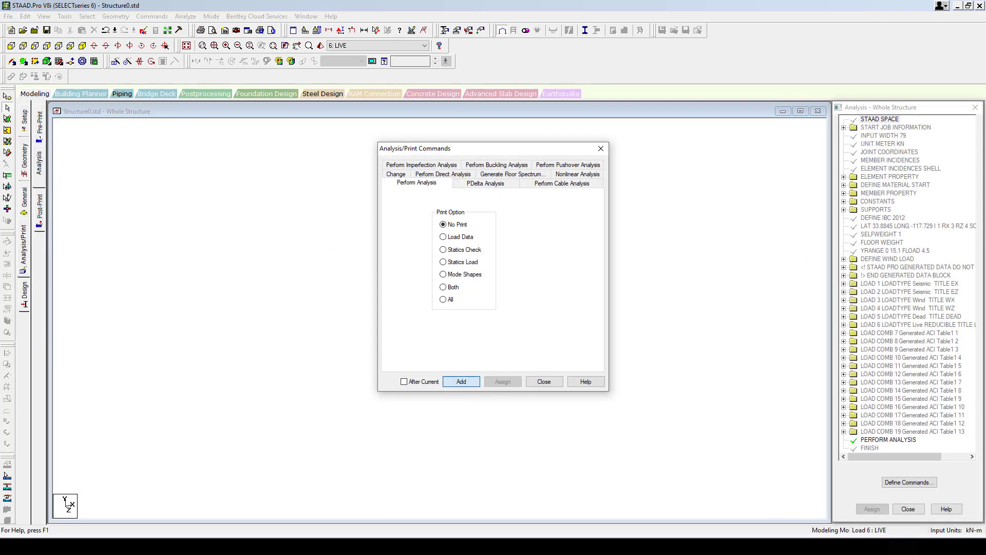
left_click(601, 148)
- Save and run the analysis, then enter post-processing mode with all load cases selected for the results
left_click(185, 15)
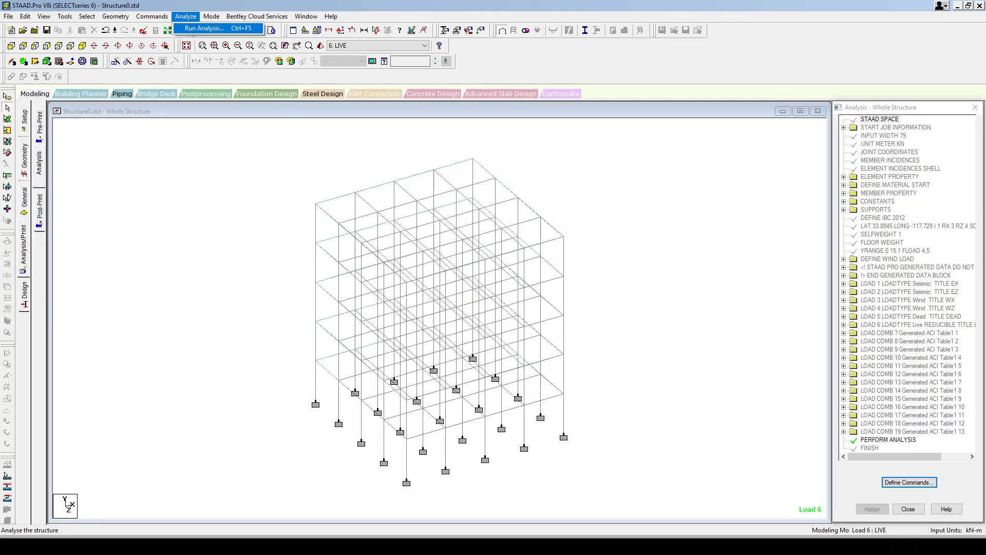
left_click(218, 28)
left_click(429, 287)
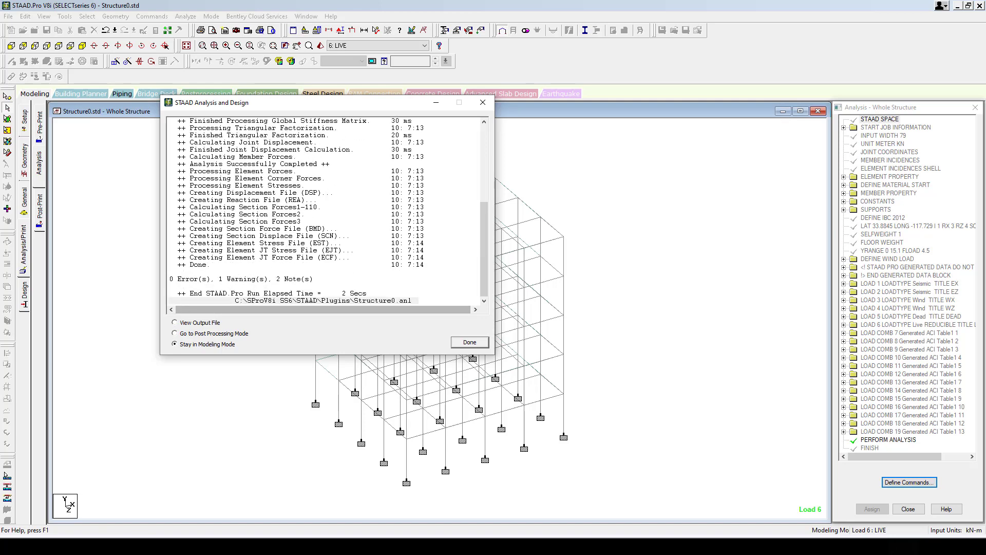
left_click(174, 333)
left_click(469, 342)
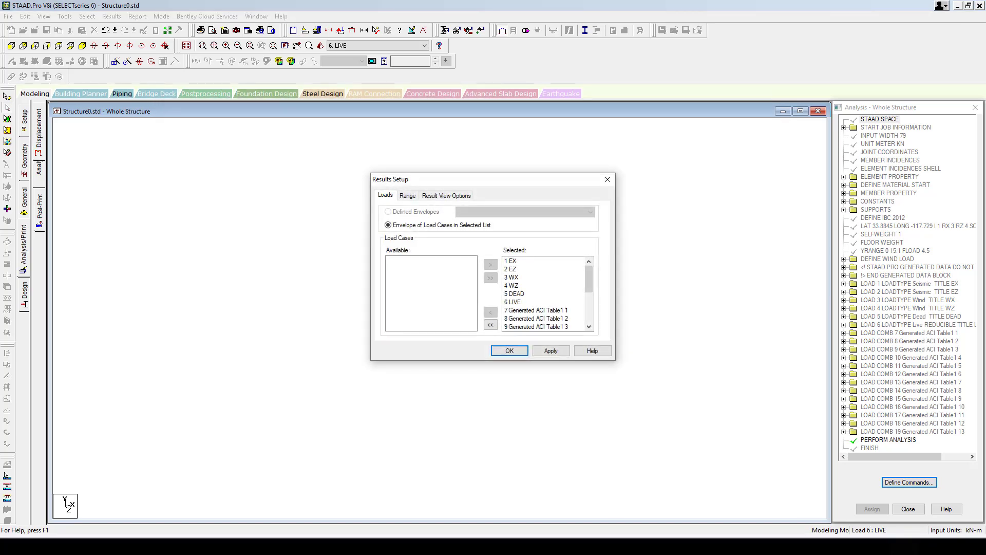
key("Return")
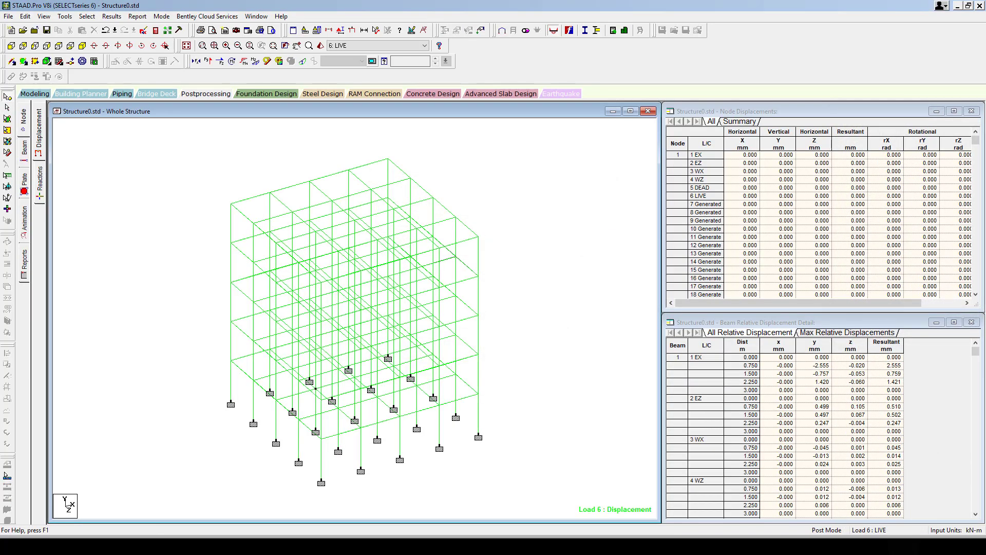
- Examine the deflected shape under combination 7 and seismic case EX, reducing the displacement exaggeration to fit the view
left_click(377, 45)
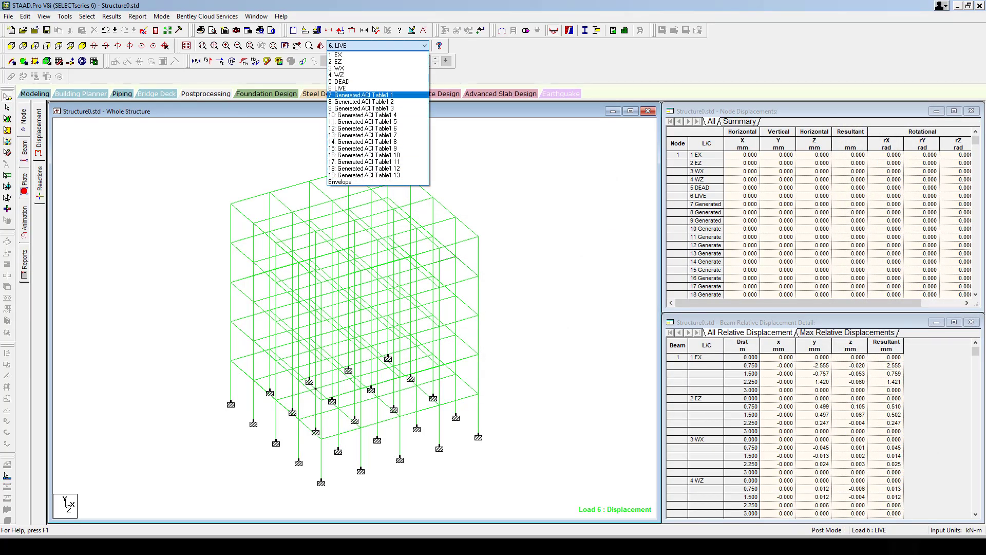
key("Return")
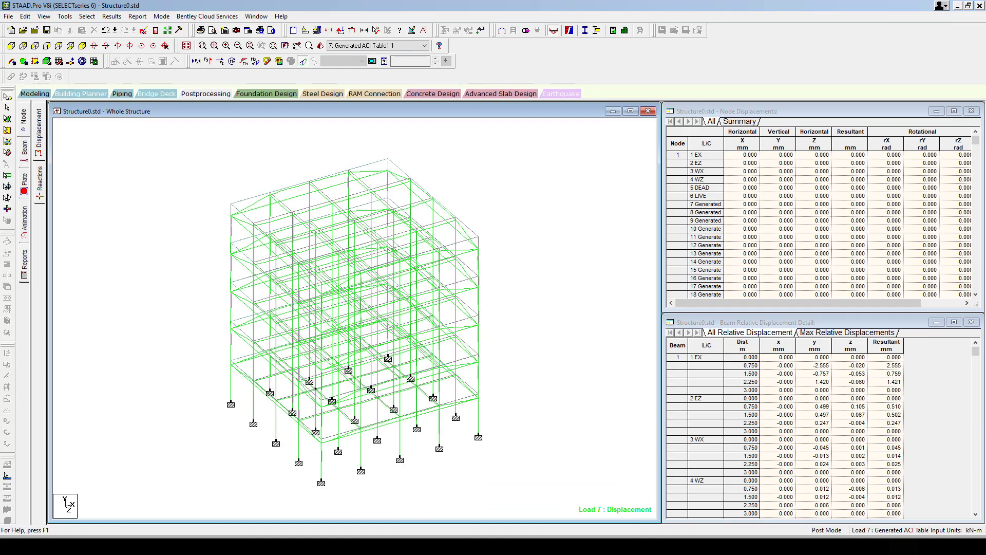
left_click(424, 46)
left_click(335, 55)
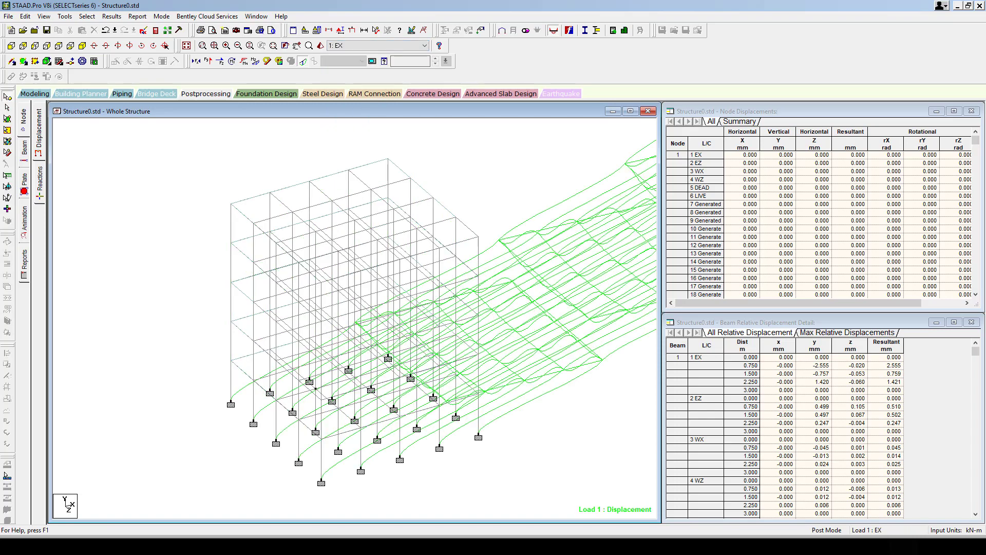
key("8")
key("8")
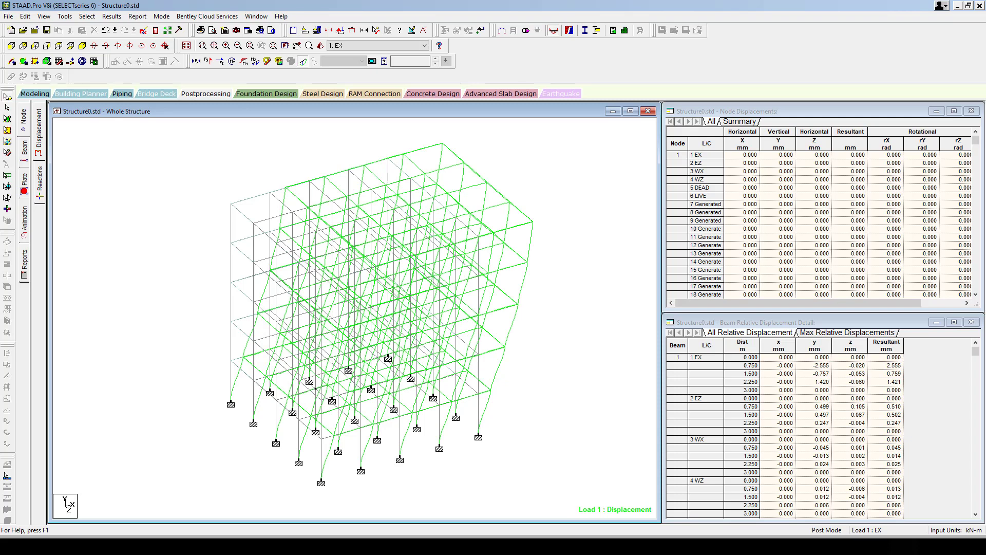
- Examine the deflected shape of the frame under load cases EZ, WX, WZ, DEAD and LIVE in turn
left_click(425, 45)
left_click(335, 61)
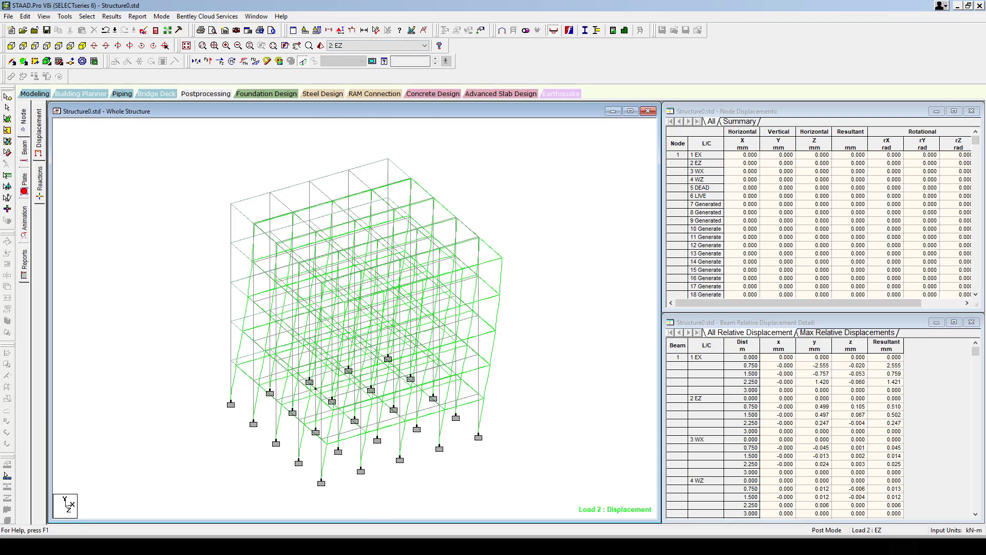
left_click(425, 45)
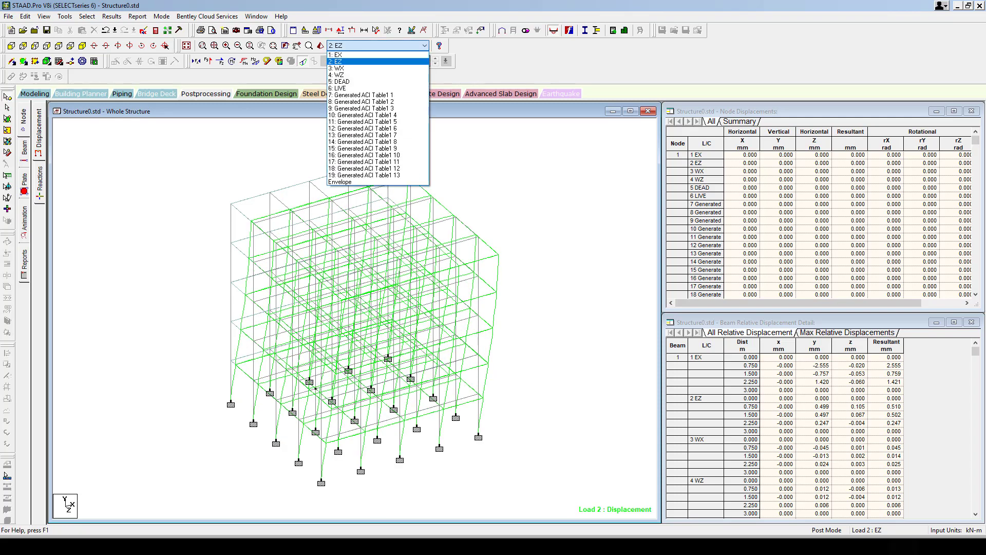
left_click(360, 68)
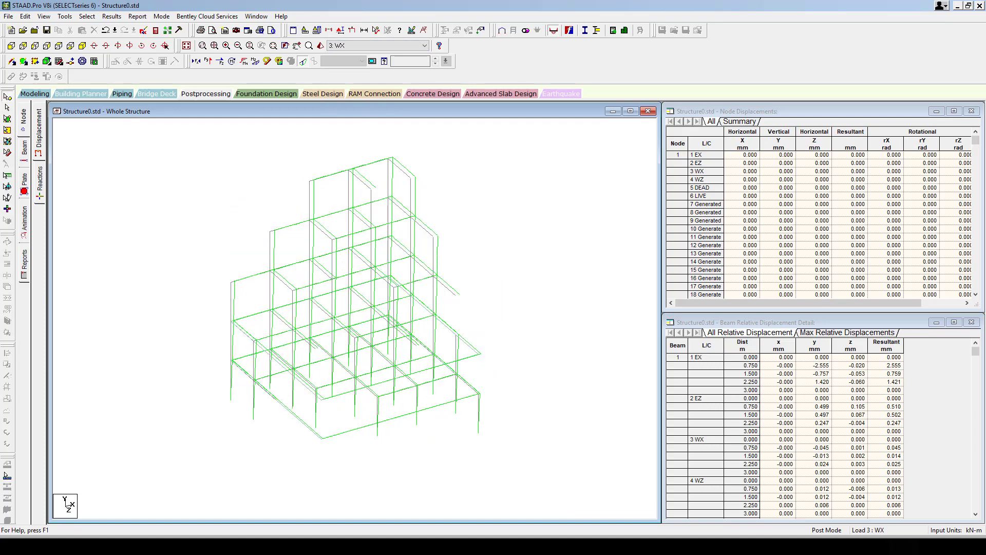
left_click(425, 46)
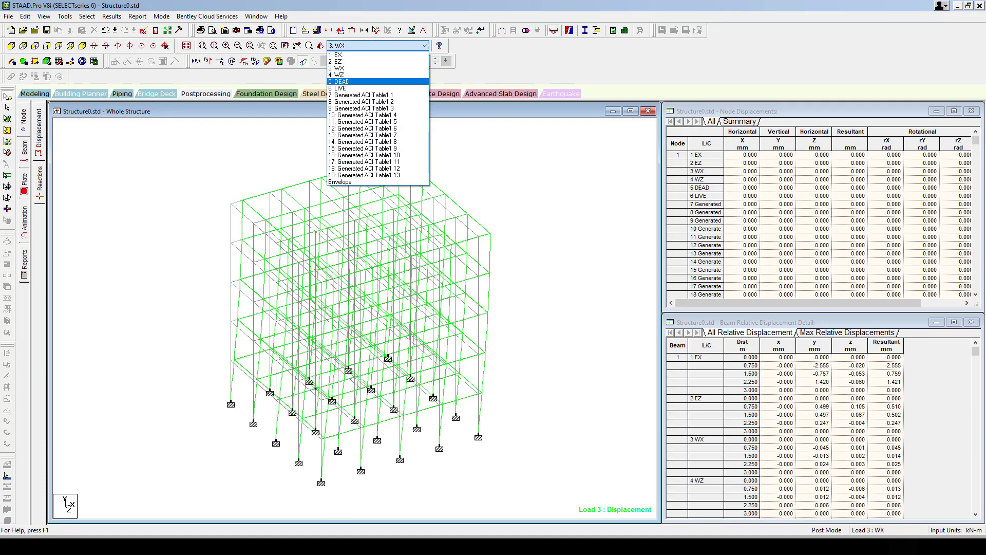
left_click(359, 75)
left_click(425, 46)
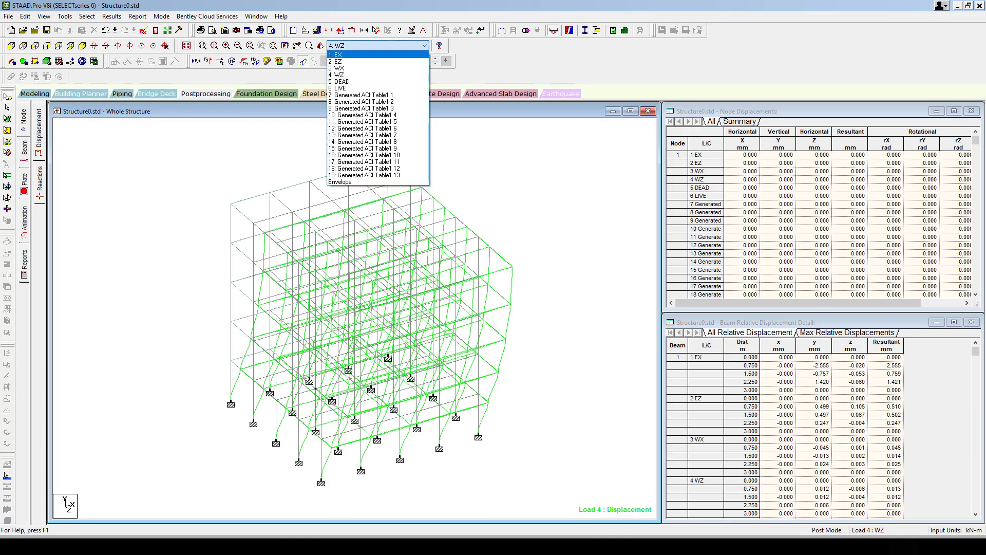
left_click(359, 83)
left_click(425, 45)
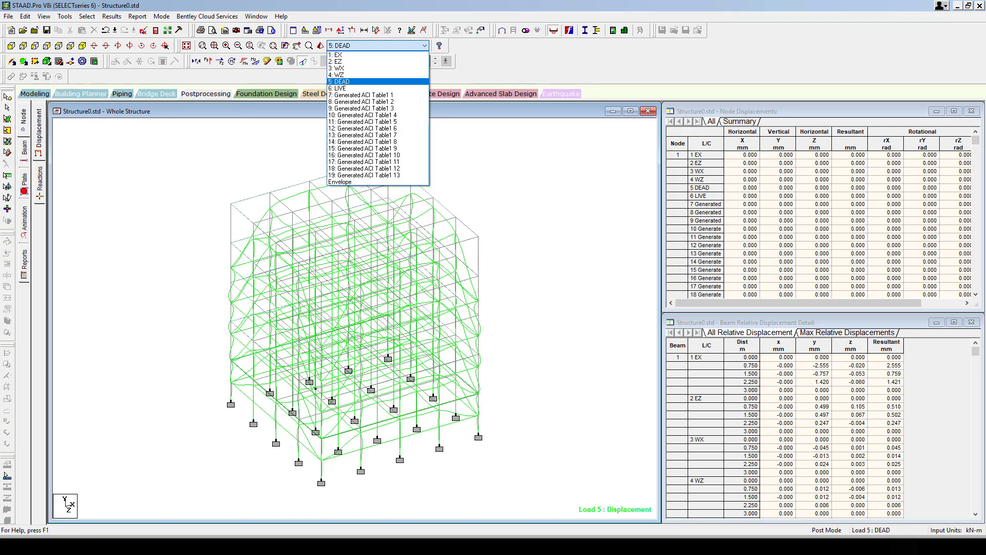
left_click(359, 88)
- Show the Bending Z and Bending Y diagrams for combination 13 without the displacement, and enlarge the diagram scale to examine them
left_click(370, 46)
left_click(362, 134)
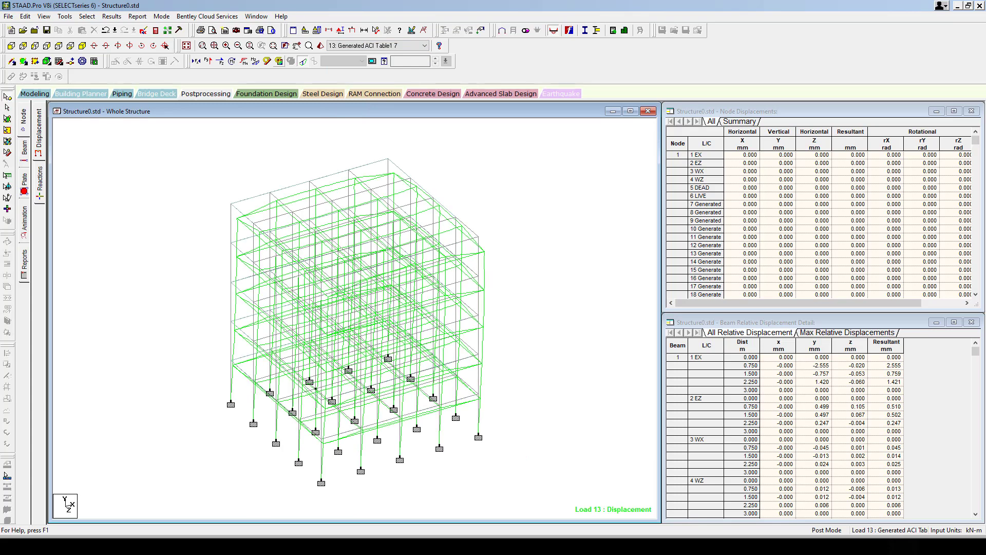
left_click(244, 61)
left_click(256, 61)
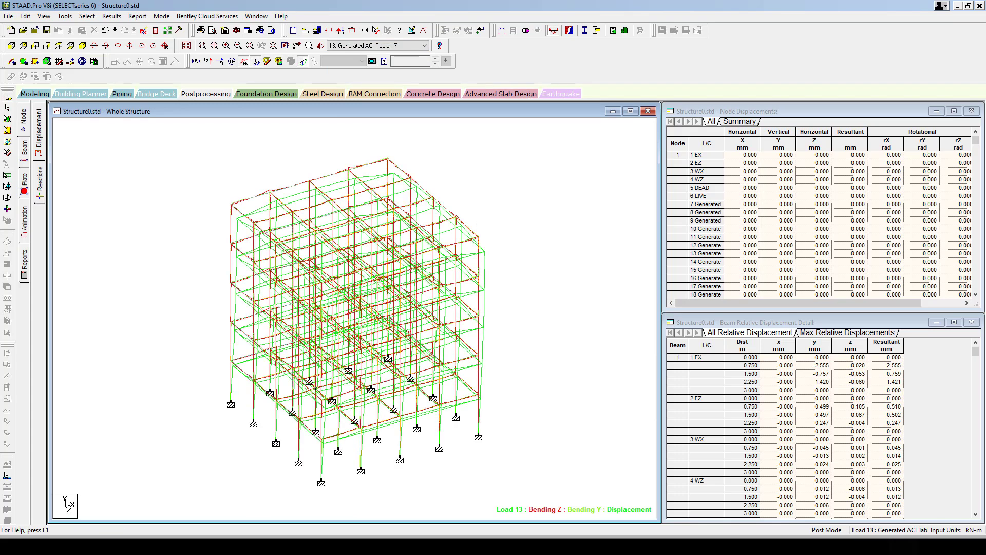
left_click(302, 61)
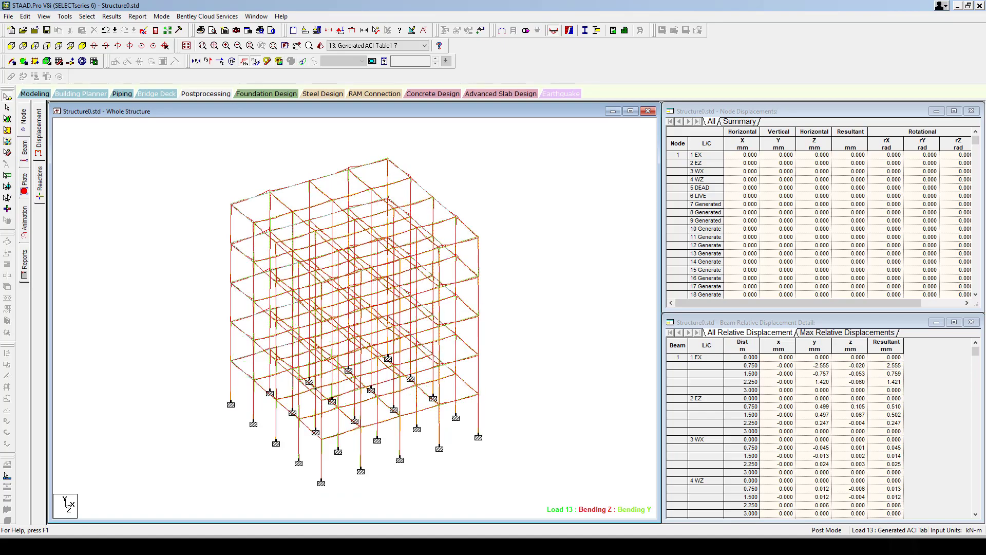
scroll(355, 318, "down", 1, "ctrl")
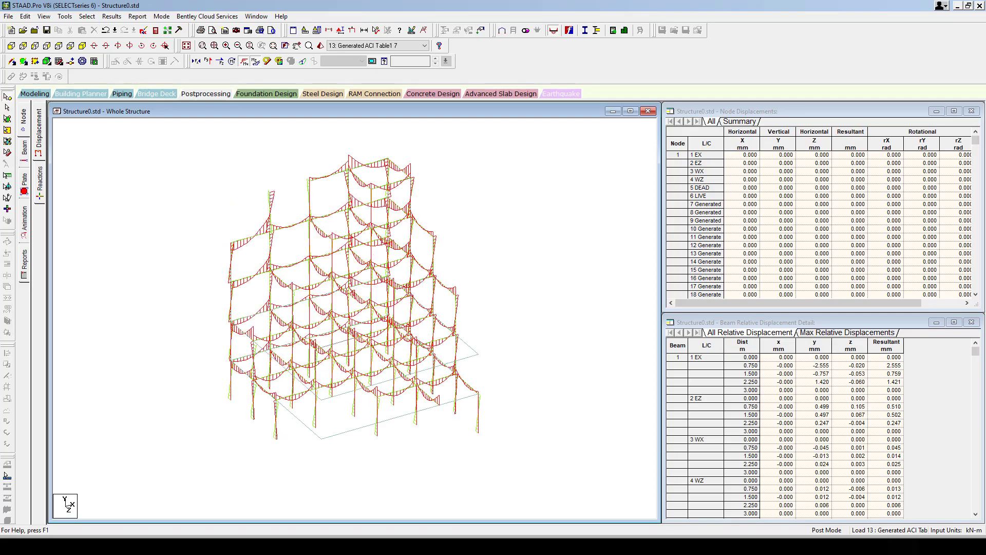
scroll(354, 318, "up", 2)
scroll(354, 319, "up", 1)
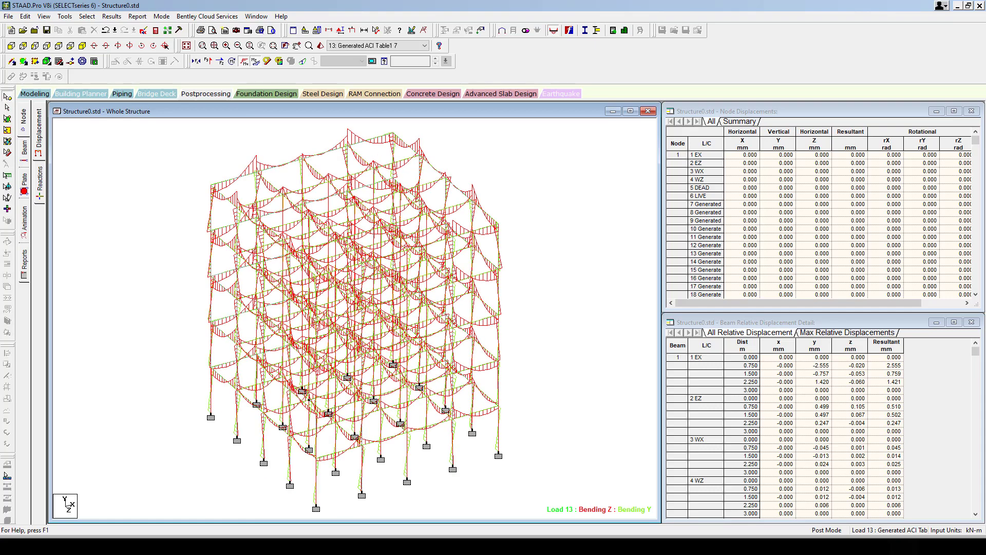
scroll(354, 319, "down", 1)
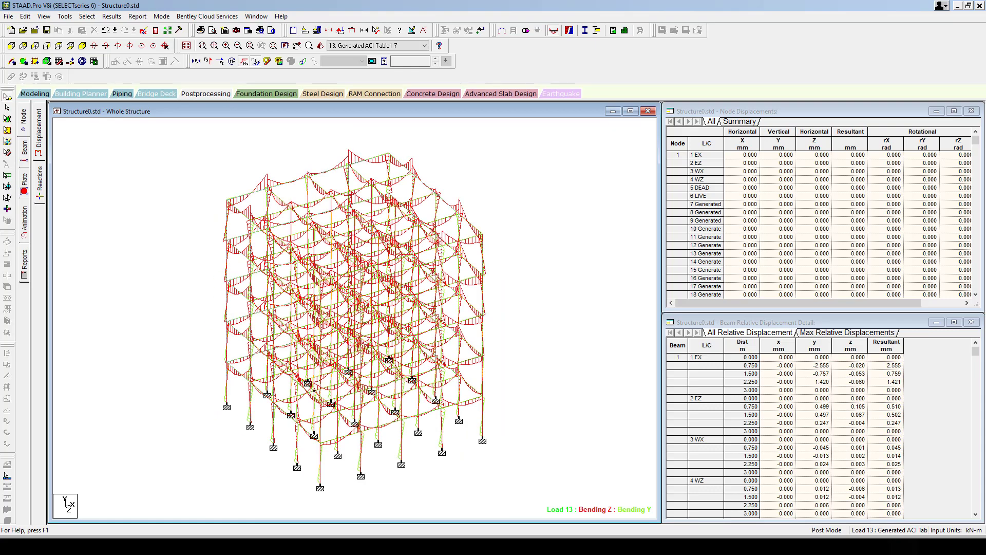